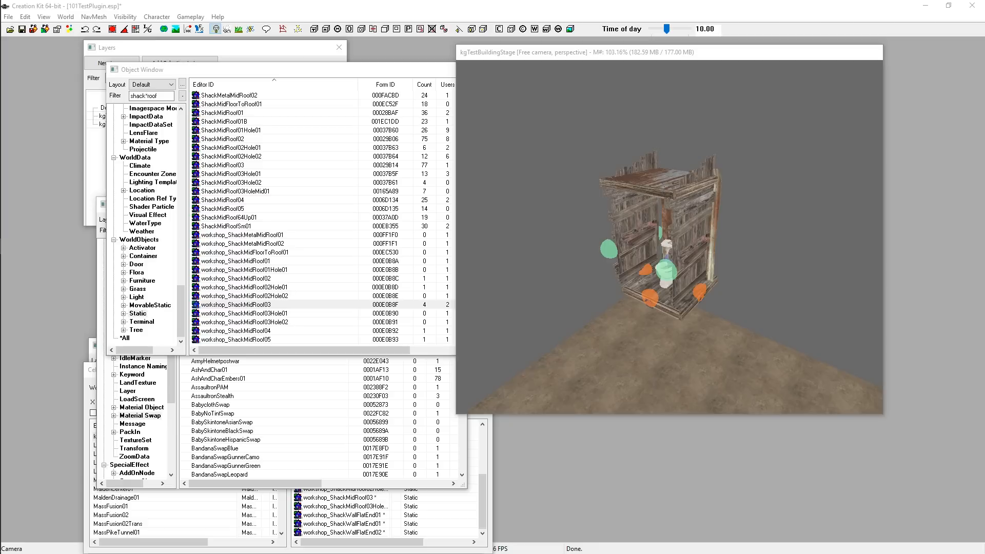
Cycle one outhouse side wall through similar shack wall objects and return it to the workshop_ShackWallFlatEnd01 piece.
{"action": "left_click_drag", "start_coordinate": [517, 301], "coordinate": [524, 306]}
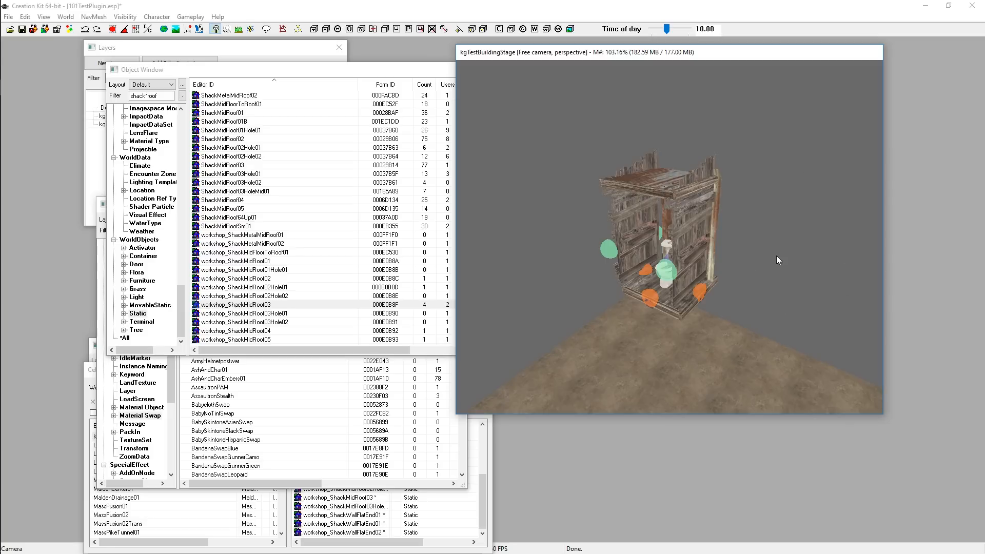
{"action": "middle_click_drag", "start_coordinate": [777, 260], "coordinate": [777, 233]}
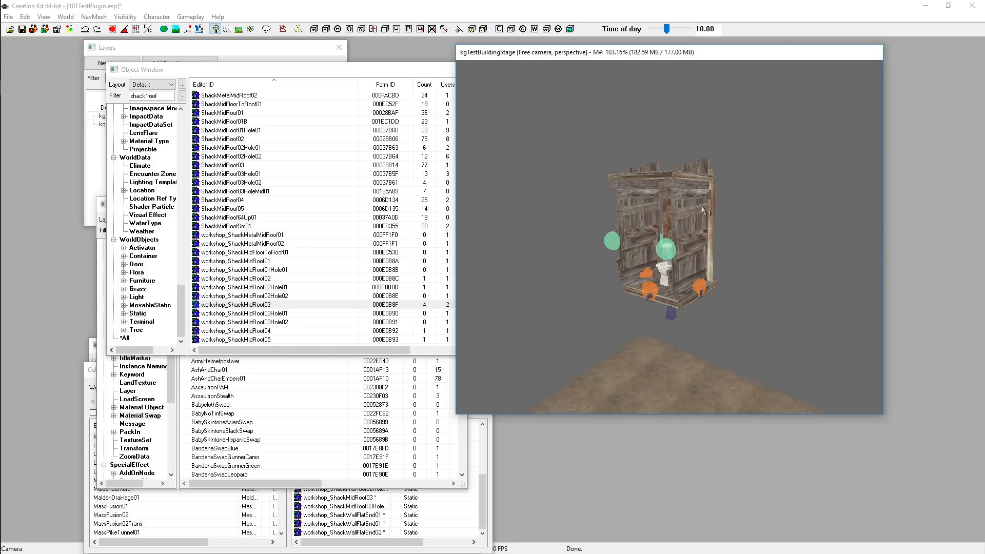
{"action": "left_click", "coordinate": [624, 227]}
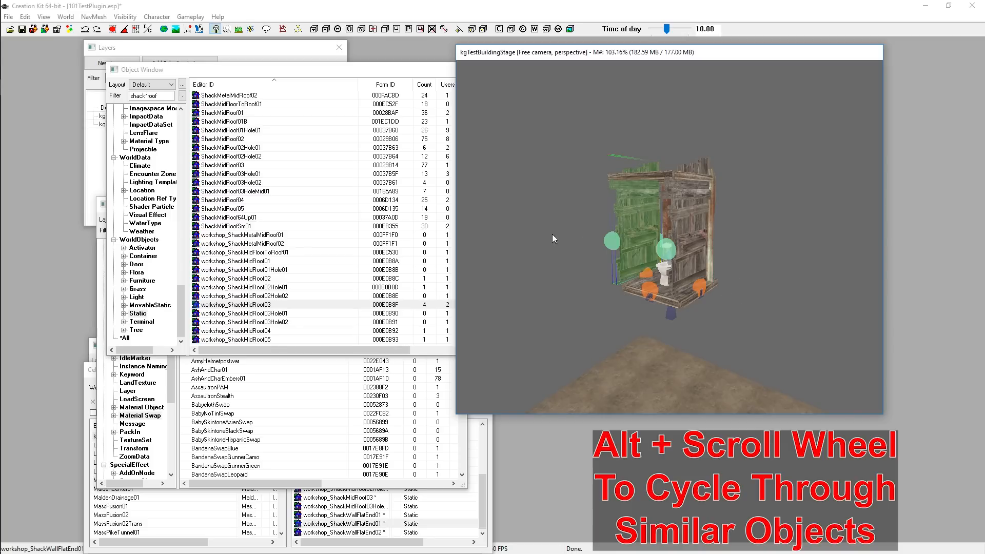
{"action": "scroll", "coordinate": [548, 235], "scroll_direction": "down", "scroll_amount": 1, "text": "alt"}
{"action": "scroll", "coordinate": [547, 246], "scroll_direction": "down", "scroll_amount": 1, "text": "alt"}
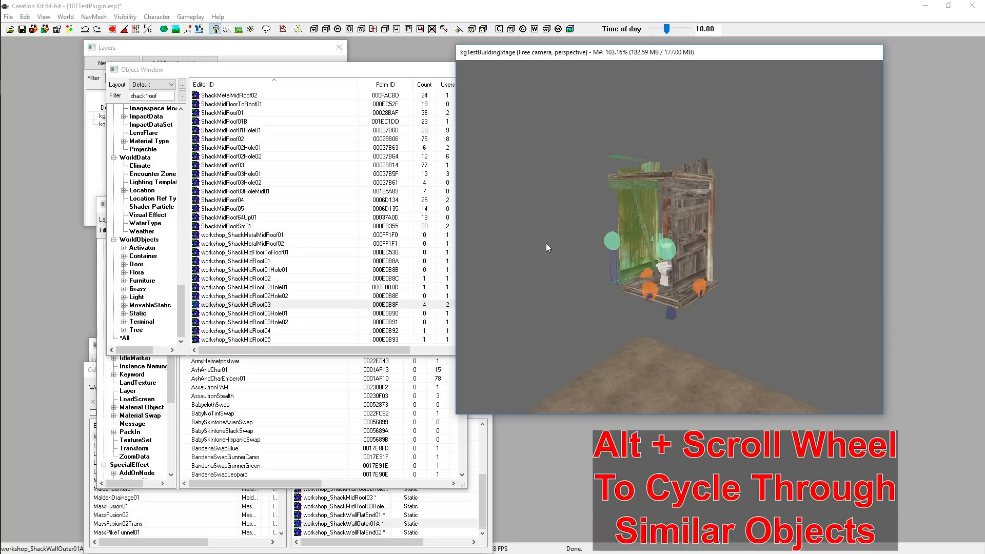
{"action": "scroll", "coordinate": [546, 248], "scroll_direction": "up", "scroll_amount": 1, "text": "alt"}
{"action": "scroll", "coordinate": [545, 249], "scroll_direction": "up", "scroll_amount": 1, "text": "alt"}
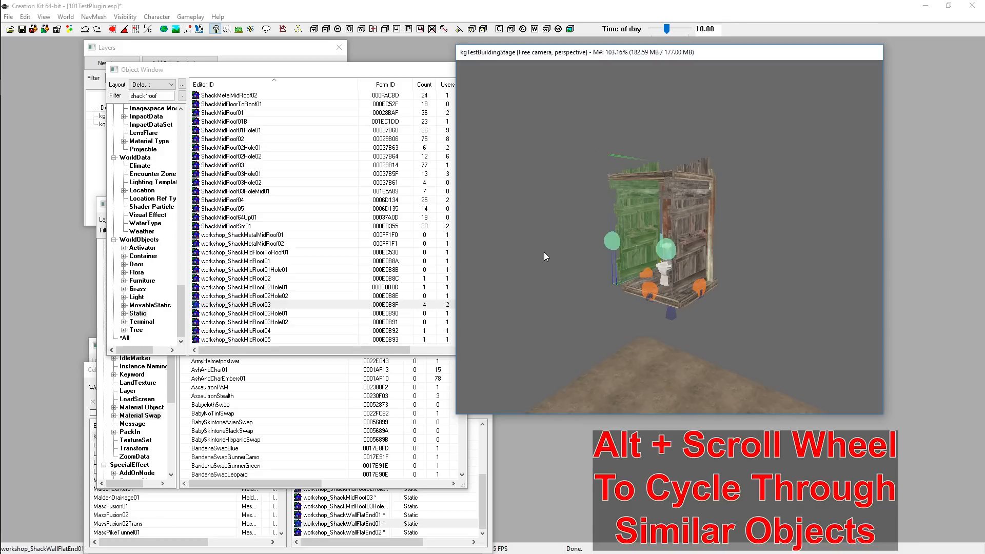
{"action": "left_click", "coordinate": [531, 225]}
{"action": "middle_click_drag", "start_coordinate": [587, 256], "coordinate": [584, 279], "text": "shift"}
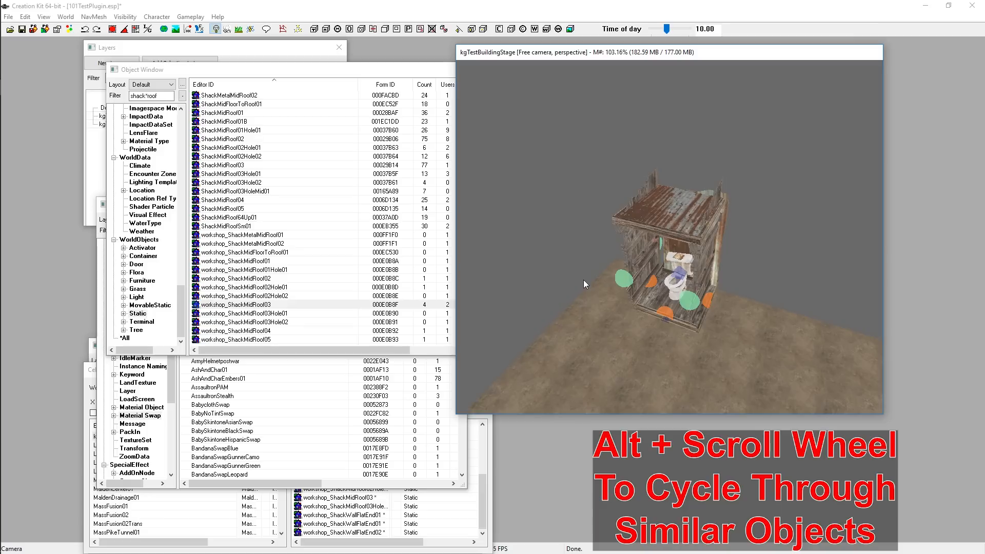
{"action": "middle_click_drag", "start_coordinate": [606, 286], "coordinate": [589, 250], "text": "shift"}
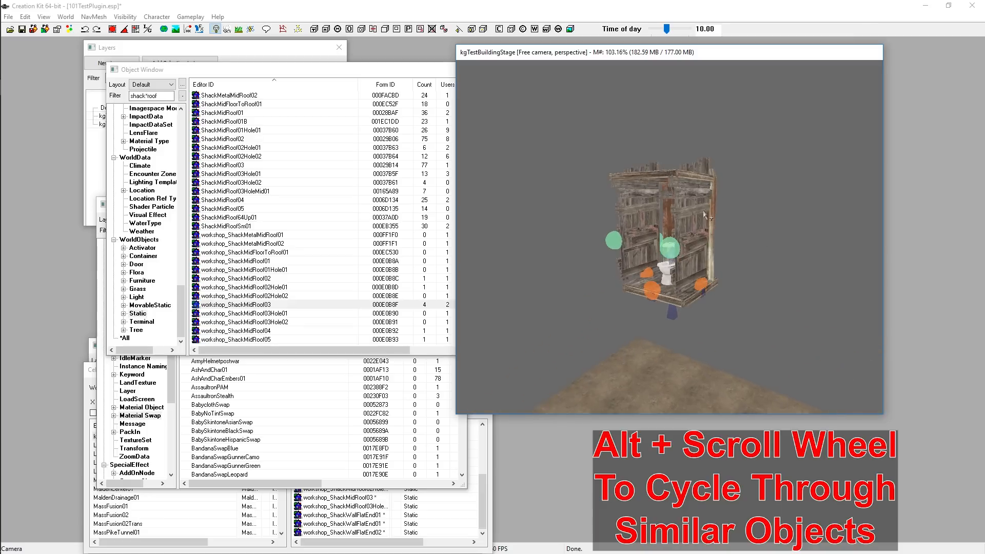
{"action": "left_click", "coordinate": [653, 221]}
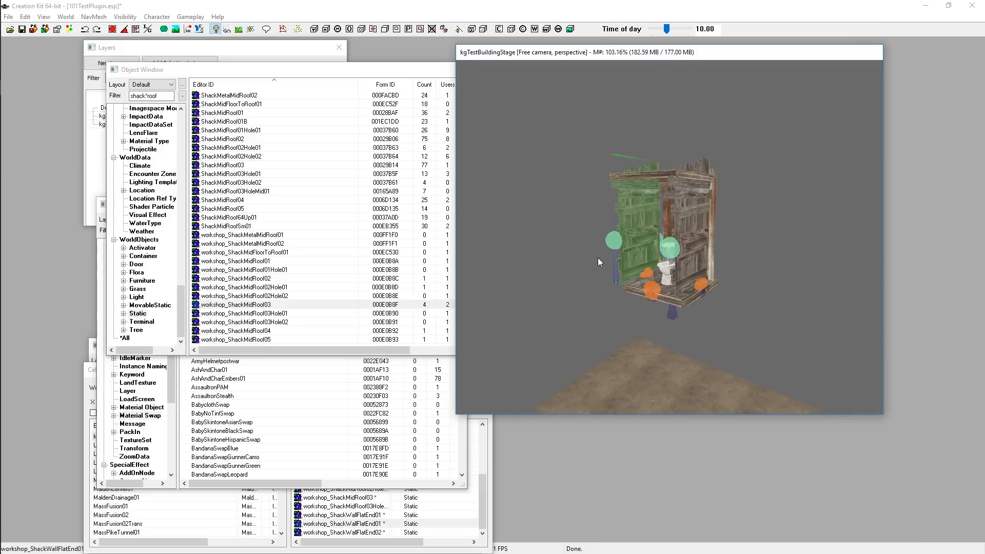
{"action": "left_click", "coordinate": [803, 206]}
Cycle the other side wall's material swap to AshAndChar01 and check the assigned swap in its reference properties.
{"action": "middle_click_drag", "start_coordinate": [803, 210], "coordinate": [743, 217], "text": "shift"}
{"action": "scroll", "coordinate": [747, 213], "scroll_direction": "up", "scroll_amount": 5}
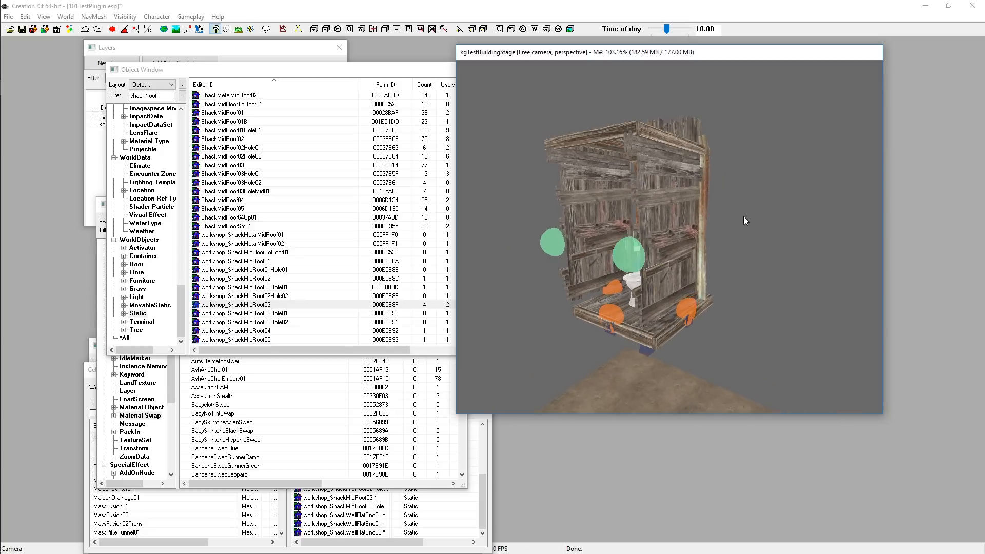
{"action": "left_click", "coordinate": [673, 183]}
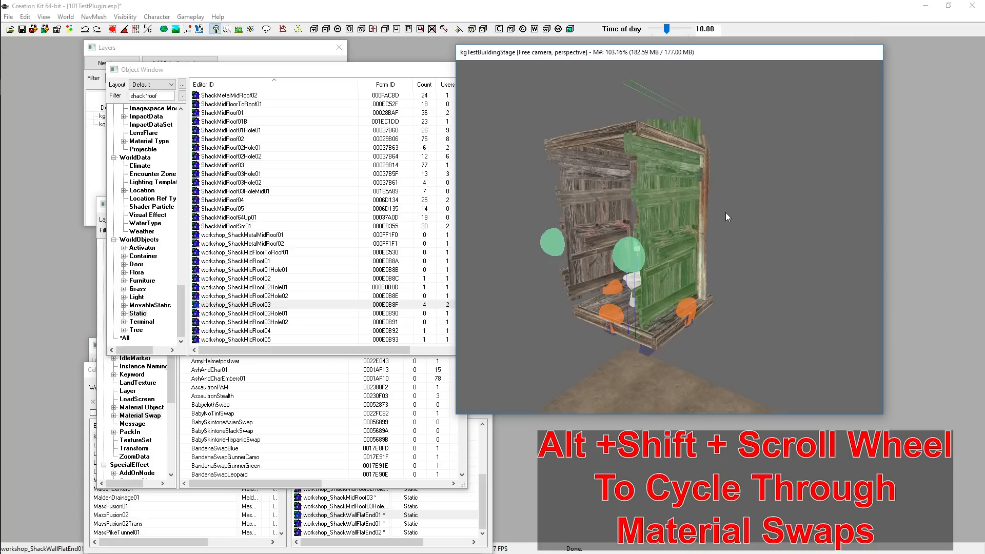
{"action": "scroll", "coordinate": [726, 213], "scroll_direction": "down", "scroll_amount": 1, "text": "alt+shift"}
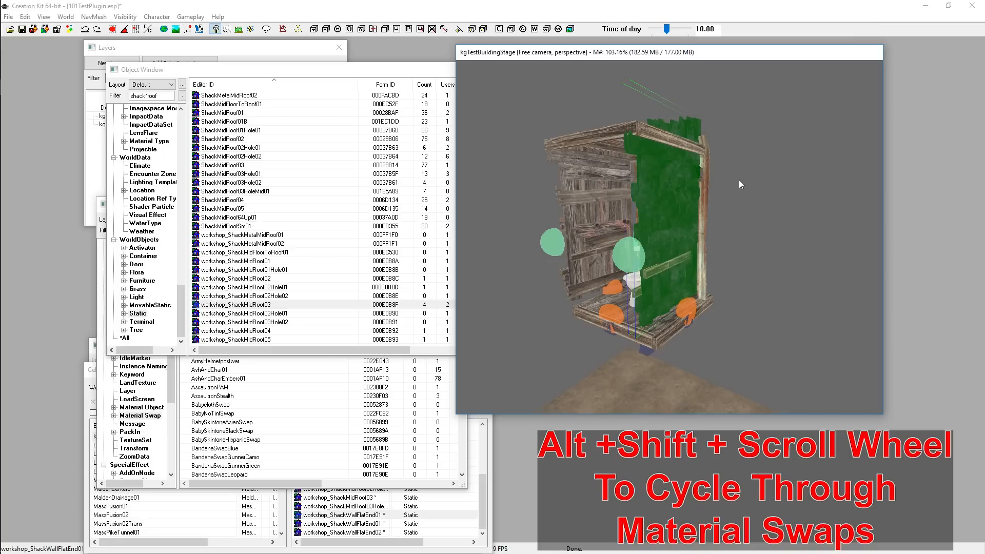
{"action": "scroll", "coordinate": [739, 184], "scroll_direction": "down", "scroll_amount": 1, "text": "alt+shift"}
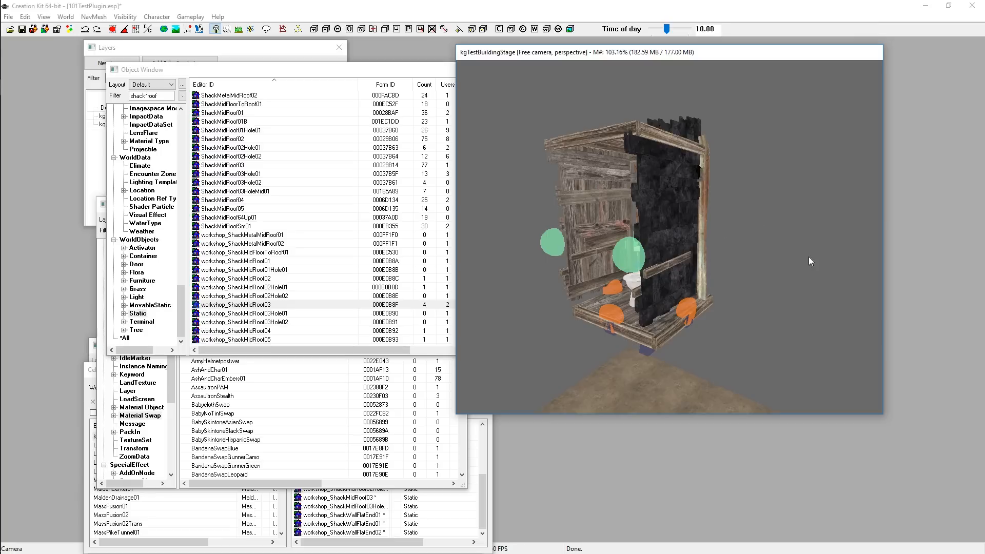
{"action": "scroll", "coordinate": [796, 232], "scroll_direction": "up", "scroll_amount": 2}
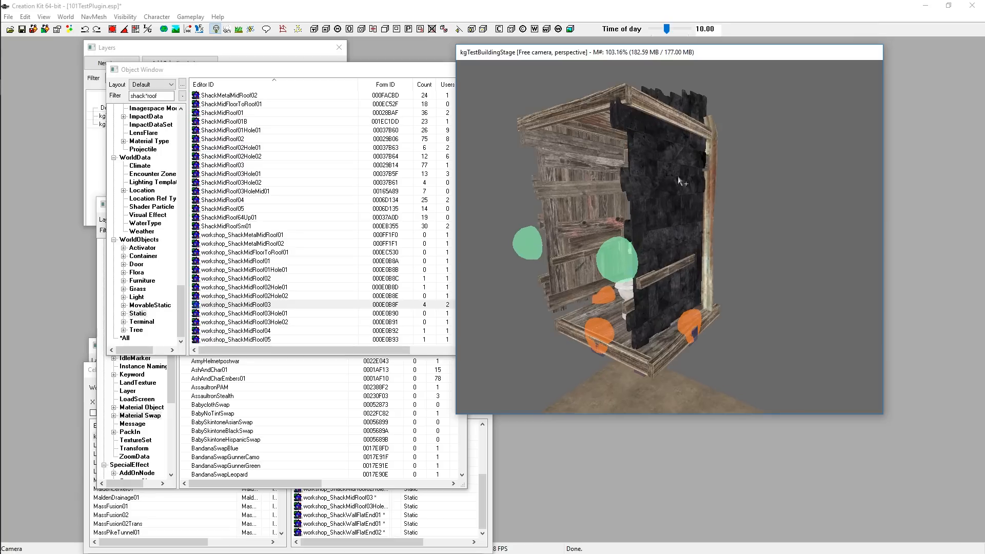
{"action": "scroll", "coordinate": [688, 211], "scroll_direction": "down", "scroll_amount": 1, "text": "alt+shift"}
{"action": "scroll", "coordinate": [799, 186], "scroll_direction": "down", "scroll_amount": 1, "text": "alt+shift"}
{"action": "double_click", "coordinate": [678, 180]}
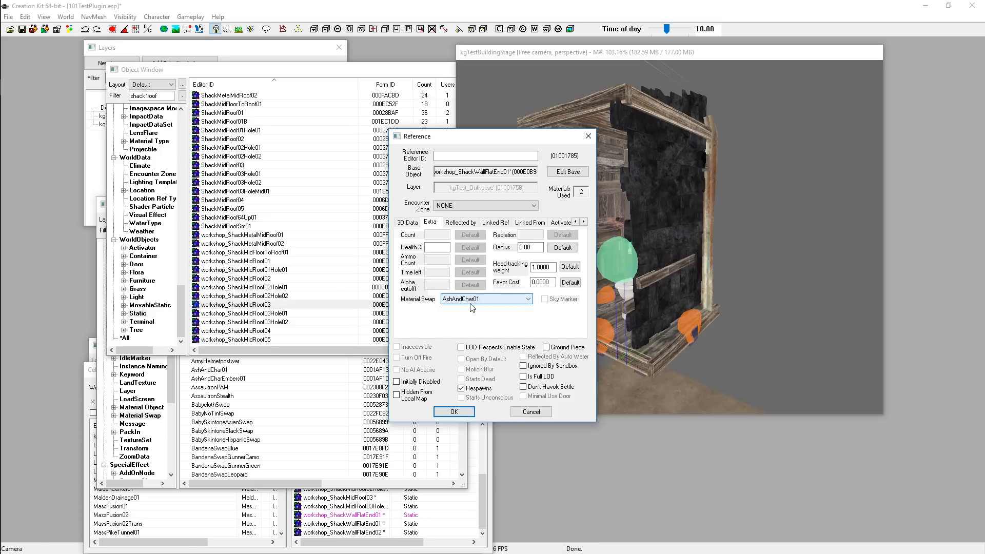
{"action": "left_click", "coordinate": [525, 414]}
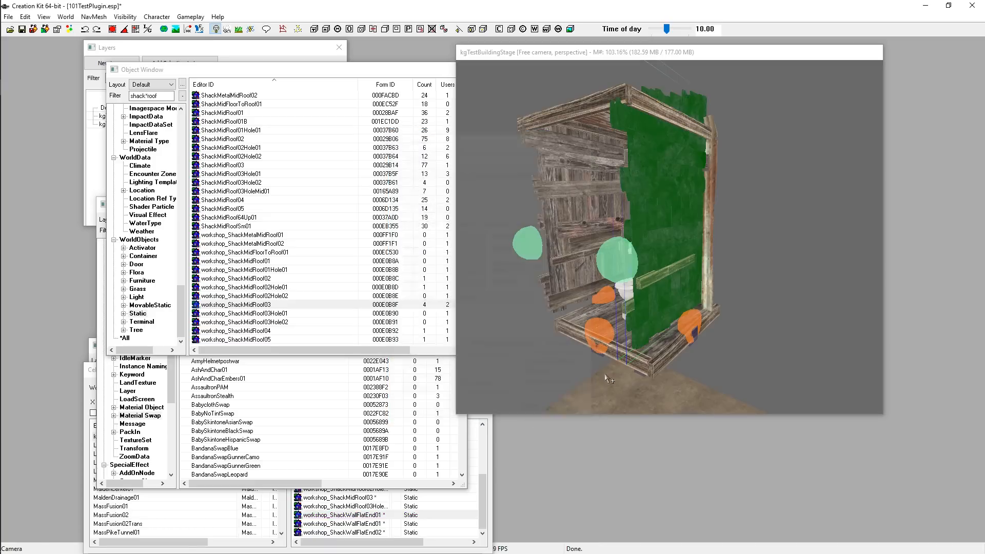
Switch the charred wall's material swap to the blue-painted wood variant ShackWoodTileToBluePaint01.
{"action": "left_click", "coordinate": [743, 179]}
{"action": "left_click", "coordinate": [684, 190]}
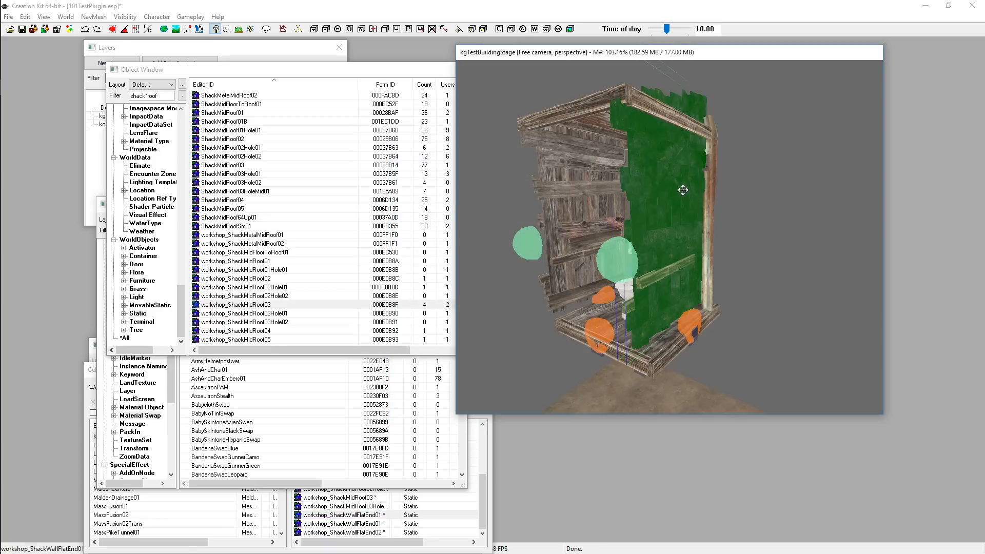
{"action": "key", "text": "ctrl+z"}
{"action": "left_click", "coordinate": [753, 207]}
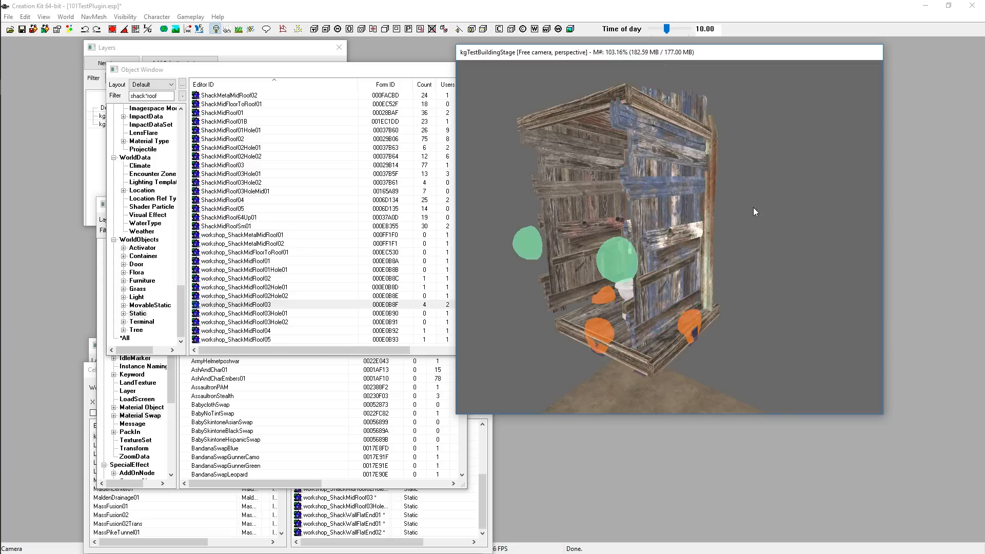
Set the blue-painted wall's material swap to ShackWoodTileToGreenPaint01 in its reference properties.
{"action": "double_click", "coordinate": [660, 190]}
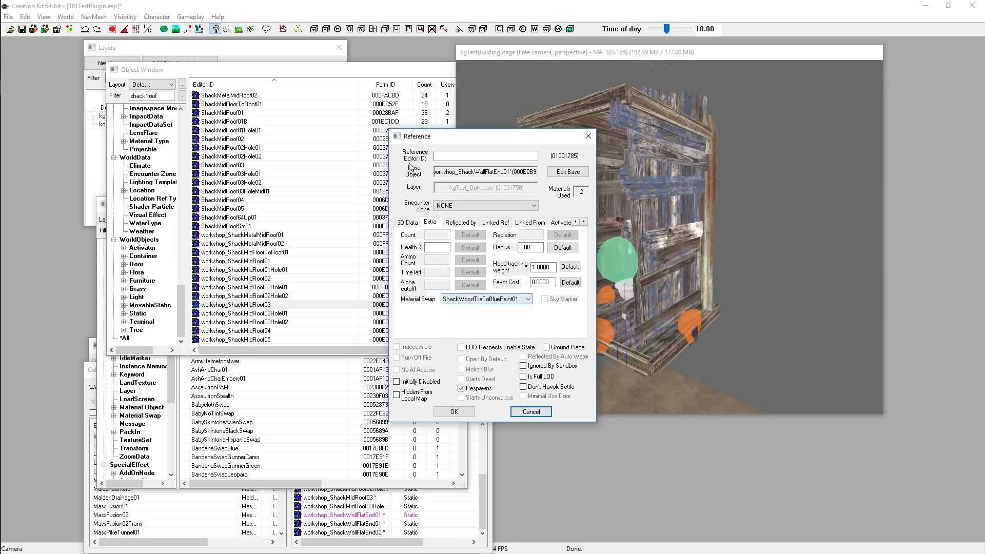
{"action": "left_click", "coordinate": [485, 299]}
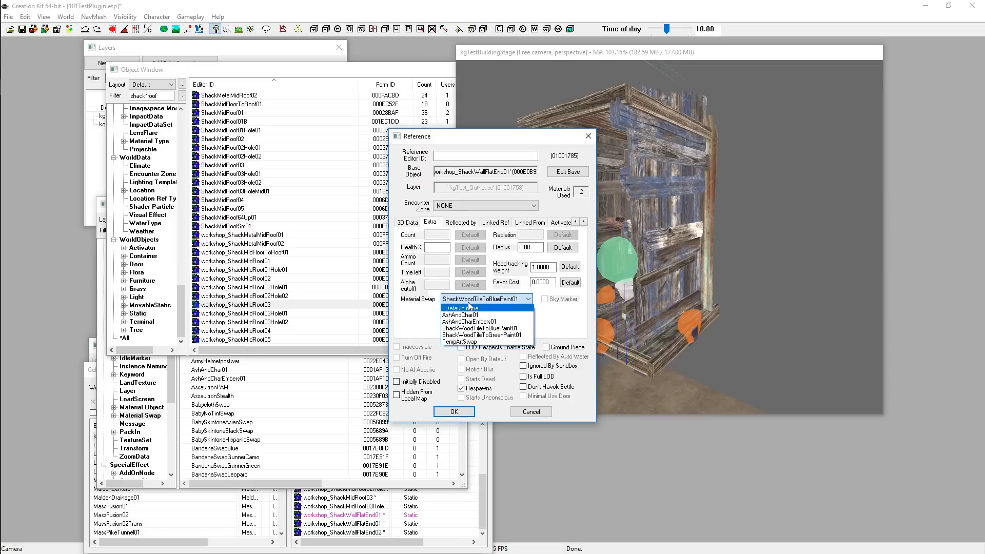
{"action": "left_click", "coordinate": [480, 335]}
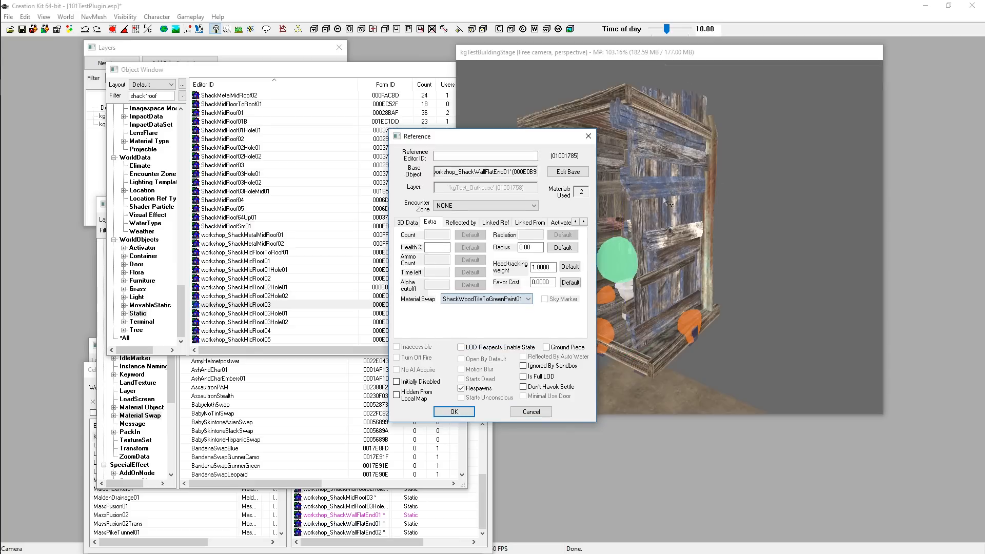
{"action": "left_click", "coordinate": [453, 412]}
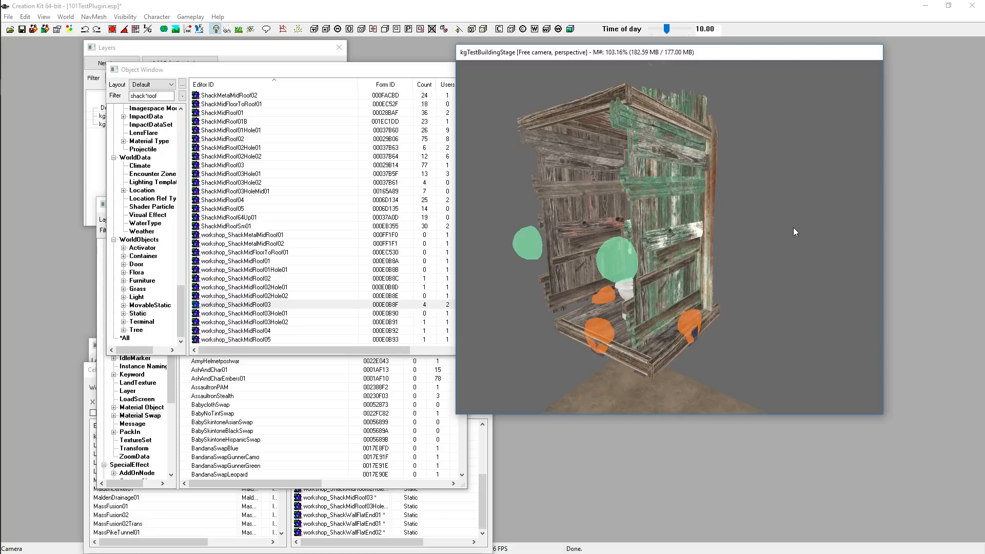
{"action": "left_click", "coordinate": [665, 205]}
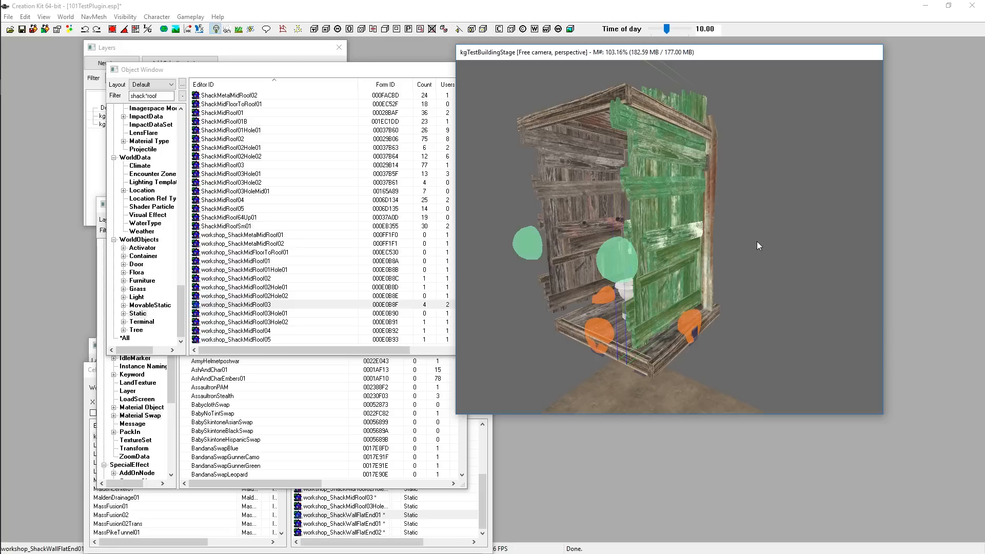
{"action": "left_click", "coordinate": [734, 228]}
{"action": "left_click", "coordinate": [674, 233]}
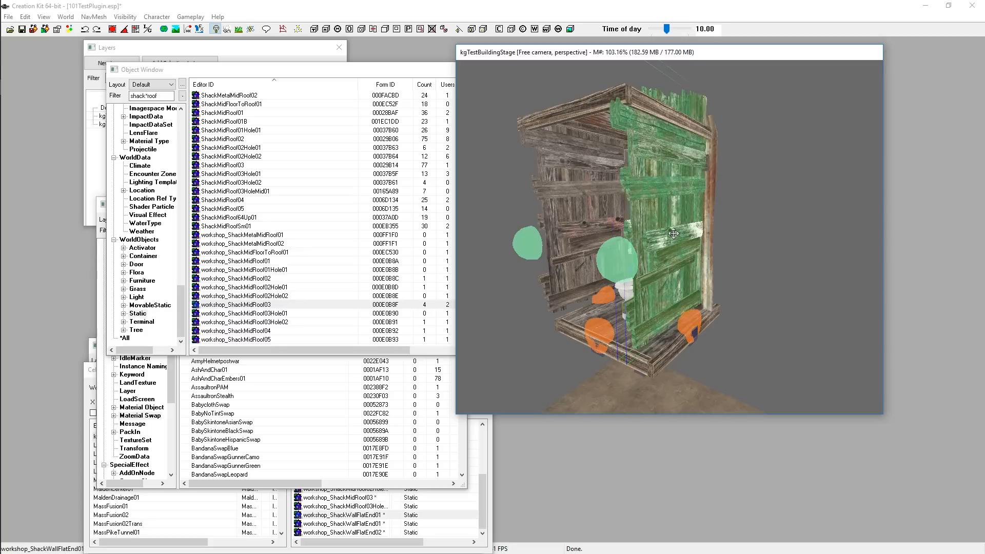
{"action": "left_click", "coordinate": [729, 189]}
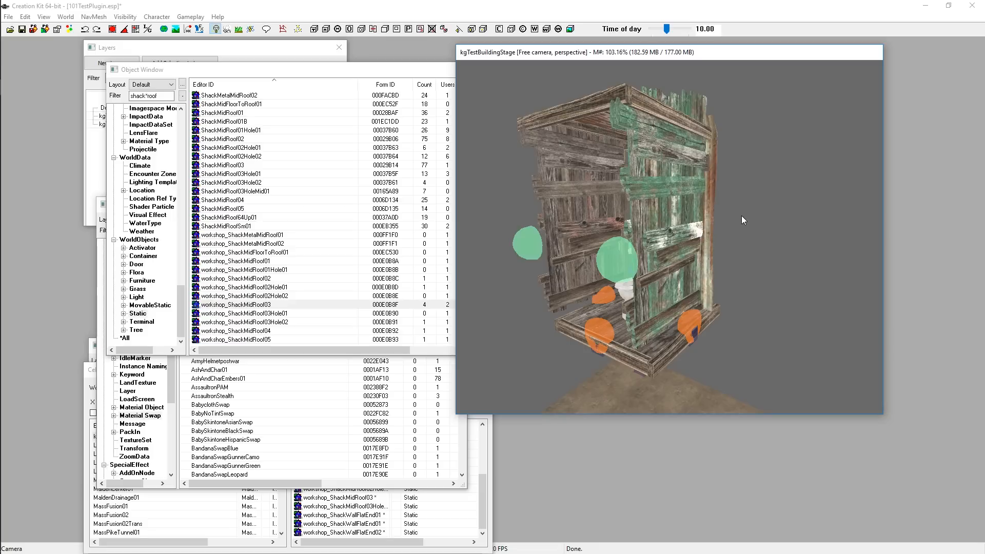
Review the green-painted wall's material swap in its reference properties, then close them without changes.
{"action": "double_click", "coordinate": [649, 187]}
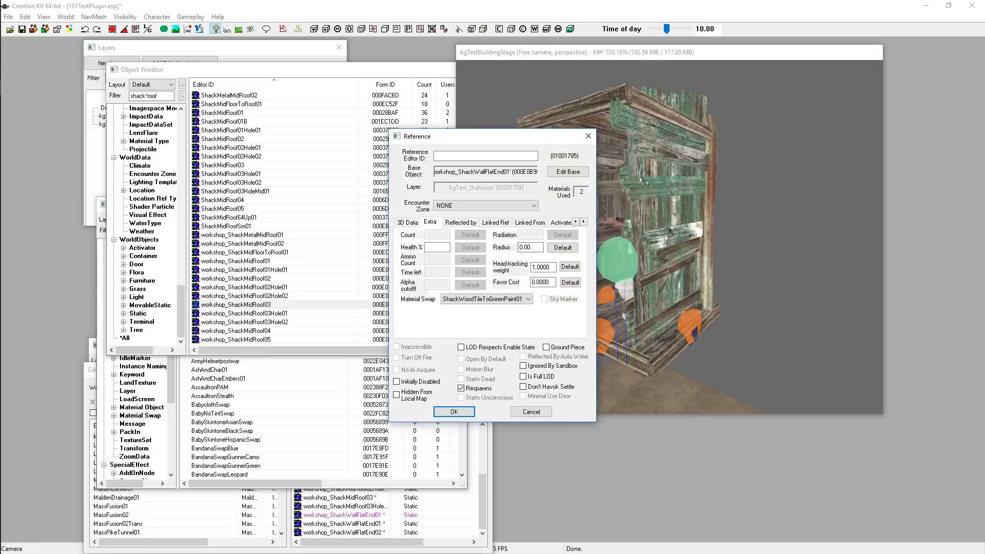
{"action": "left_click_drag", "start_coordinate": [498, 136], "coordinate": [394, 60]}
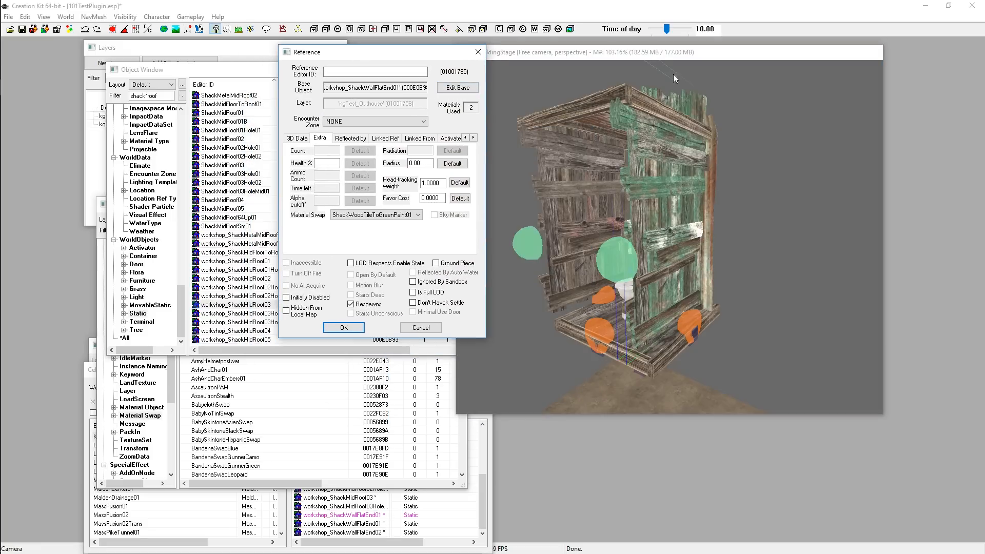
{"action": "left_click", "coordinate": [478, 52]}
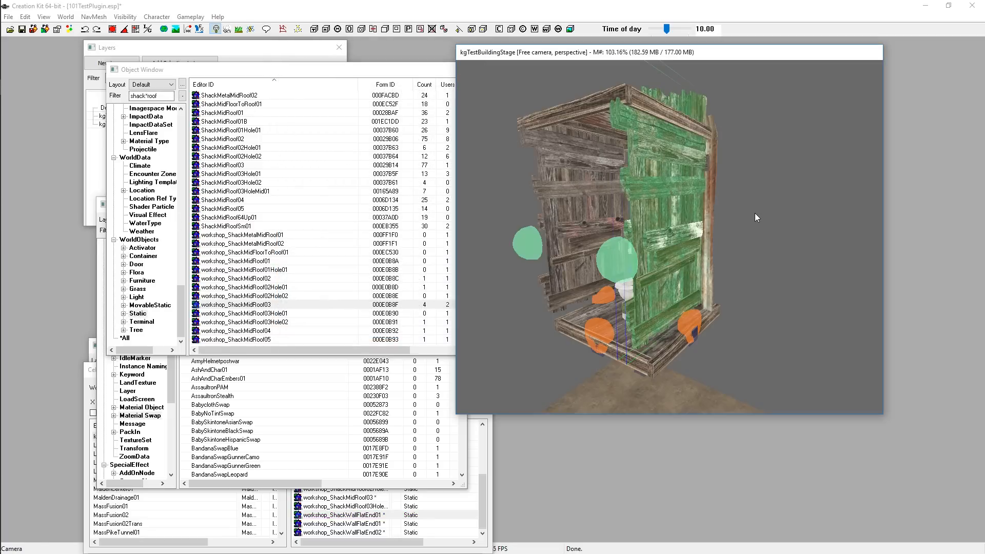
Open the green-painted wall's base object for editing and change its ID to kgTest_workshop_ShackWallFlatEnd01_Green.
{"action": "double_click", "coordinate": [657, 193]}
{"action": "left_click", "coordinate": [566, 173]}
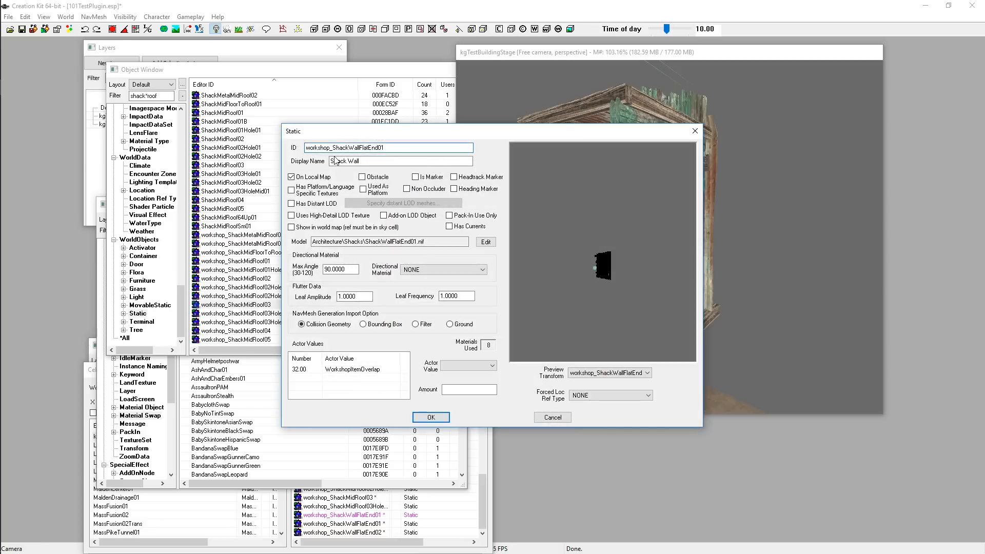
{"action": "type", "text": "kgTest_"}
{"action": "type", "text": "_"}
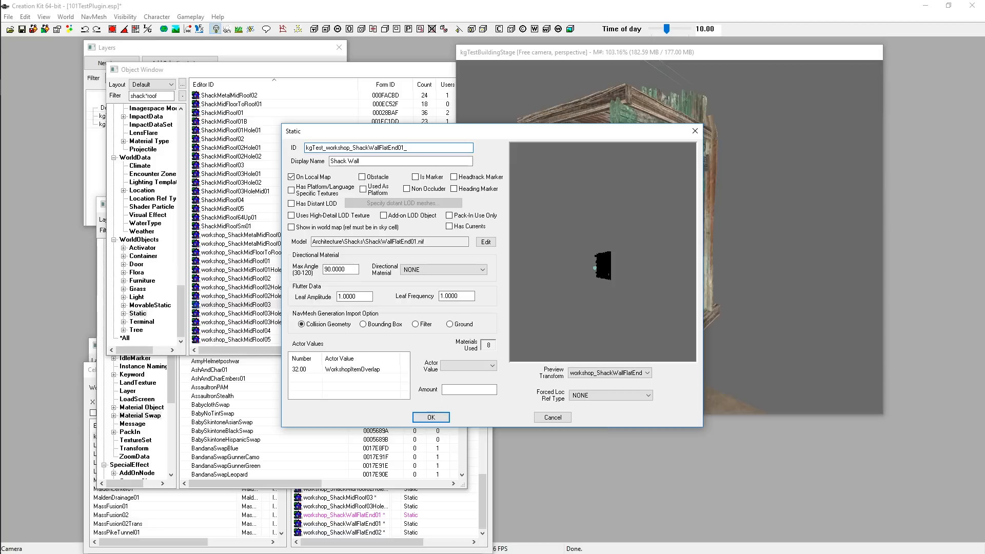
{"action": "type", "text": "Blue"}
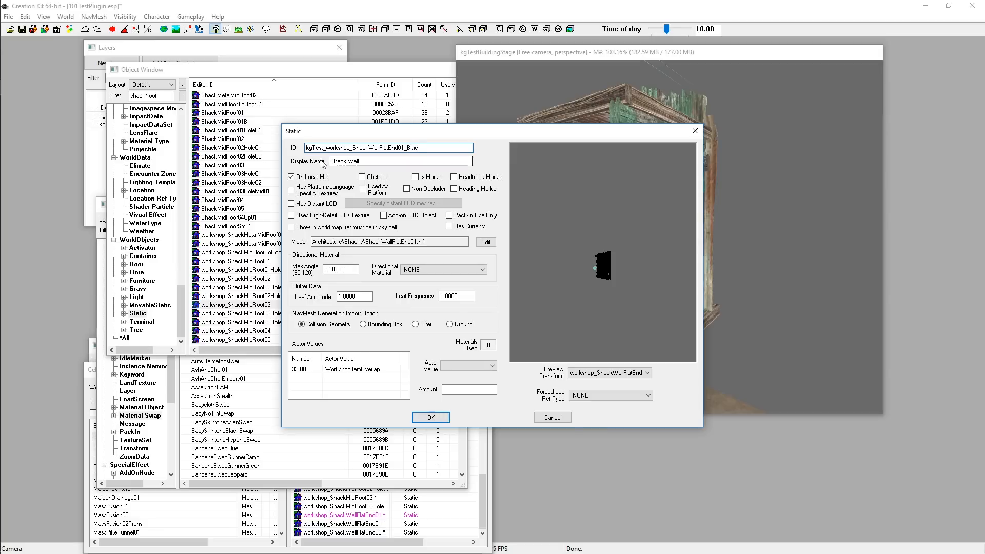
{"action": "left_click", "coordinate": [408, 147], "text": "shift"}
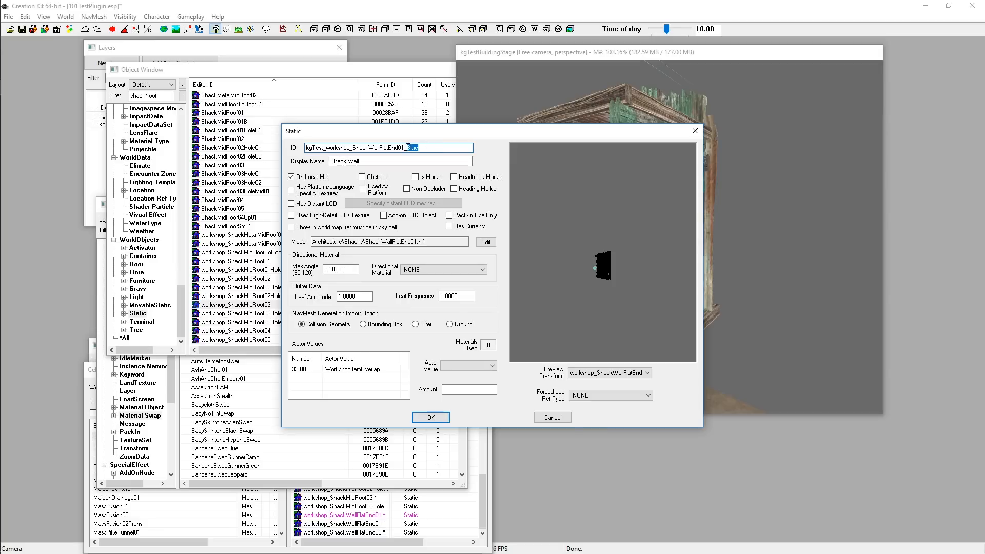
{"action": "type", "text": "Green"}
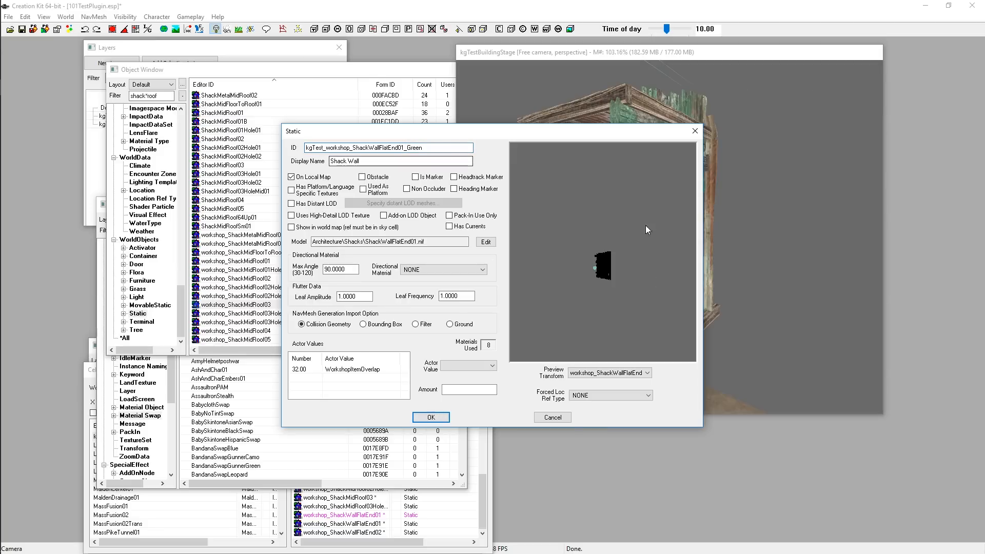
Examine the base object's wall model from different angles in the preview.
{"action": "left_click_drag", "start_coordinate": [640, 228], "coordinate": [630, 208]}
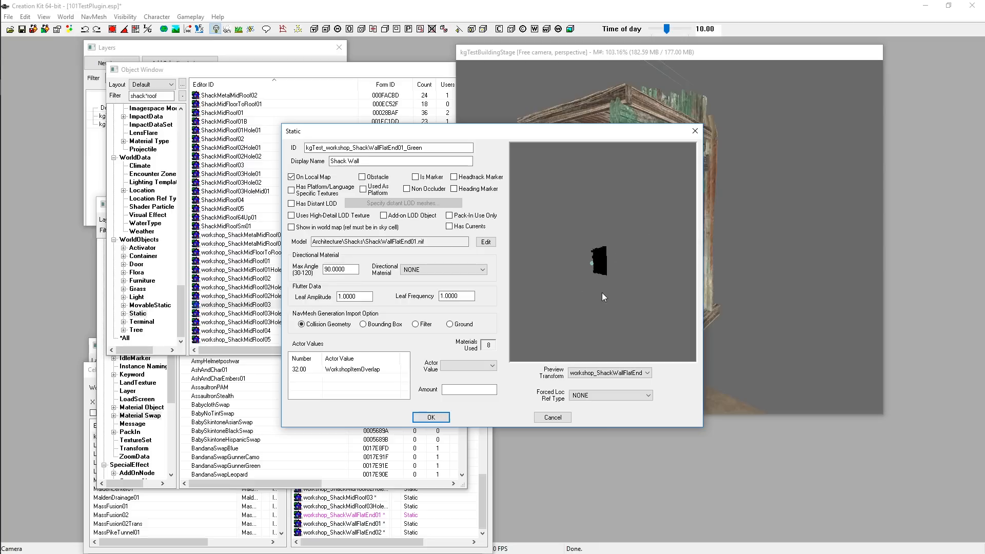
{"action": "left_click_drag", "start_coordinate": [603, 297], "coordinate": [616, 272]}
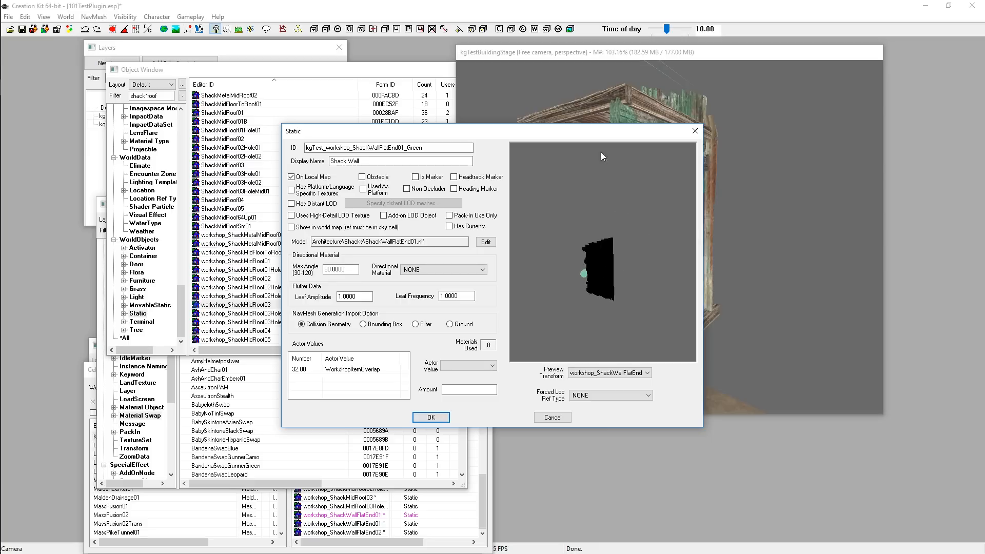
{"action": "left_click_drag", "start_coordinate": [601, 151], "coordinate": [612, 216]}
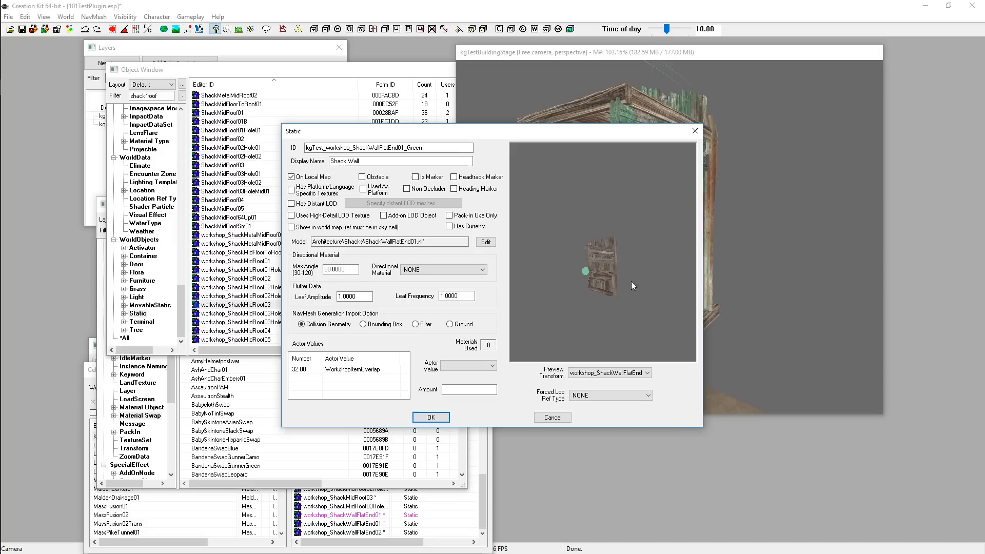
Set the shack wall base object's model material swap to ShackWoodTileToGreenPaint01.
{"action": "scroll", "coordinate": [633, 278], "scroll_direction": "up", "scroll_amount": 5}
{"action": "left_click_drag", "start_coordinate": [576, 295], "coordinate": [654, 253]}
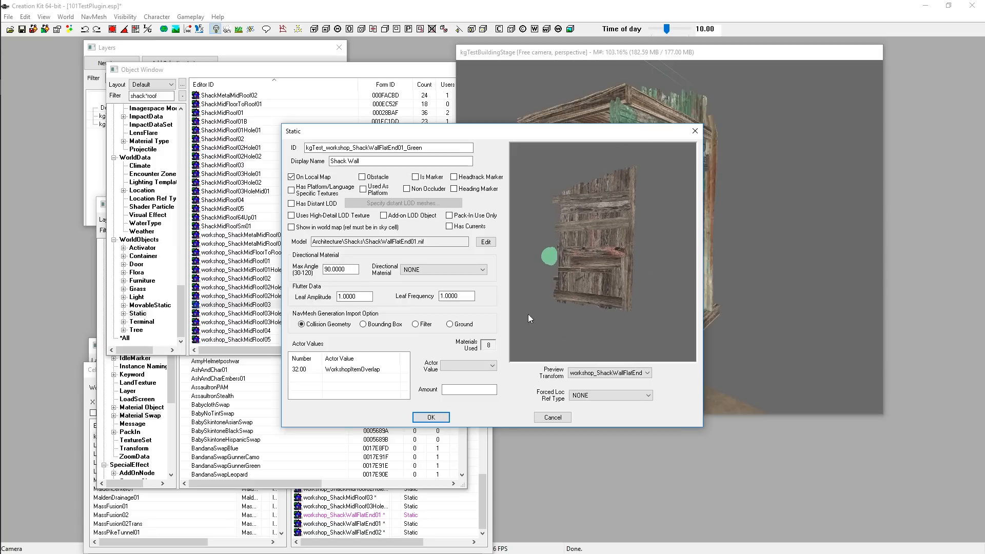
{"action": "left_click_drag", "start_coordinate": [629, 288], "coordinate": [555, 229]}
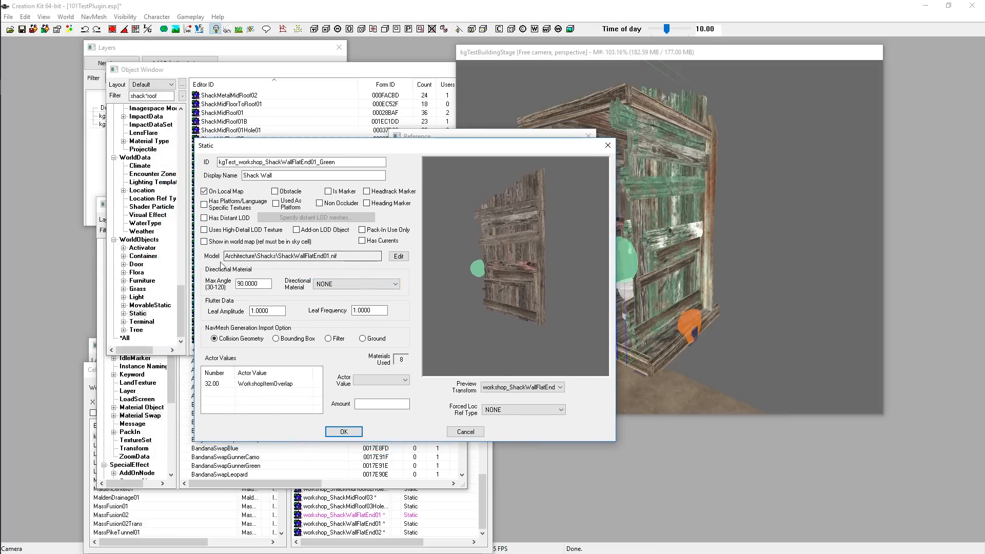
{"action": "left_click", "coordinate": [400, 257]}
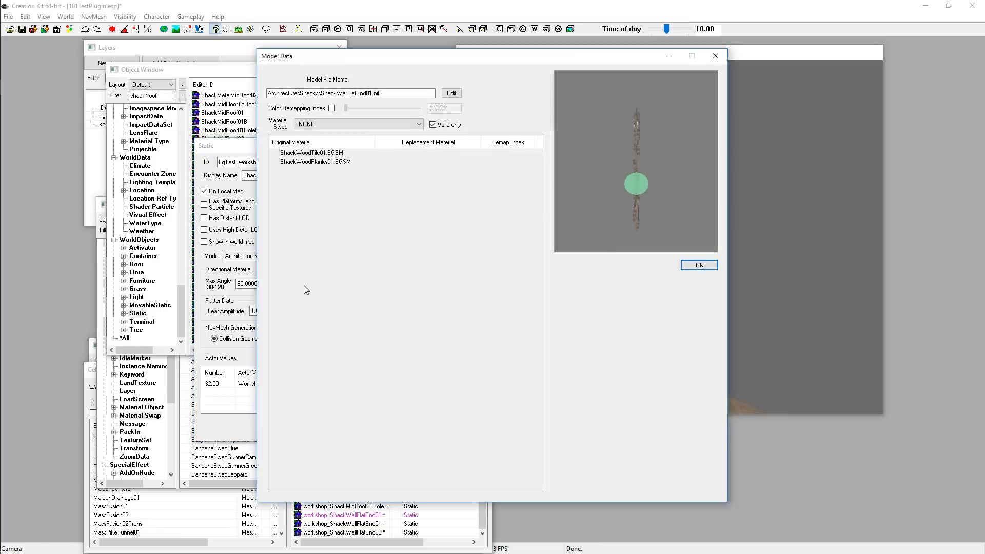
{"action": "left_click", "coordinate": [320, 126]}
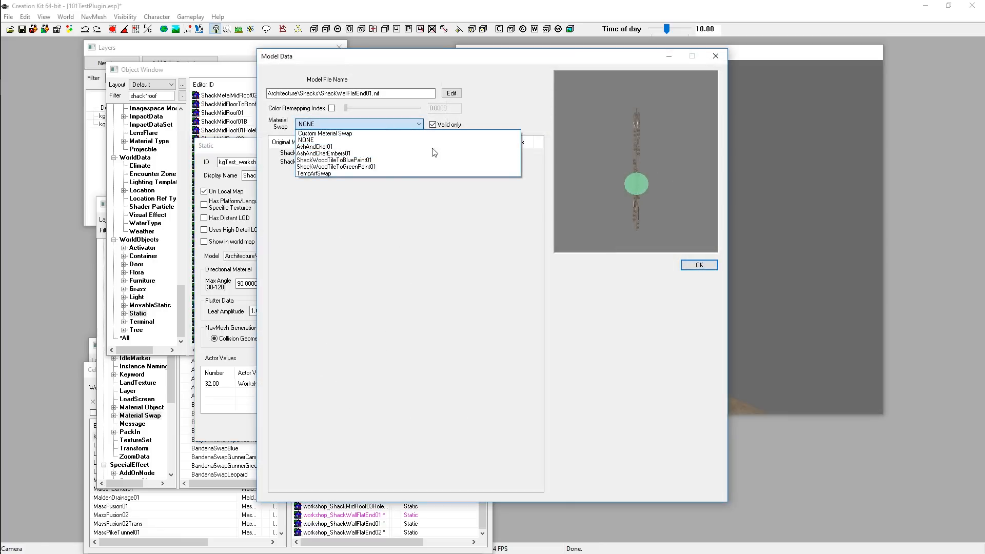
{"action": "left_click", "coordinate": [409, 176]}
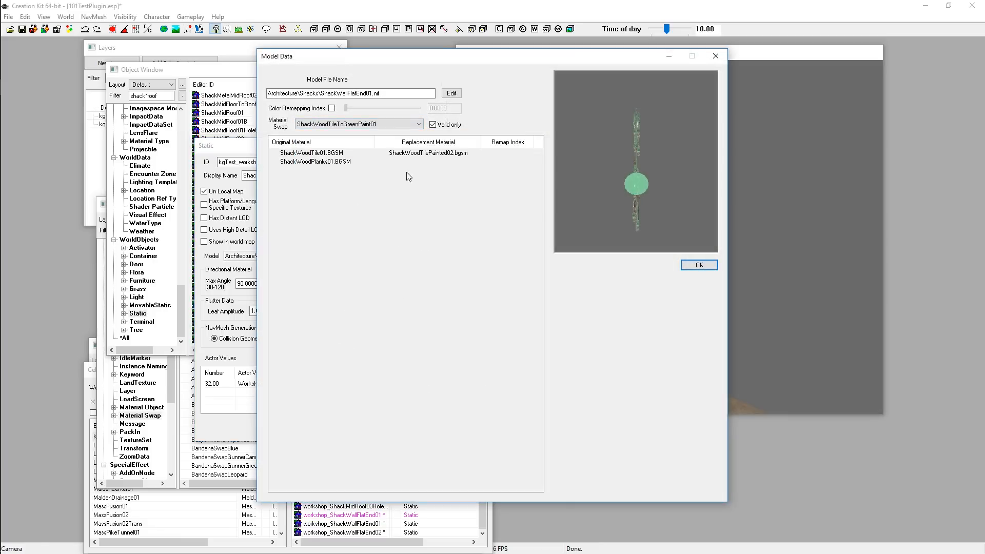
{"action": "left_click", "coordinate": [699, 265]}
Save the edited wall base object as a new form under its changed ID and accept the wall's reference properties.
{"action": "left_click", "coordinate": [336, 433]}
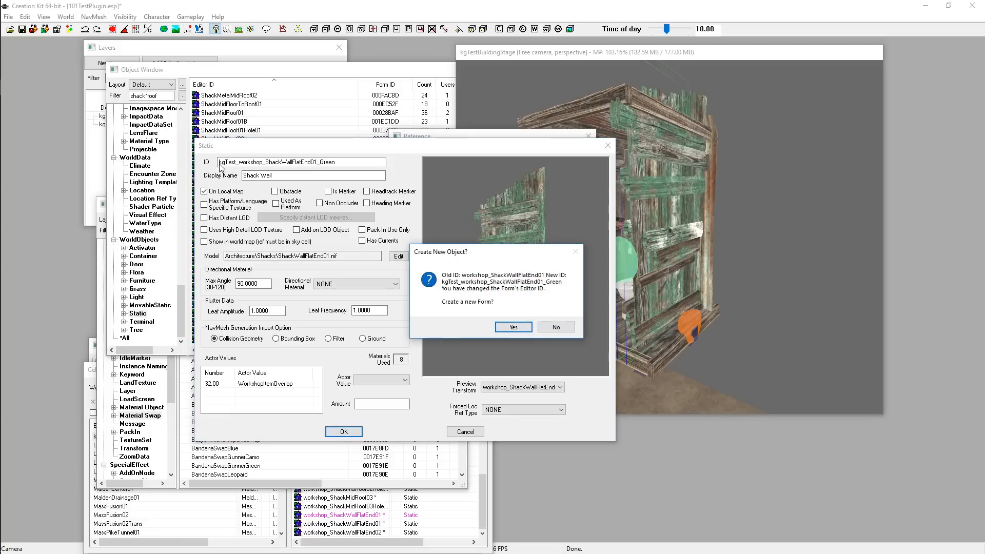
{"action": "left_click", "coordinate": [514, 329]}
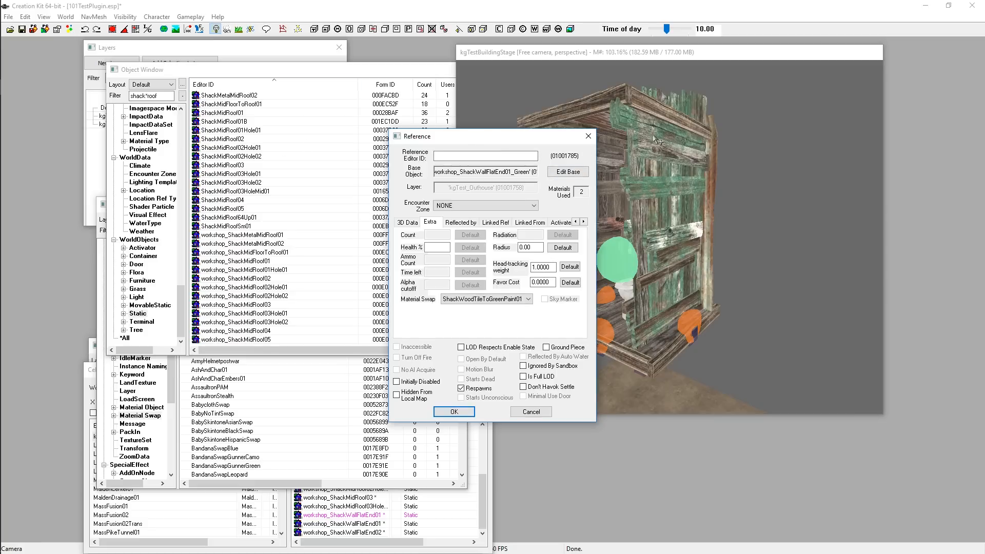
{"action": "left_click", "coordinate": [454, 412]}
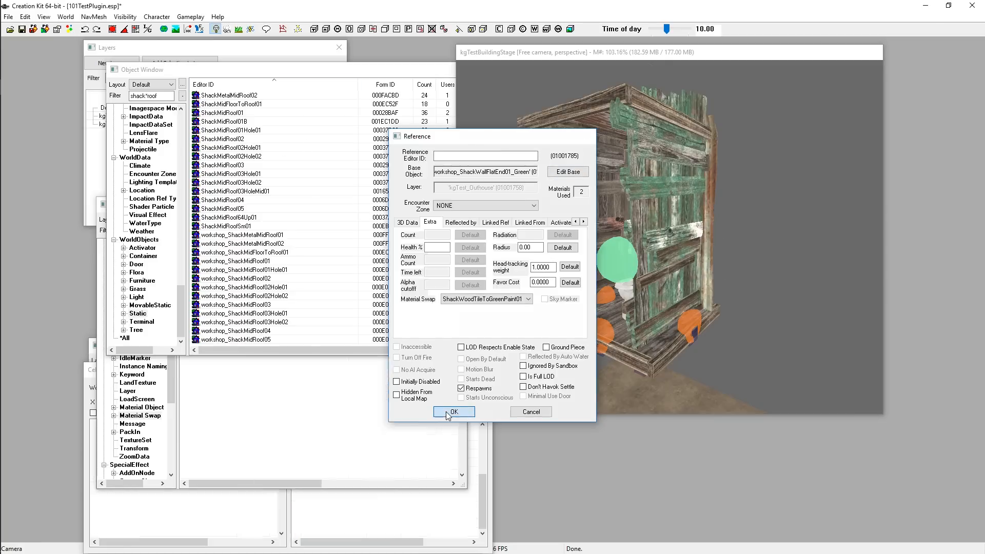
Check the green wall's material swap and base object ID in its properties, then close both dialogs without changes.
{"action": "double_click", "coordinate": [666, 210]}
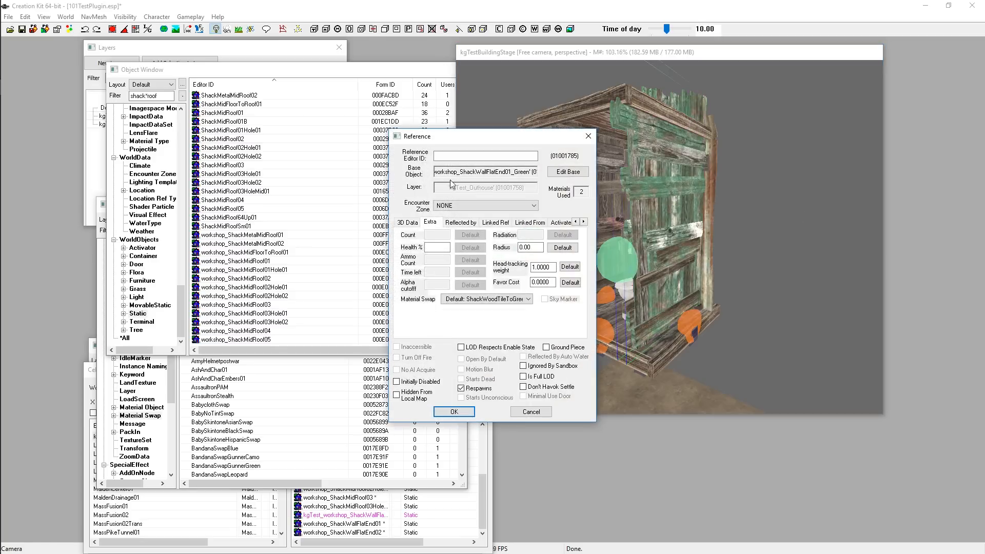
{"action": "left_click", "coordinate": [574, 172]}
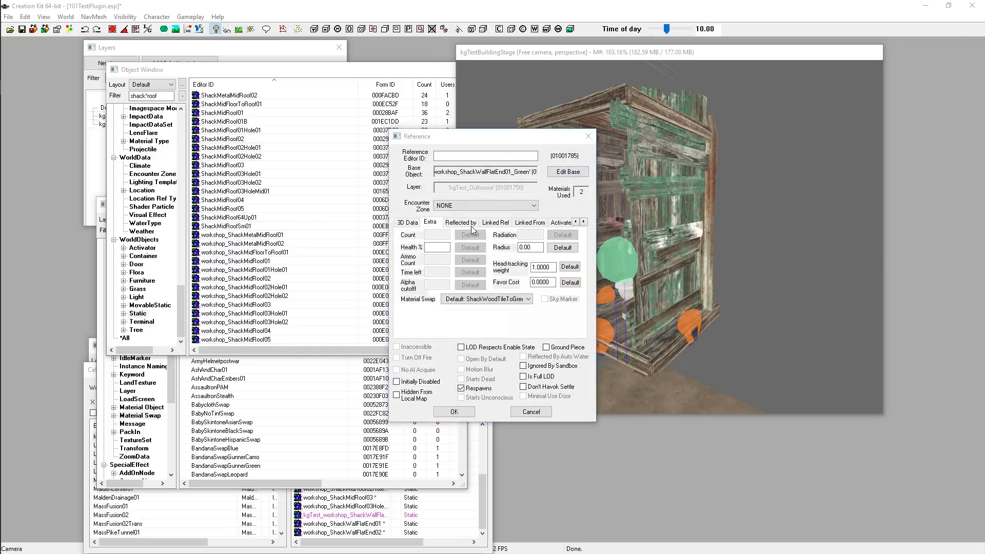
{"action": "left_click_drag", "start_coordinate": [327, 148], "coordinate": [288, 147]}
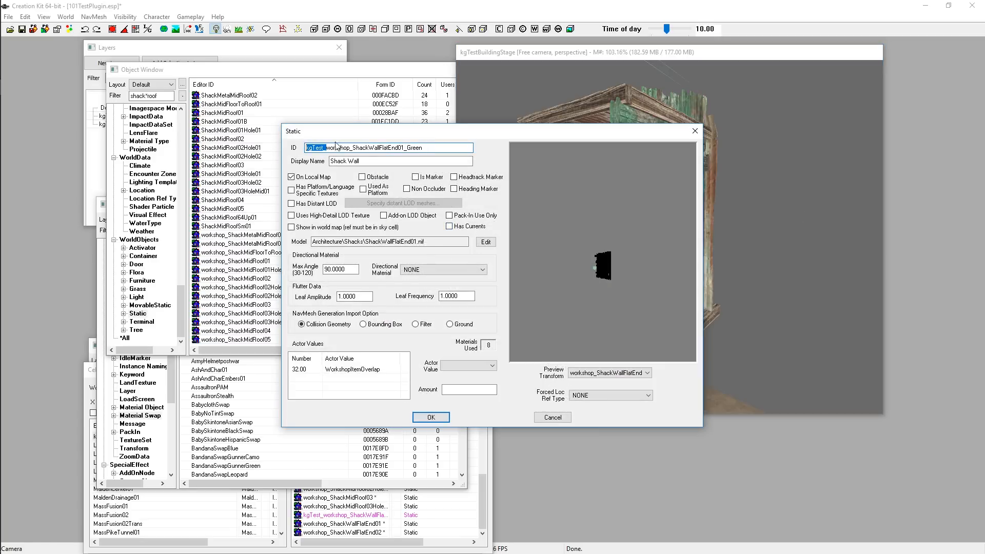
{"action": "left_click", "coordinate": [552, 417]}
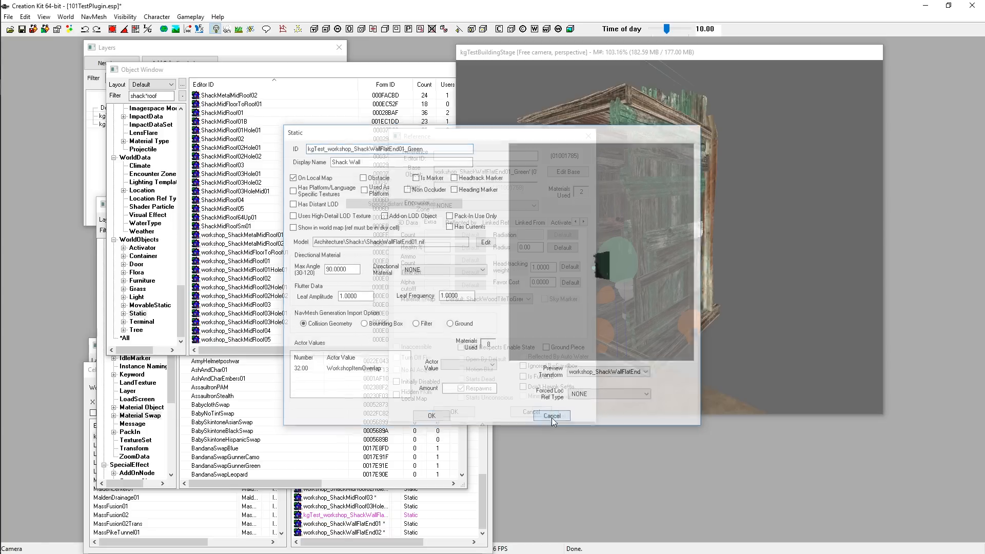
{"action": "left_click", "coordinate": [537, 416]}
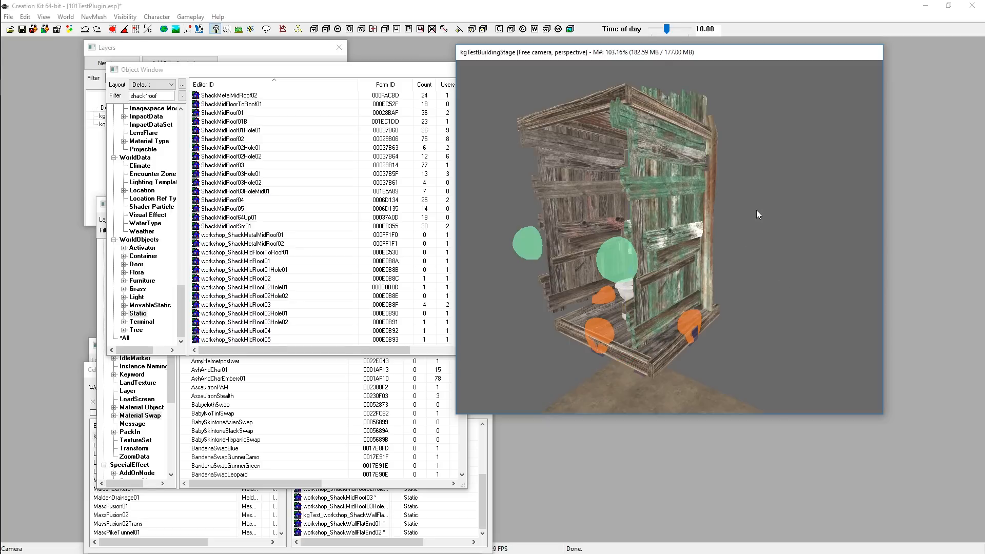
{"action": "scroll", "coordinate": [769, 224], "scroll_direction": "up", "scroll_amount": 1}
{"action": "scroll", "coordinate": [768, 224], "scroll_direction": "down", "scroll_amount": 4}
{"action": "scroll", "coordinate": [768, 225], "scroll_direction": "up", "scroll_amount": 2}
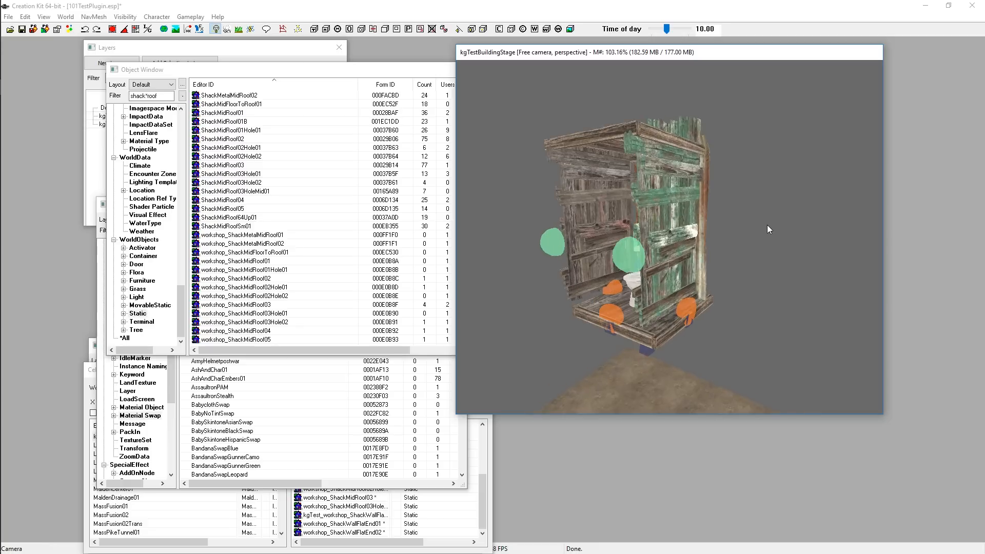
{"action": "left_click", "coordinate": [216, 314]}
{"action": "left_click", "coordinate": [235, 305]}
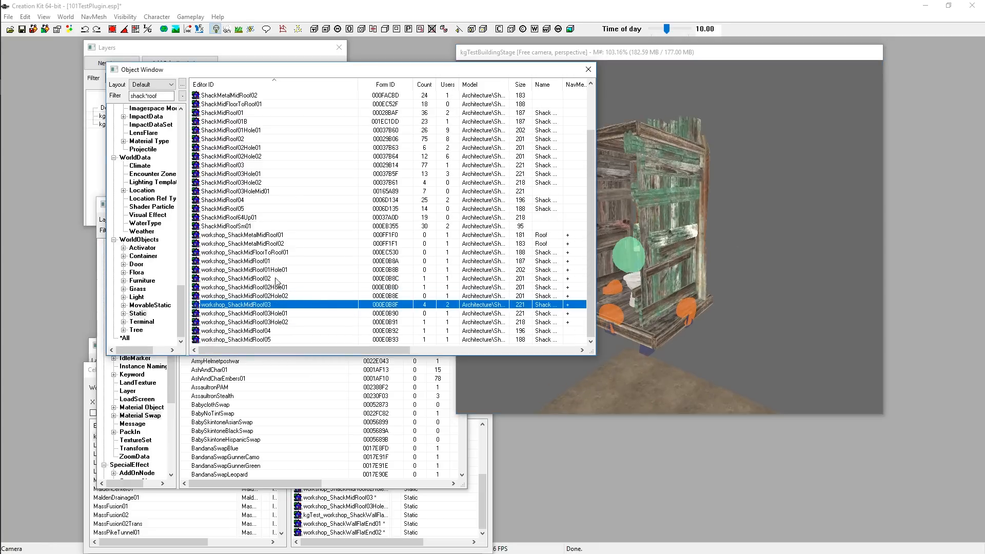
{"action": "left_click", "coordinate": [781, 218]}
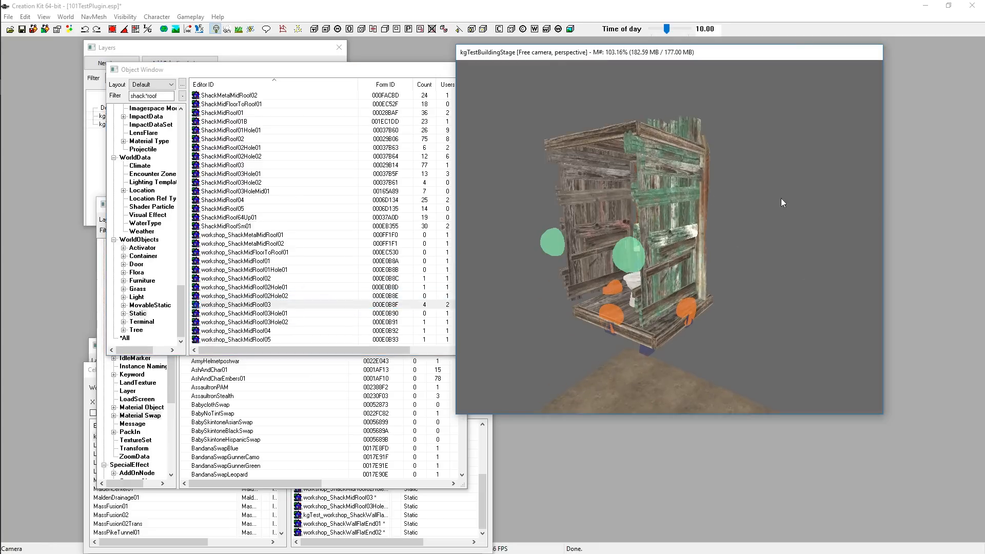
{"action": "left_click", "coordinate": [685, 193]}
{"action": "left_click", "coordinate": [705, 199]}
{"action": "left_click", "coordinate": [723, 204]}
Combine all the outhouse pieces into a static collection named kgTest_OuthouseSCOL_1GreenWall and check its selection as one object.
{"action": "left_click_drag", "start_coordinate": [551, 94], "coordinate": [752, 365]}
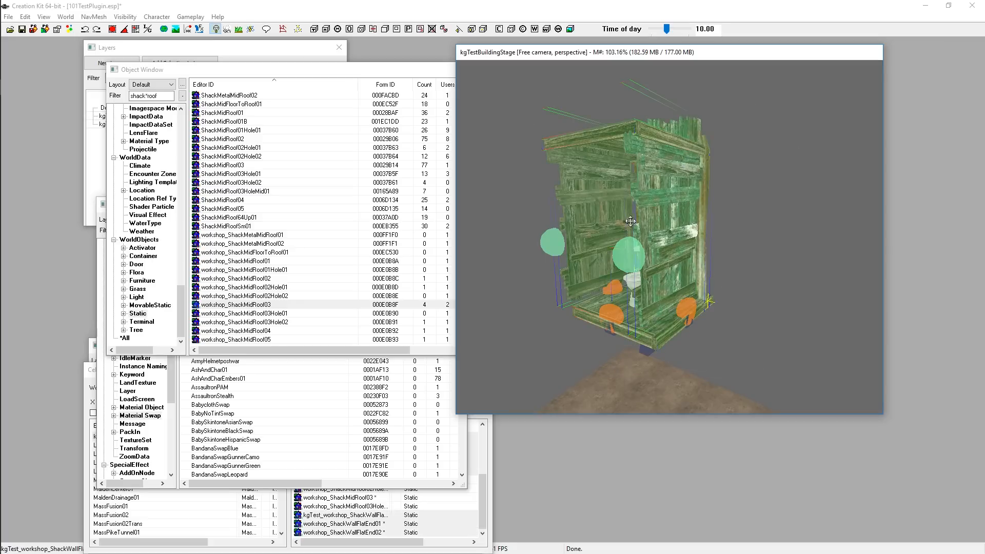
{"action": "right_click", "coordinate": [639, 180]}
{"action": "left_click", "coordinate": [695, 318]}
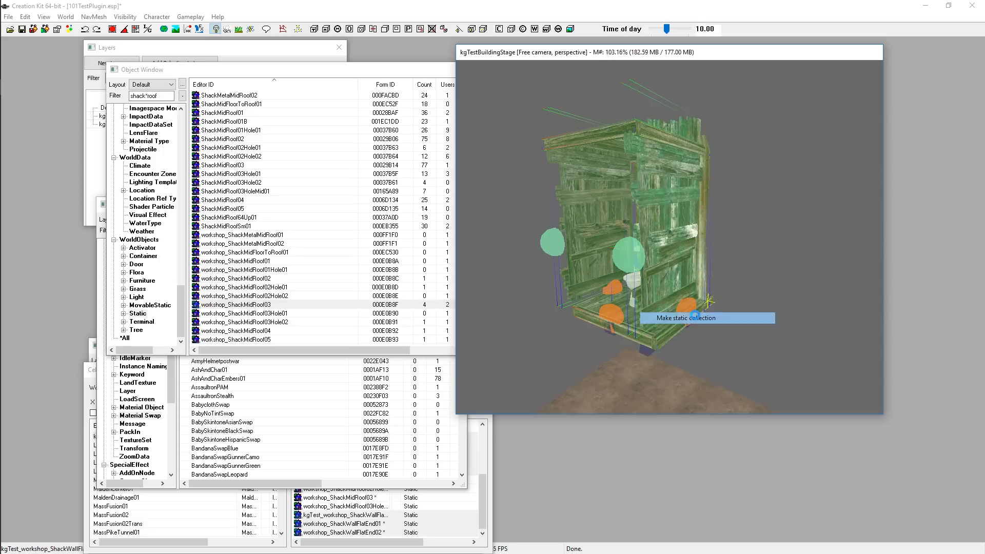
{"action": "type", "text": "kg"}
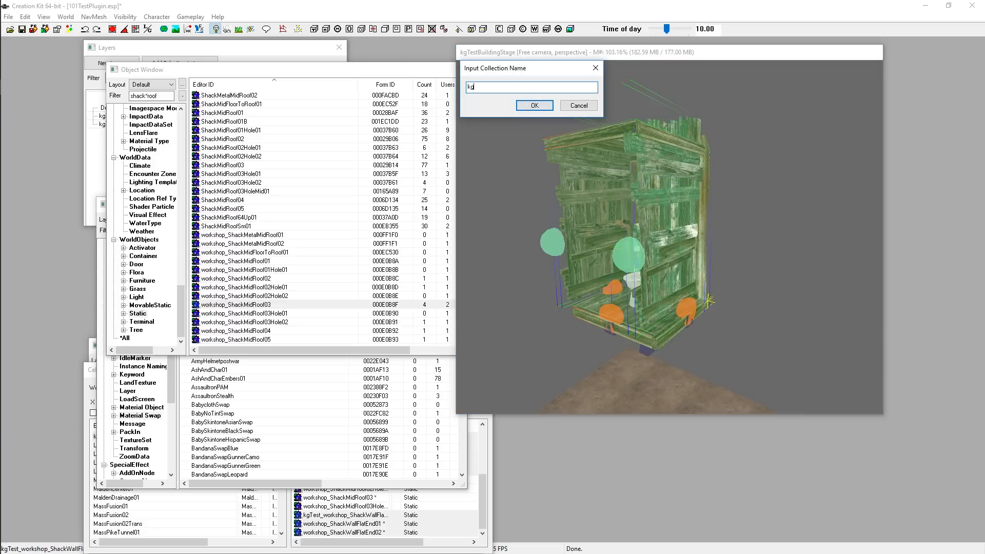
{"action": "type", "text": "Test_OuthouseSCOL_1GreenWall"}
{"action": "key", "text": "Return"}
{"action": "left_click", "coordinate": [533, 106]}
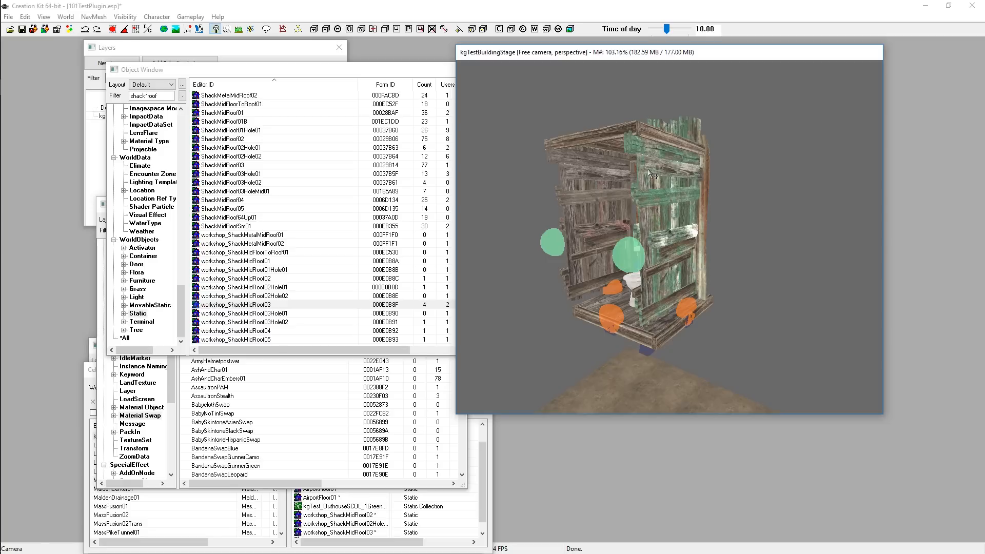
{"action": "left_click", "coordinate": [680, 180]}
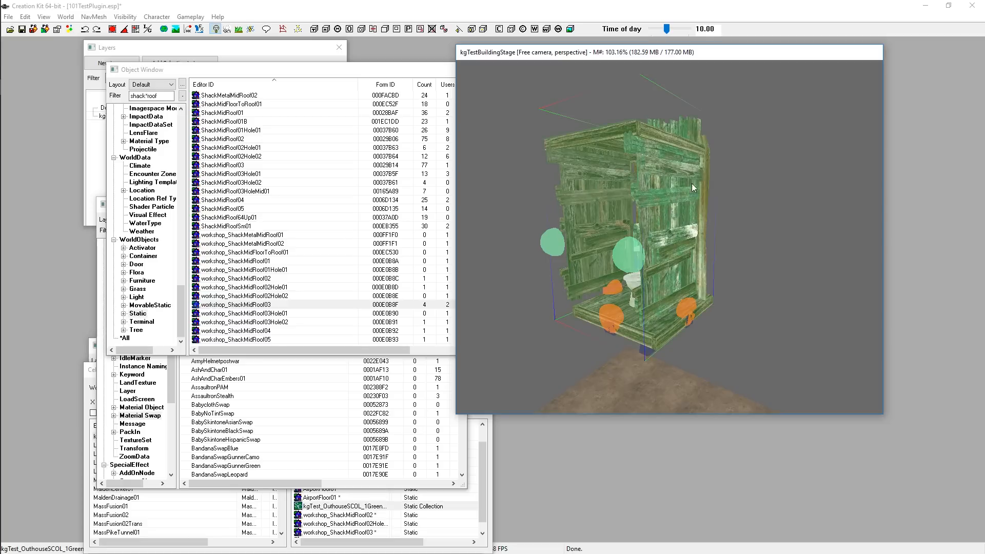
{"action": "left_click", "coordinate": [790, 216]}
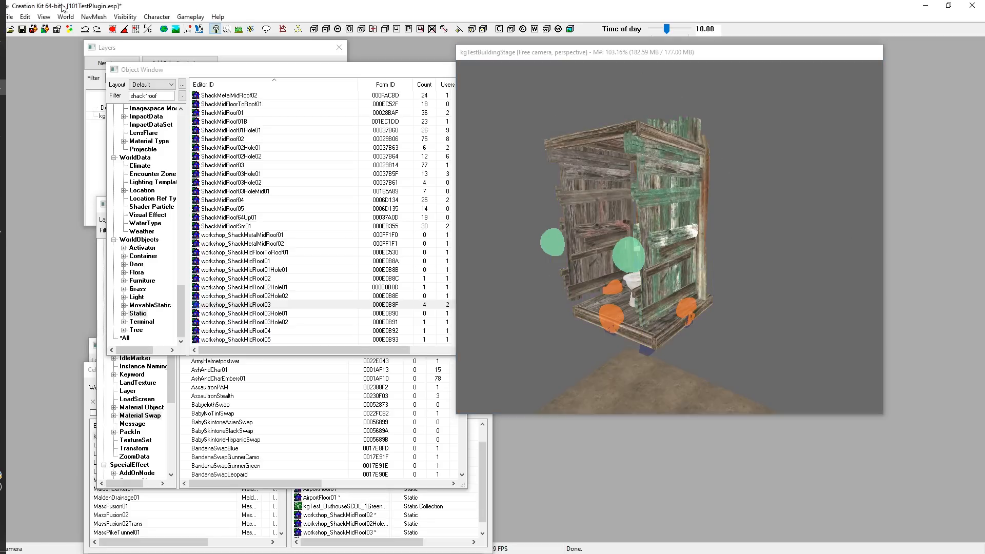
Reload the plugin data without saving the current changes to the plugin file.
{"action": "left_click", "coordinate": [8, 17]}
{"action": "left_click", "coordinate": [21, 29]}
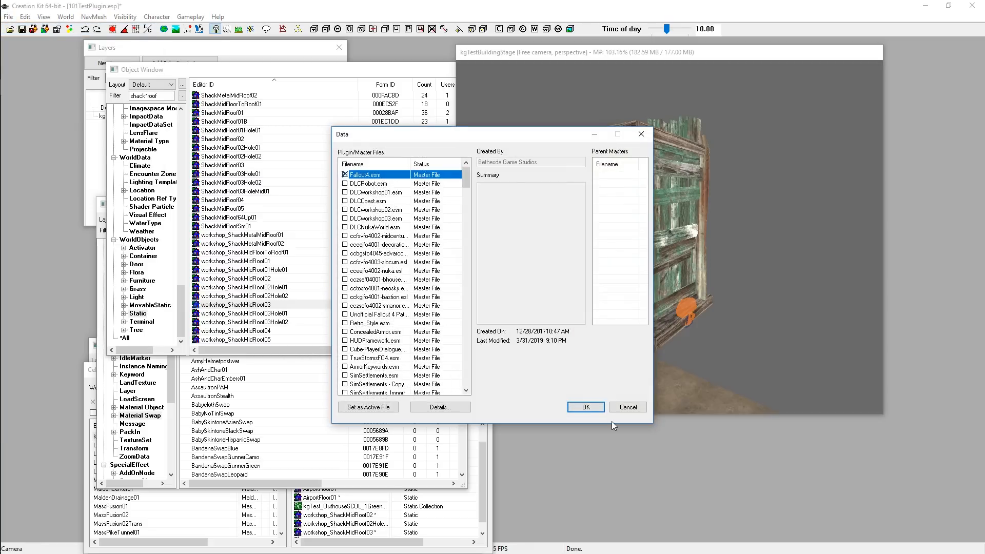
{"action": "left_click", "coordinate": [586, 408]}
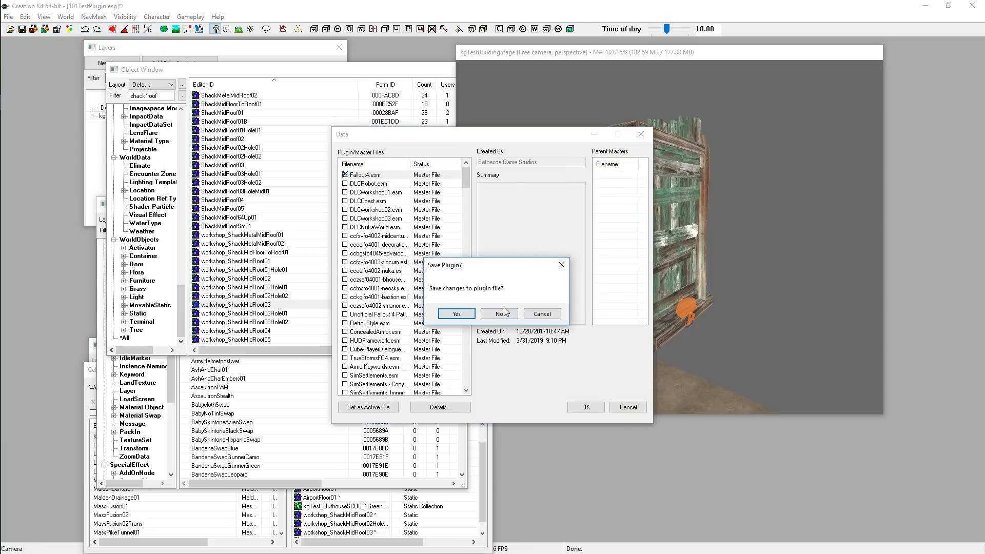
{"action": "left_click", "coordinate": [507, 315]}
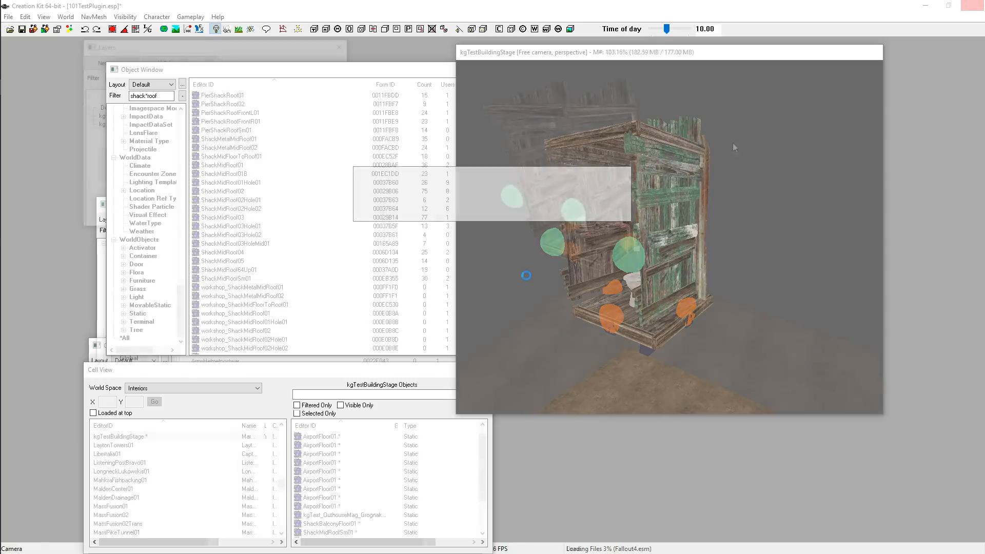
Combine all the pieces of the reloaded outhouse into a static collection named kgTest_OuthouseSCOLTesting.
{"action": "left_click", "coordinate": [631, 152]}
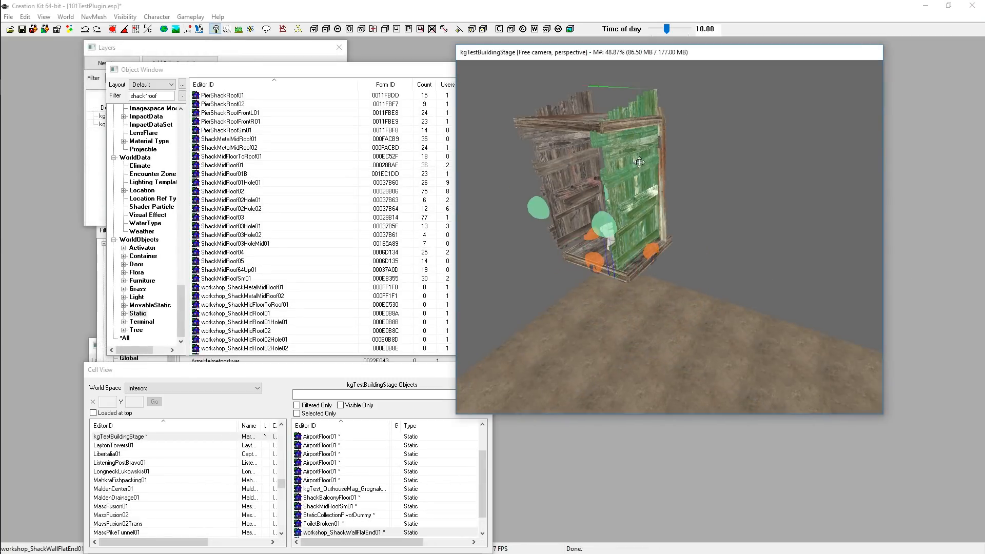
{"action": "left_click", "coordinate": [743, 201]}
{"action": "middle_click_drag", "start_coordinate": [741, 198], "coordinate": [696, 173], "text": "shift"}
{"action": "scroll", "coordinate": [696, 173], "scroll_direction": "down", "scroll_amount": 5}
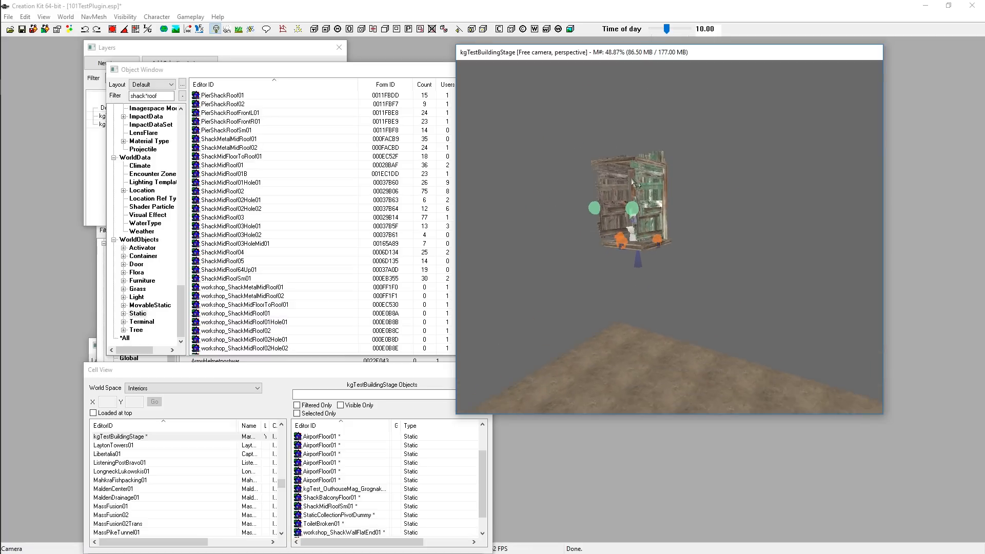
{"action": "left_click_drag", "start_coordinate": [551, 112], "coordinate": [695, 306]}
{"action": "right_click", "coordinate": [644, 186]}
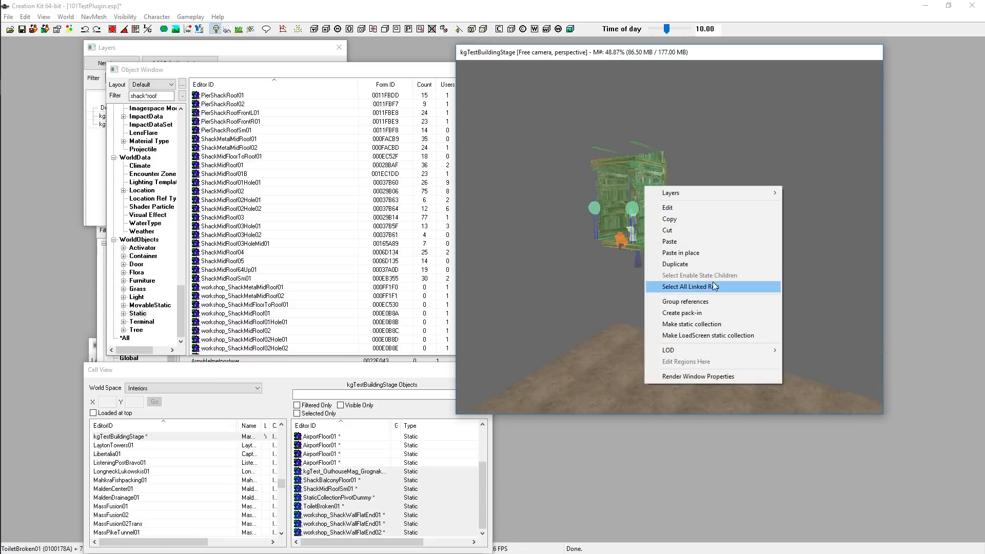
{"action": "left_click", "coordinate": [707, 325]}
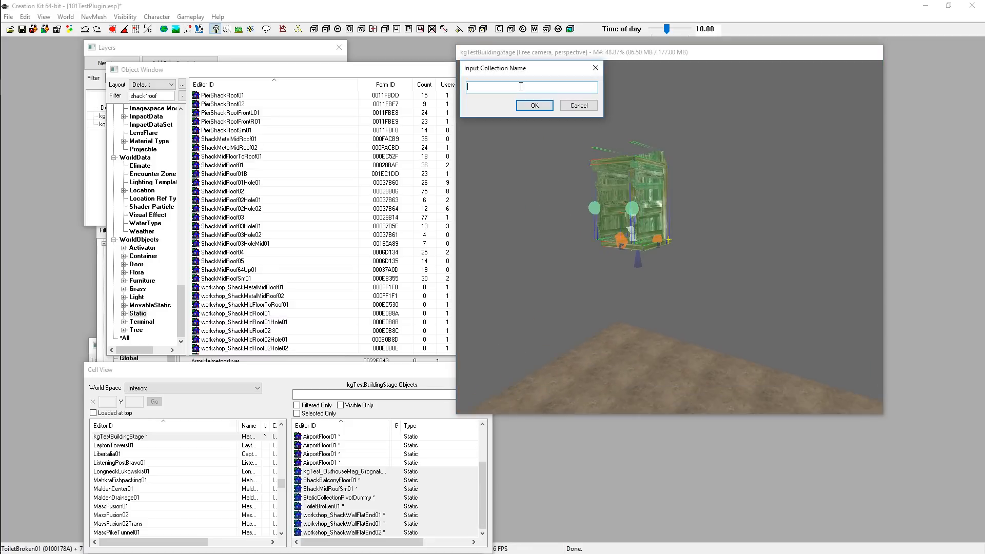
{"action": "type", "text": "kgTest_OuthouseSCOLTES"}
{"action": "key", "text": "Return"}
{"action": "left_click", "coordinate": [539, 107]}
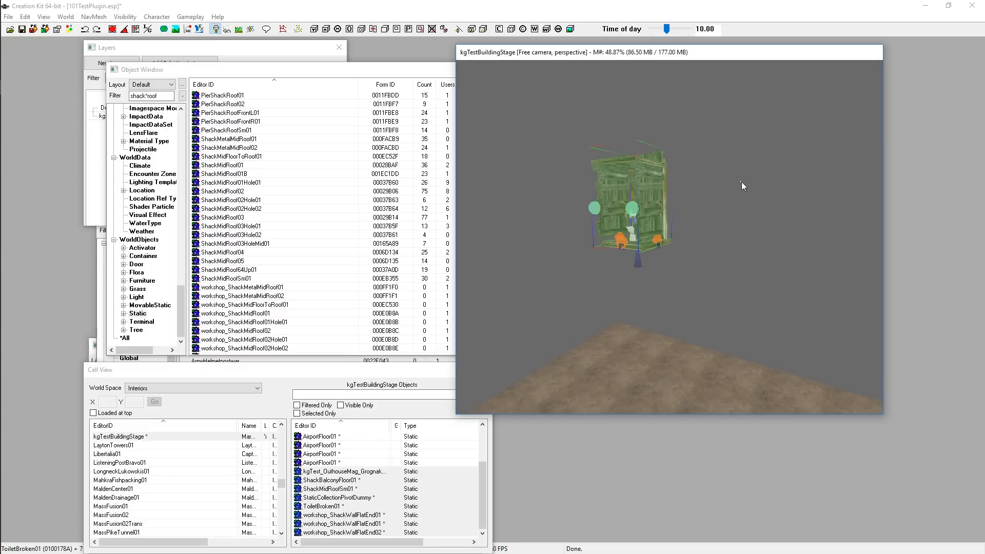
Examine the new outhouse collection's walls to see how the painted material is handled.
{"action": "middle_click_drag", "start_coordinate": [668, 174], "coordinate": [666, 268], "text": "shift"}
{"action": "scroll", "coordinate": [666, 267], "scroll_direction": "up", "scroll_amount": 5}
{"action": "scroll", "coordinate": [666, 268], "scroll_direction": "down", "scroll_amount": 5}
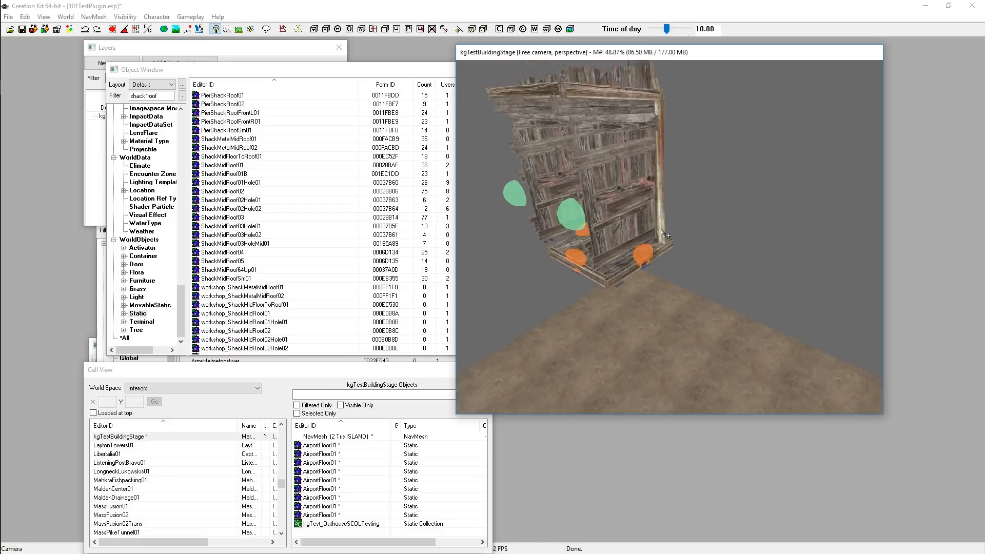
{"action": "left_click", "coordinate": [655, 177]}
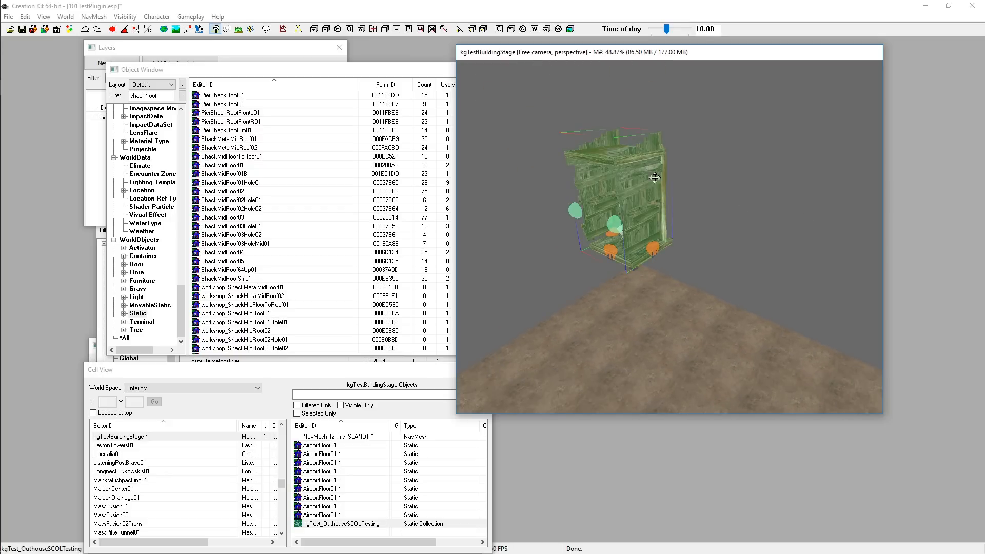
{"action": "left_click", "coordinate": [730, 193]}
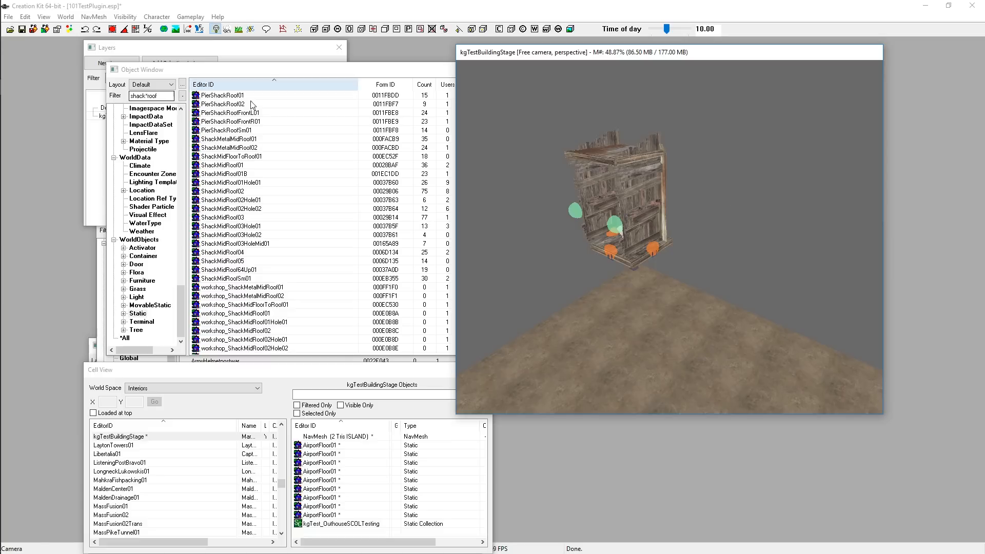
Review the static properties of workshop_ShackMidRoof01 and close them without making changes.
{"action": "left_click", "coordinate": [259, 192]}
{"action": "left_click", "coordinate": [807, 190]}
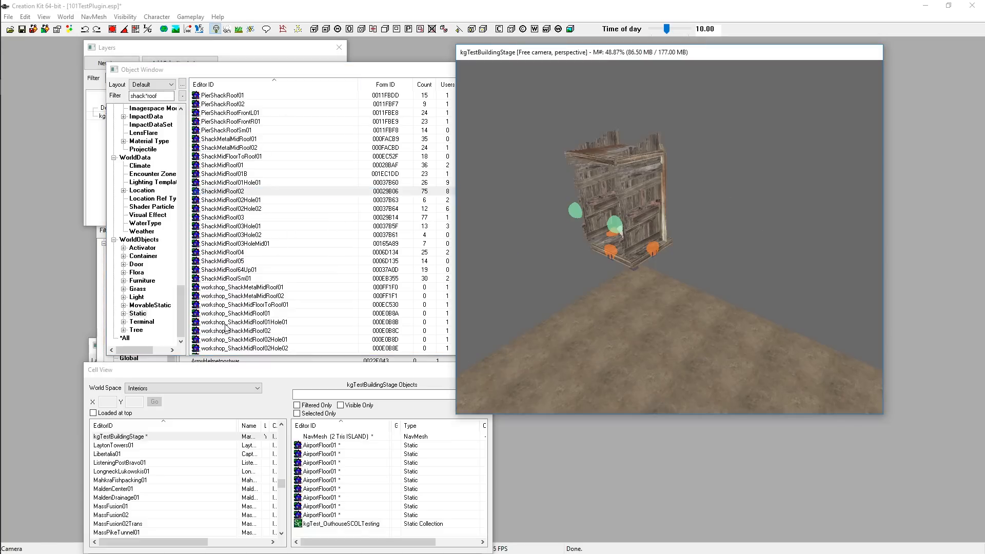
{"action": "left_click", "coordinate": [243, 314]}
{"action": "double_click", "coordinate": [243, 314]}
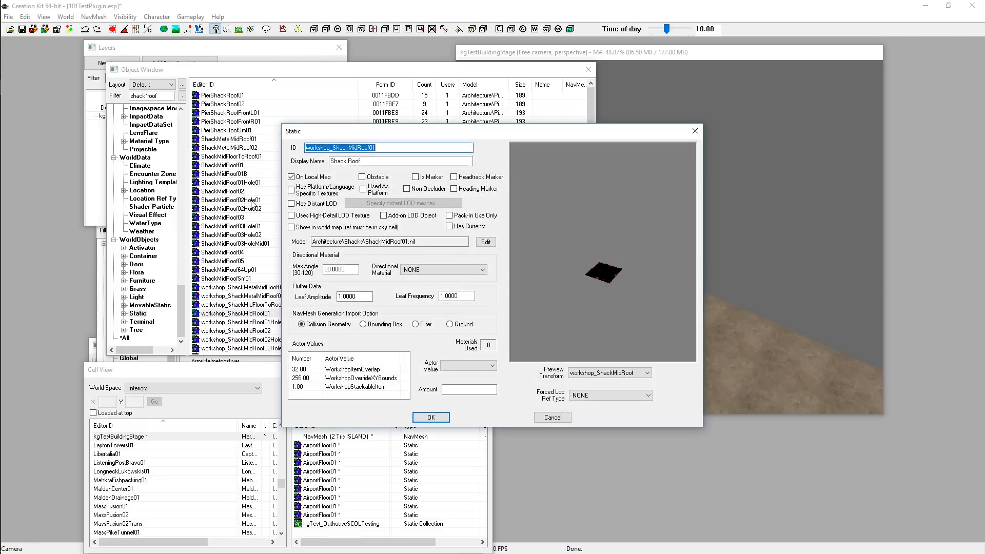
{"action": "left_click", "coordinate": [451, 243]}
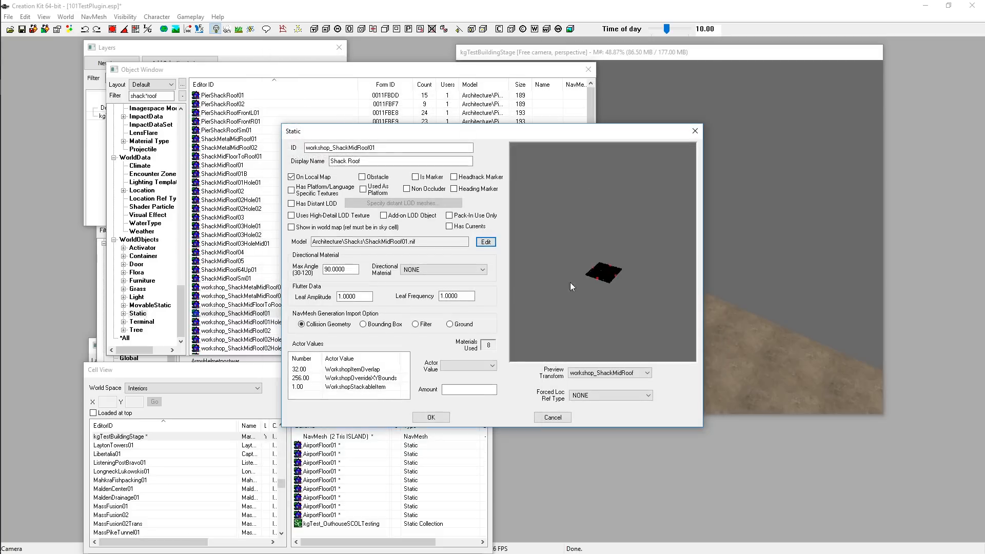
{"action": "left_click", "coordinate": [552, 418]}
{"action": "left_click", "coordinate": [701, 211]}
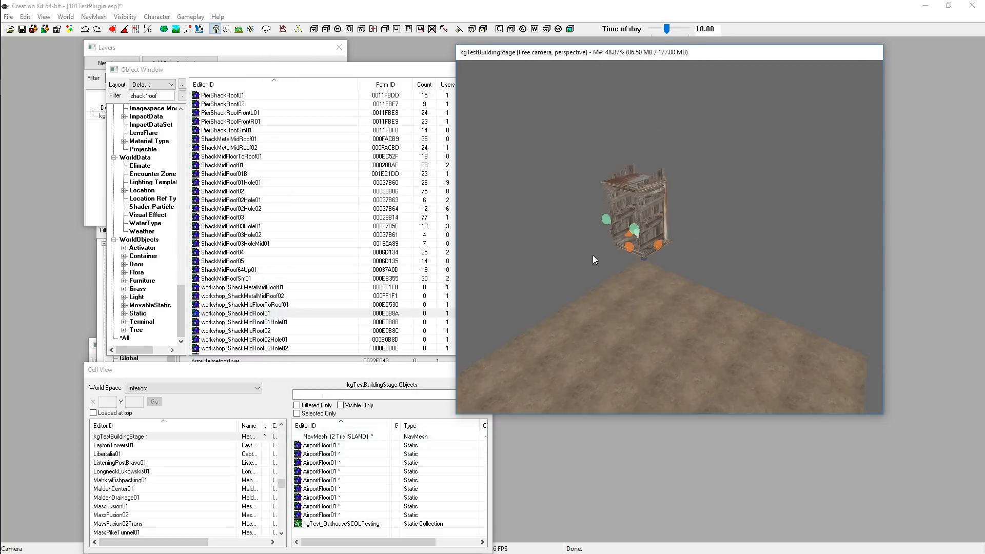
View the outhouse's roof in the scene and check it against the workshop_ShackMidRoof01 properties.
{"action": "middle_click_drag", "start_coordinate": [616, 294], "coordinate": [674, 315], "text": "shift"}
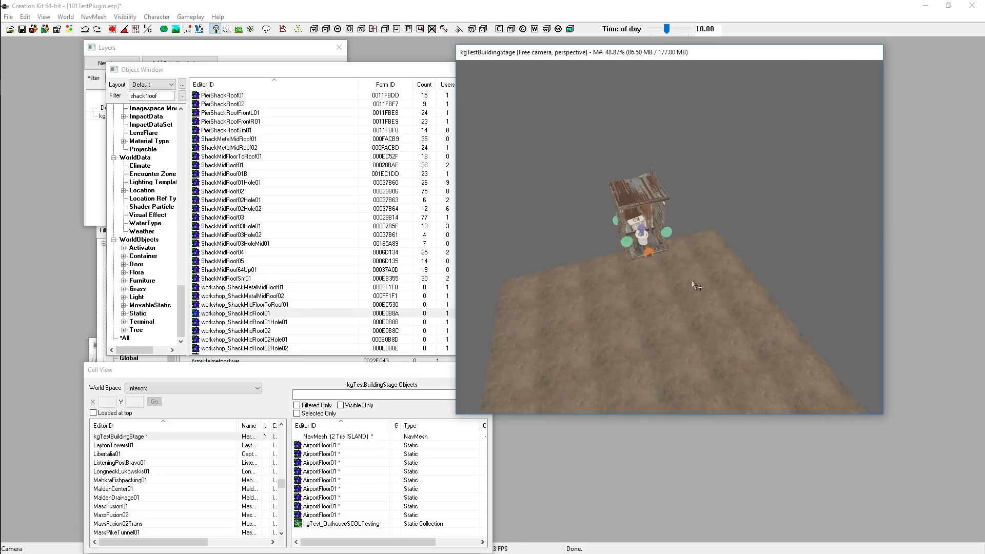
{"action": "left_click", "coordinate": [298, 312]}
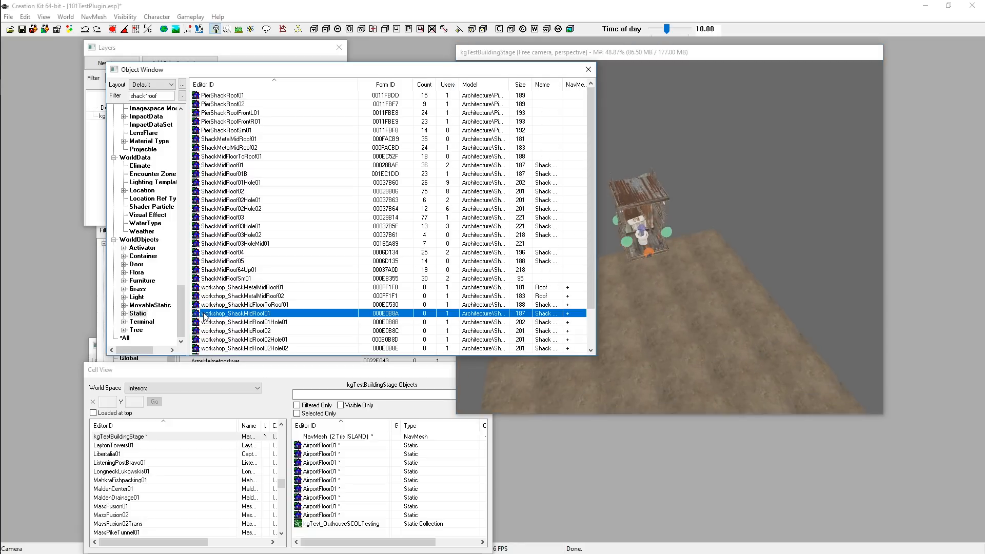
{"action": "left_click", "coordinate": [279, 297]}
{"action": "left_click", "coordinate": [255, 315]}
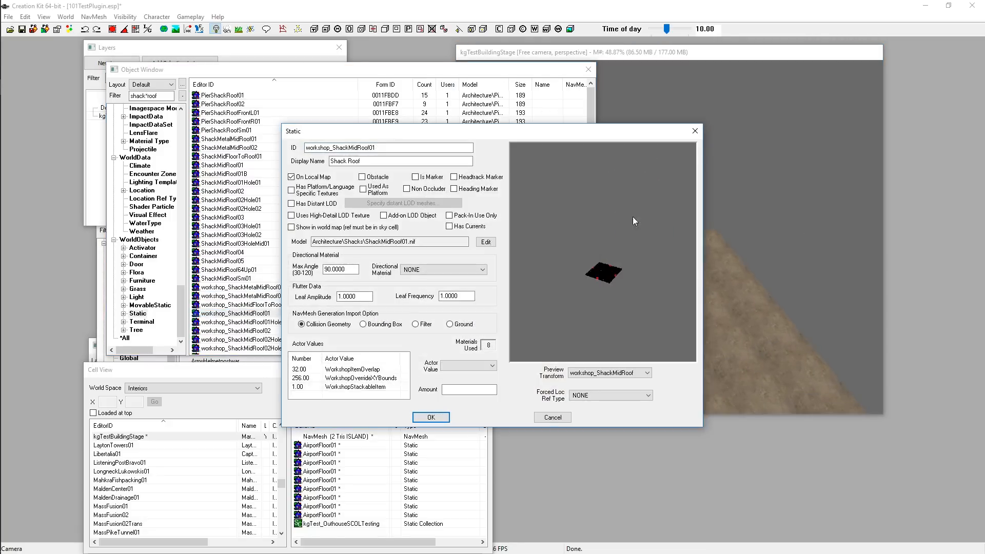
{"action": "key", "text": "Escape"}
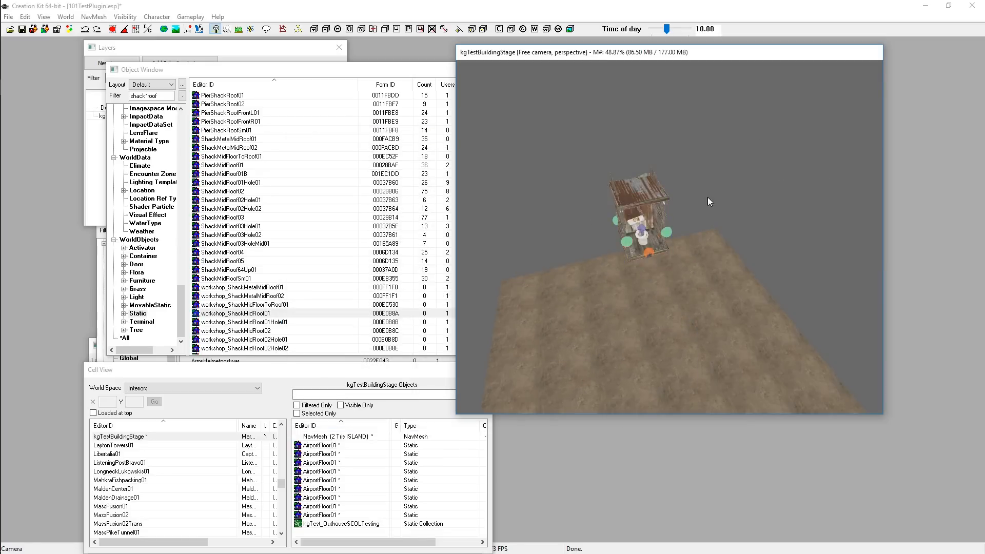
Check which material swaps are valid for the workshop_ShackMidRoof01 model, leaving the swap unset.
{"action": "left_click", "coordinate": [250, 315]}
{"action": "double_click", "coordinate": [250, 314]}
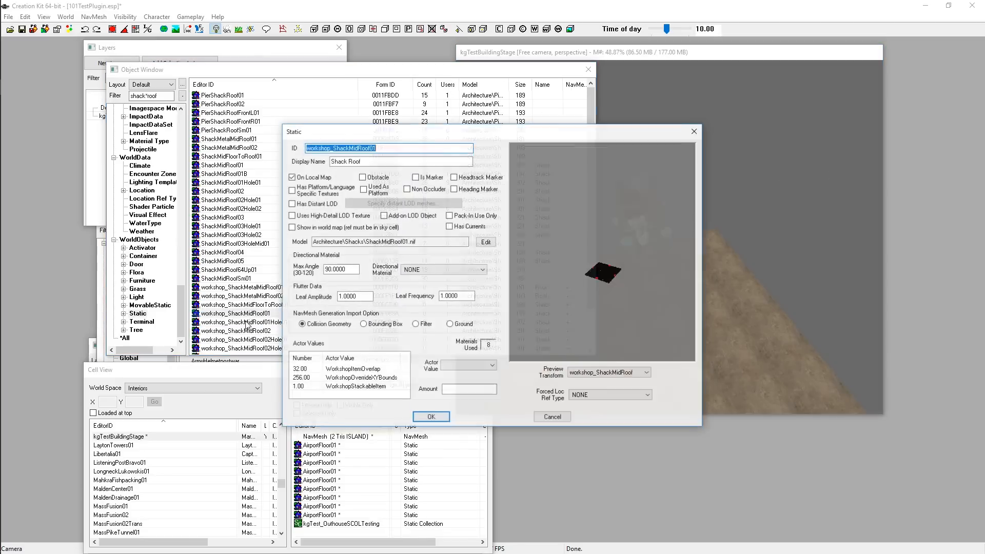
{"action": "left_click", "coordinate": [491, 241]}
{"action": "left_click", "coordinate": [364, 124]}
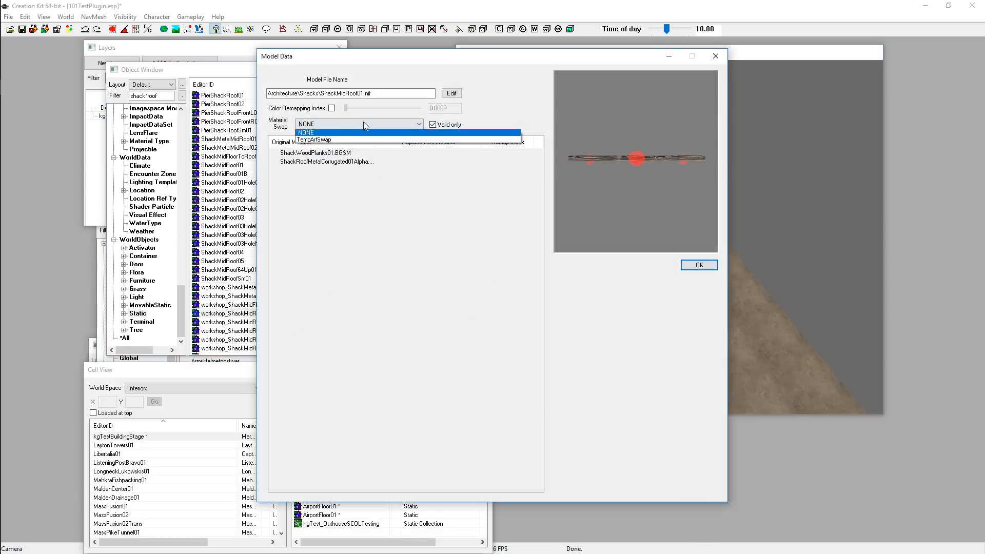
{"action": "left_click", "coordinate": [462, 243]}
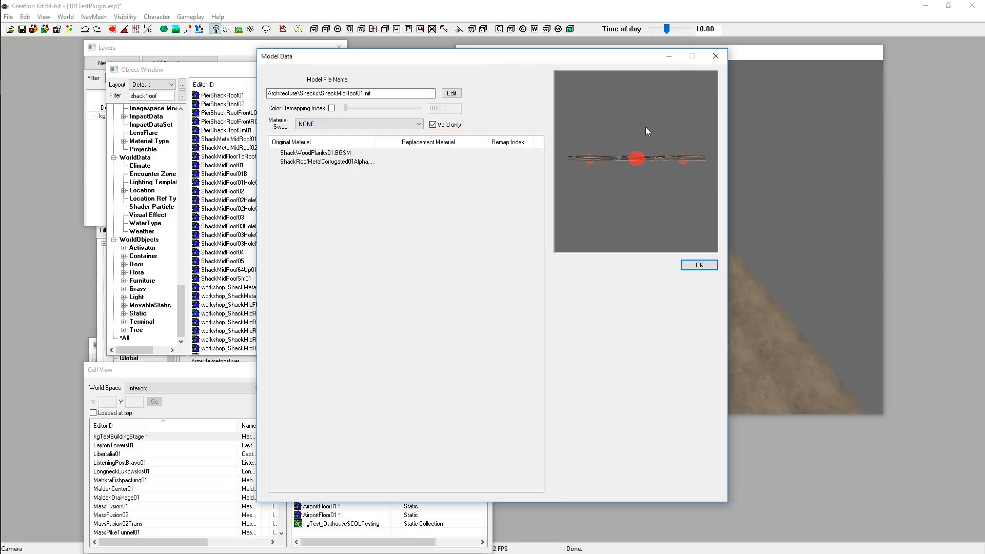
{"action": "left_click", "coordinate": [716, 56]}
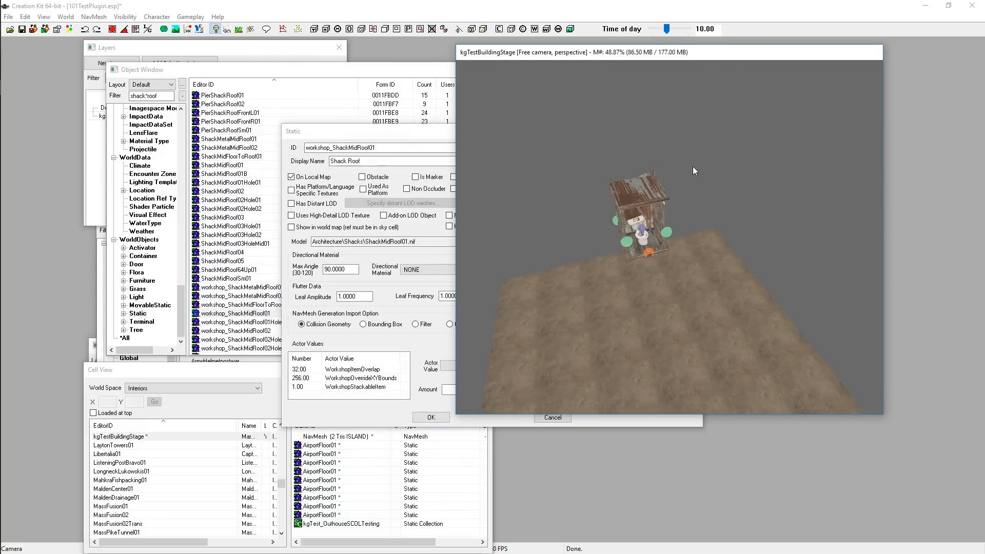
Return to the workshop_ShackMidRoof01 properties and open its model data for editing.
{"action": "left_click", "coordinate": [621, 191]}
{"action": "left_click", "coordinate": [595, 159]}
{"action": "left_click", "coordinate": [391, 138]}
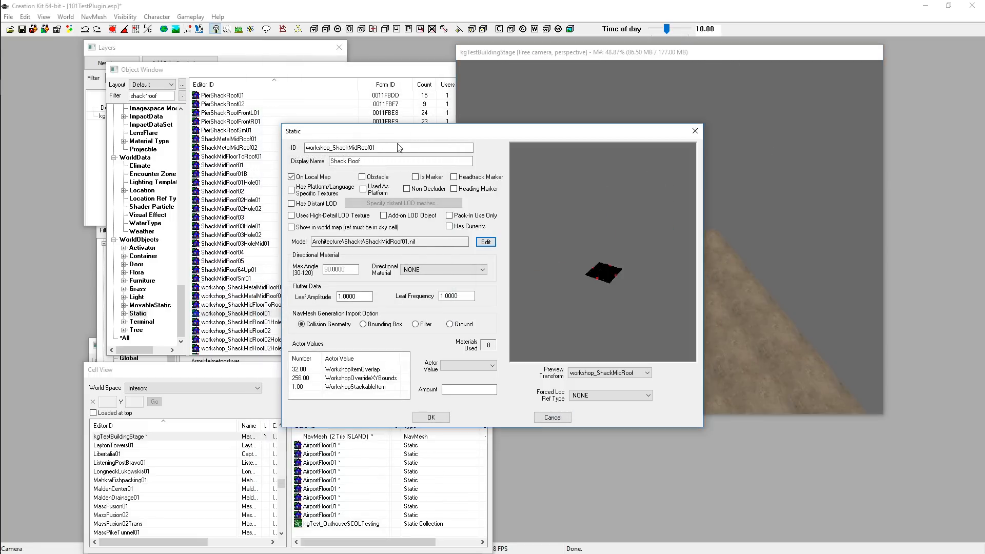
{"action": "left_click", "coordinate": [486, 242]}
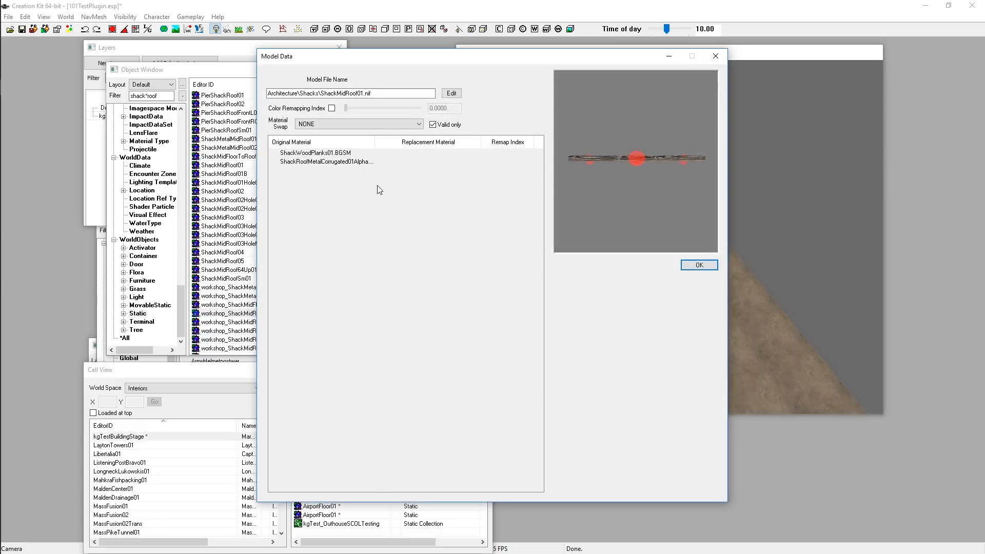
Examine the shack roof model's surfaces in the model data preview from several angles.
{"action": "left_click_drag", "start_coordinate": [634, 172], "coordinate": [645, 149]}
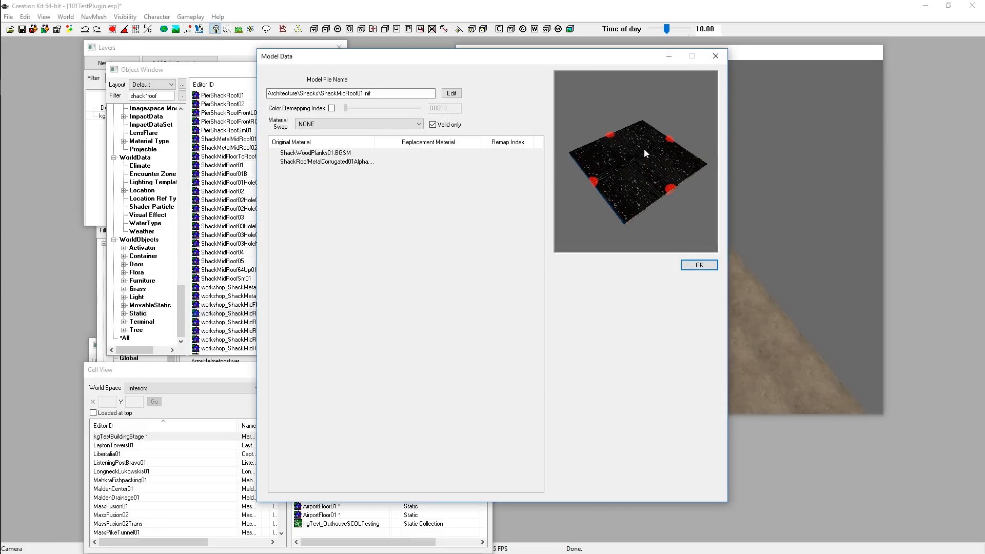
{"action": "scroll", "coordinate": [658, 190], "scroll_direction": "up", "scroll_amount": 5}
{"action": "scroll", "coordinate": [658, 190], "scroll_direction": "down", "scroll_amount": 3}
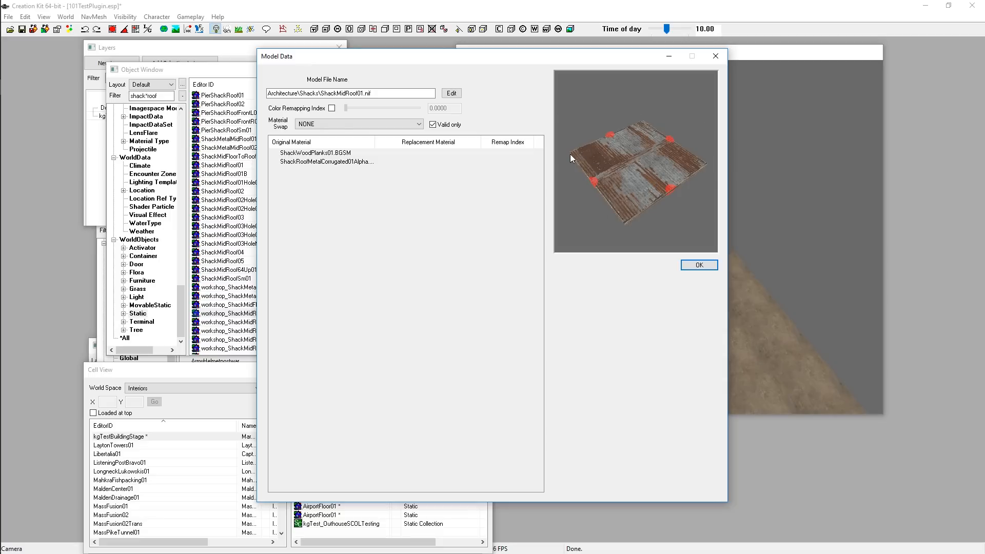
{"action": "left_click_drag", "start_coordinate": [571, 154], "coordinate": [611, 189]}
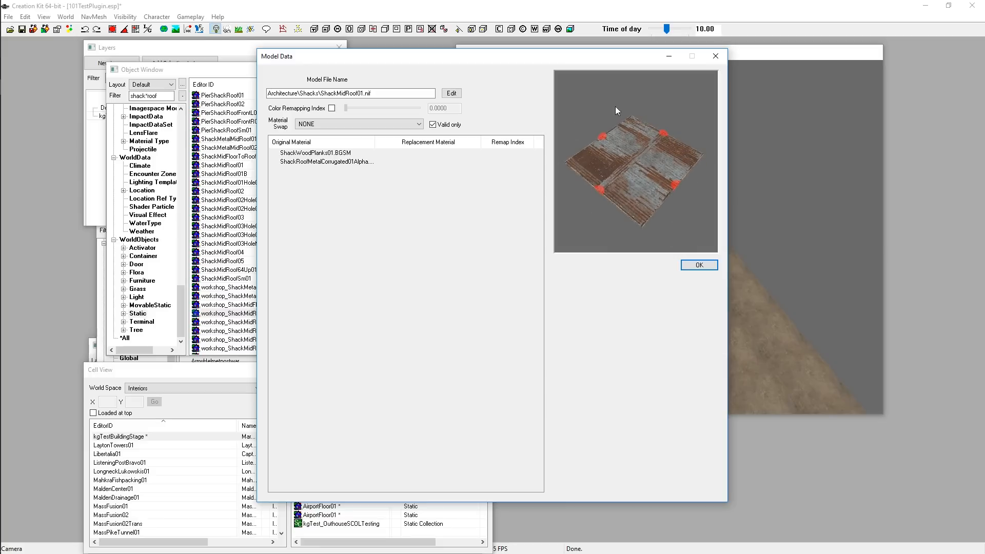
{"action": "left_click_drag", "start_coordinate": [616, 107], "coordinate": [676, 144]}
{"action": "left_click_drag", "start_coordinate": [575, 184], "coordinate": [653, 200]}
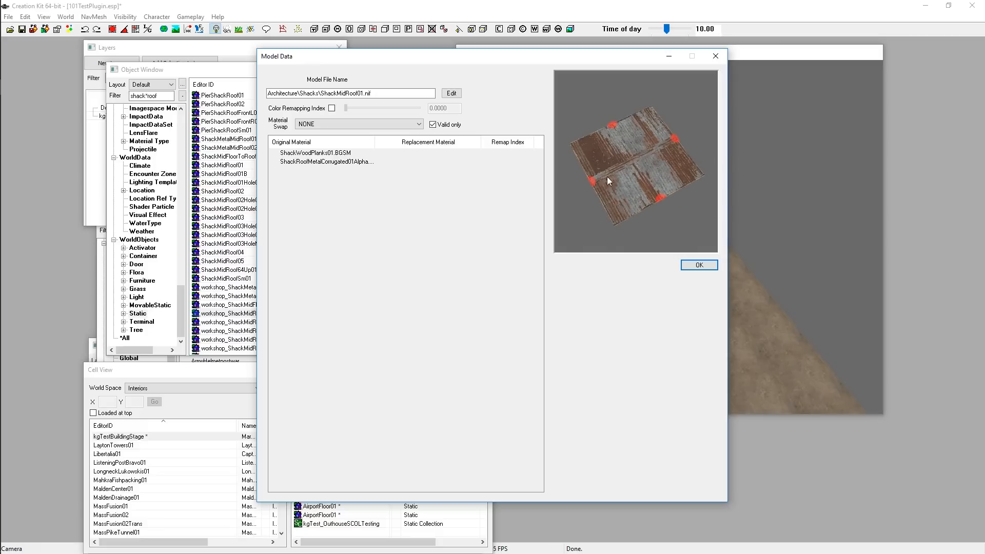
{"action": "left_click_drag", "start_coordinate": [665, 160], "coordinate": [591, 121]}
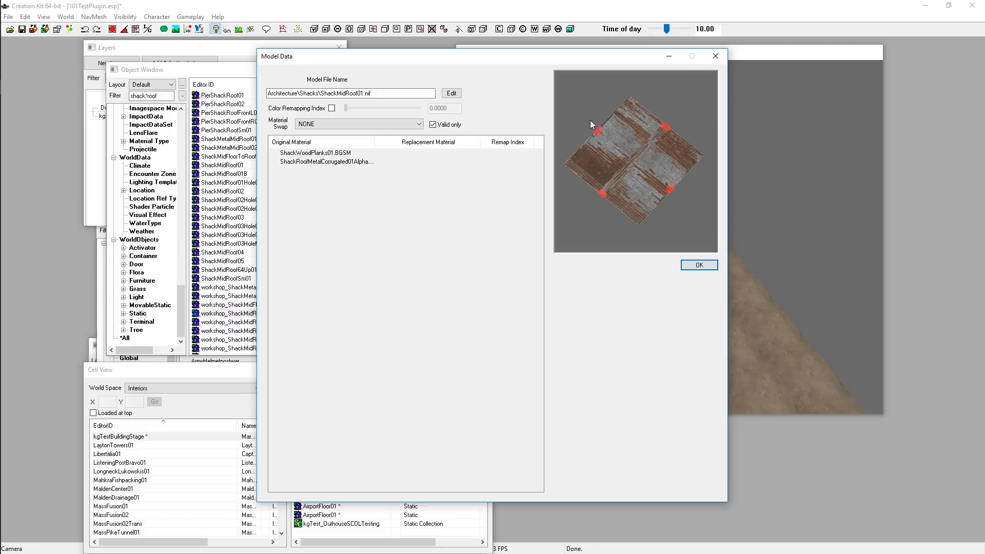
{"action": "mouse_move", "coordinate": [642, 205]}
{"action": "left_mouse_down"}
{"action": "mouse_move", "coordinate": [655, 148]}
{"action": "mouse_move", "coordinate": [640, 189]}
{"action": "left_mouse_up"}
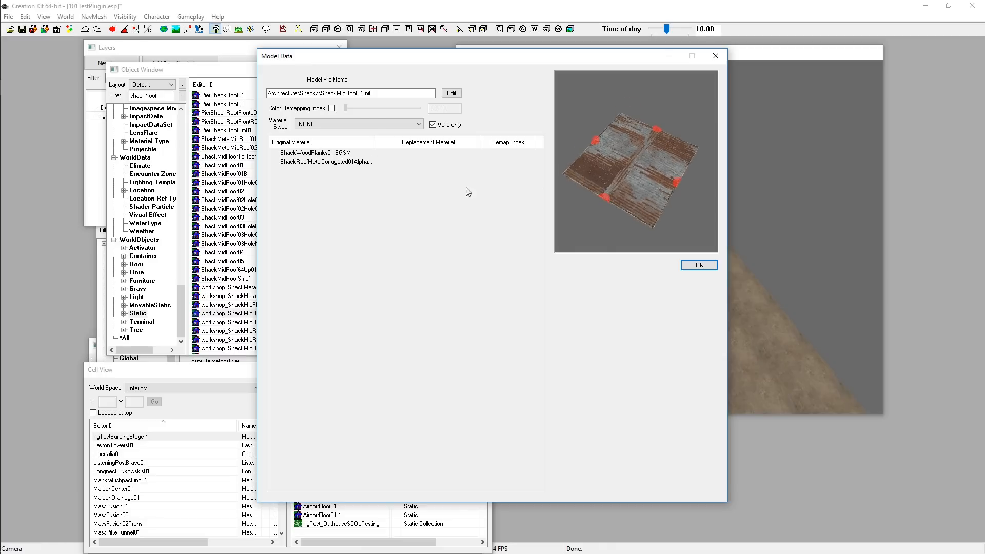
Set the roof model's material swap to Custom Material Swap and widen the Original Material column to show the full names.
{"action": "left_click", "coordinate": [375, 124]}
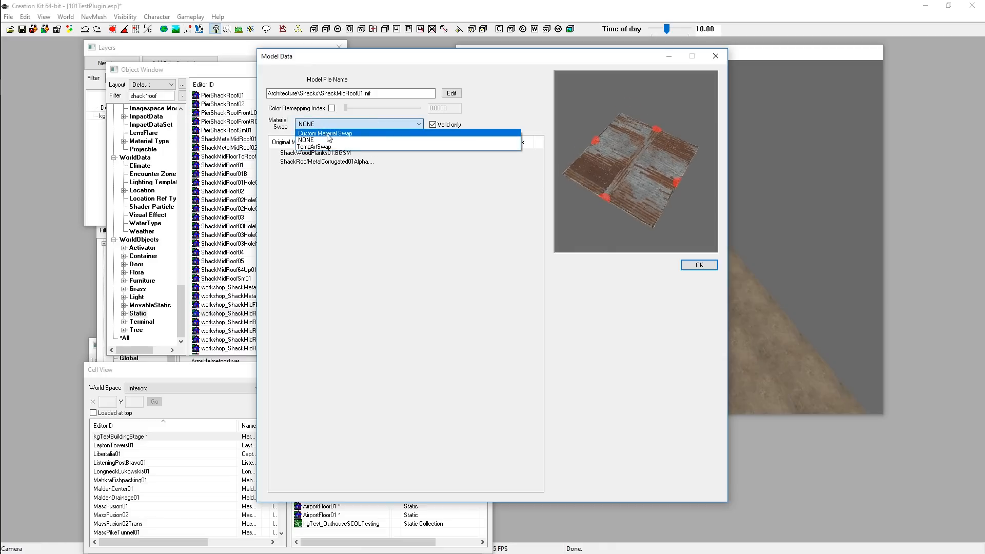
{"action": "left_click", "coordinate": [328, 134]}
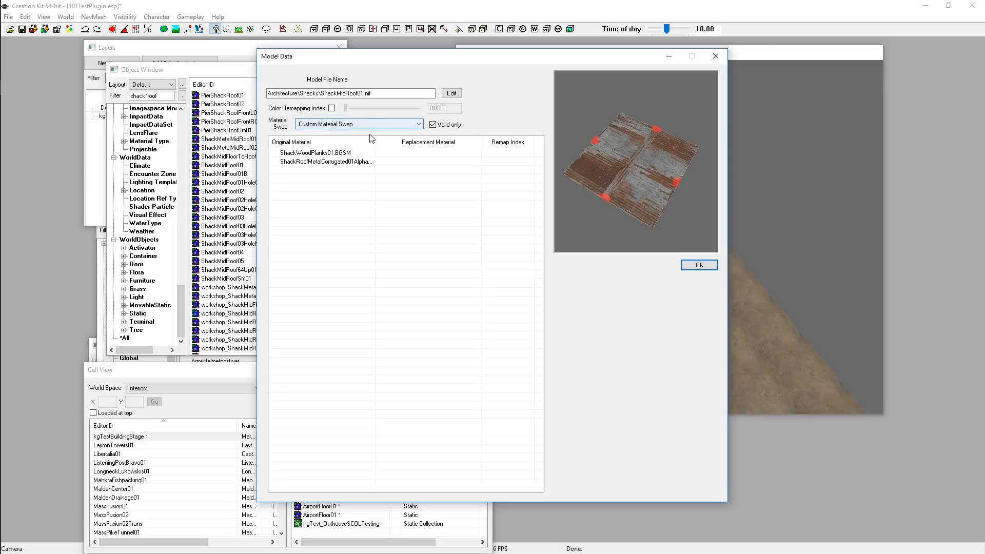
{"action": "left_click_drag", "start_coordinate": [375, 141], "coordinate": [424, 140]}
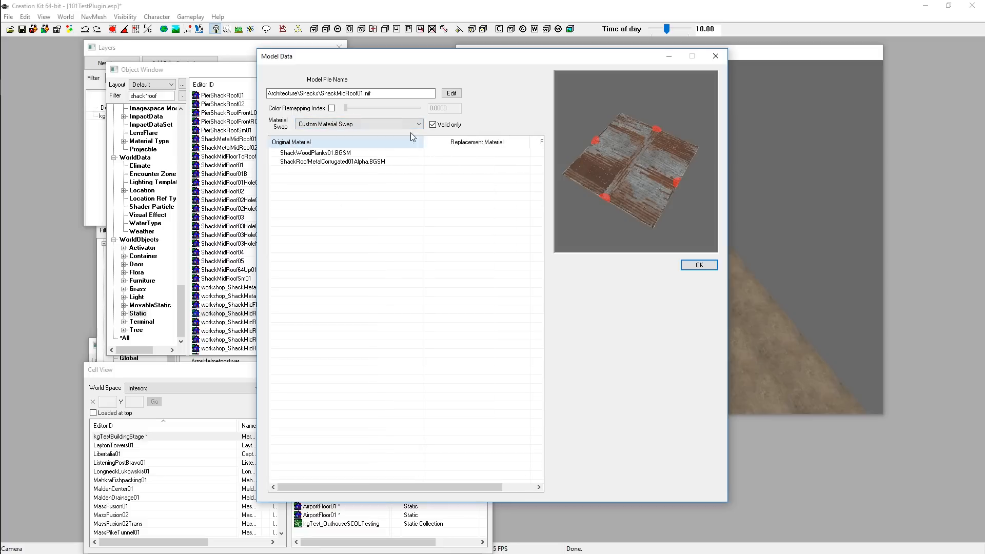
{"action": "left_click", "coordinate": [362, 125]}
{"action": "left_click", "coordinate": [354, 140]}
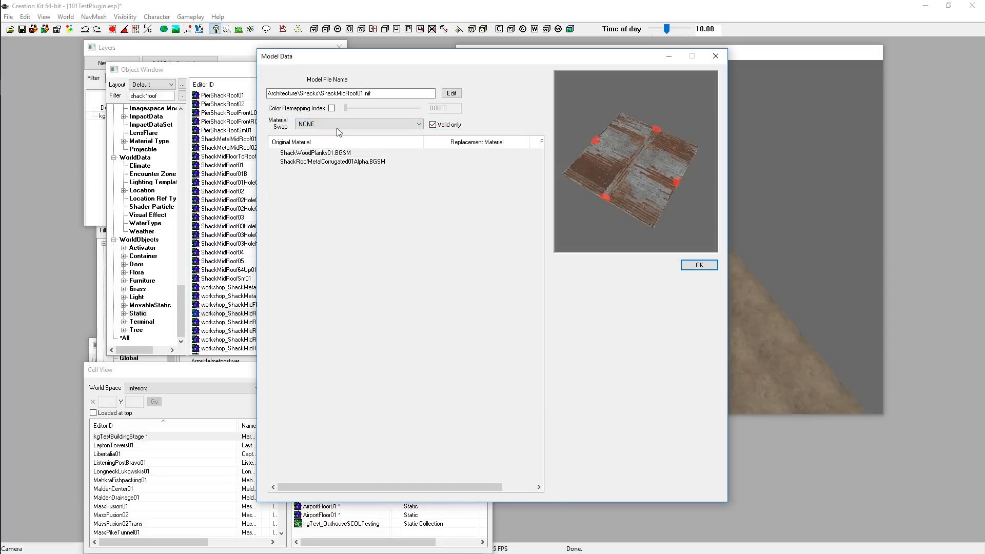
{"action": "left_click", "coordinate": [324, 123]}
{"action": "left_click", "coordinate": [326, 134]}
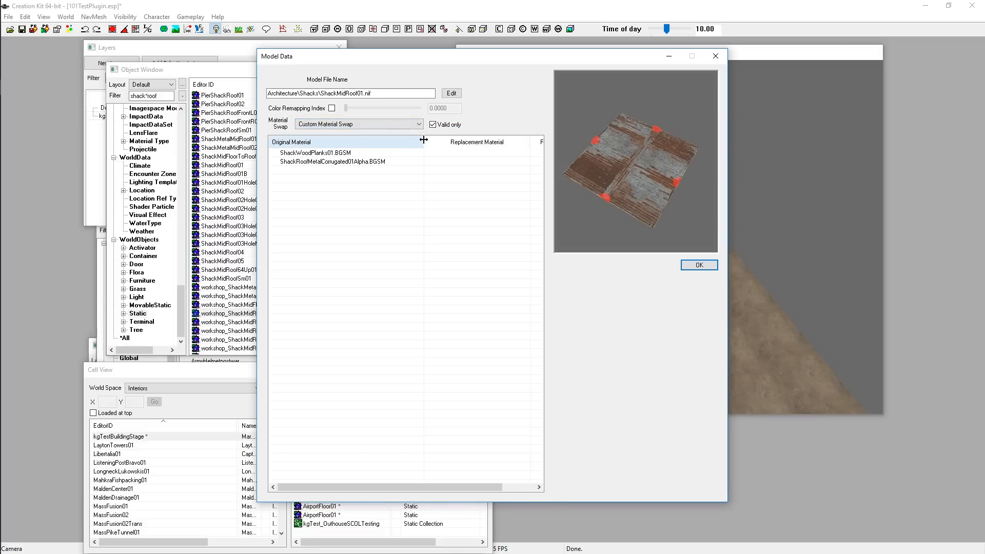
{"action": "left_click_drag", "start_coordinate": [424, 142], "coordinate": [403, 141]}
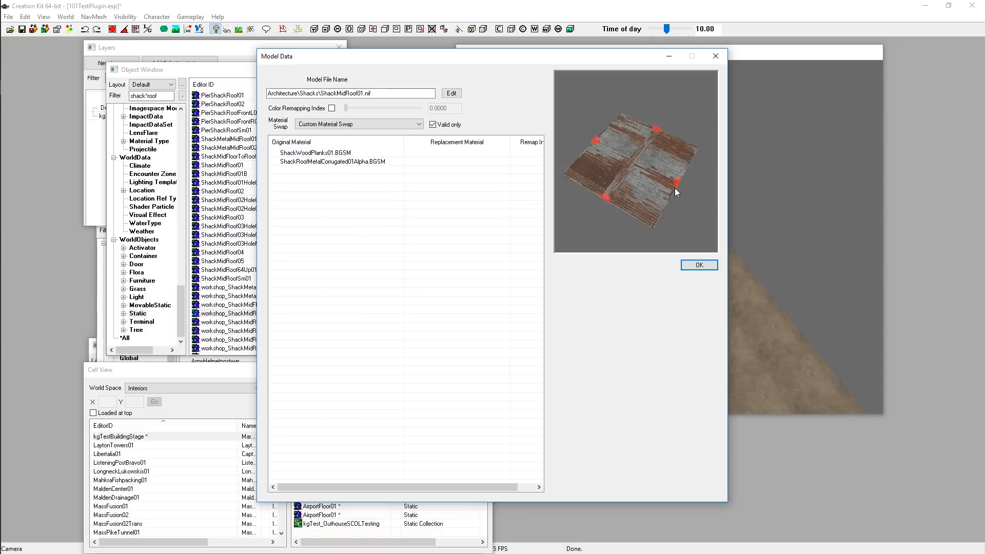
Open the replacement material selection for ShackRoofMetalCorrugated01Alpha.BGSM after viewing the roof preview.
{"action": "left_click_drag", "start_coordinate": [675, 188], "coordinate": [651, 199]}
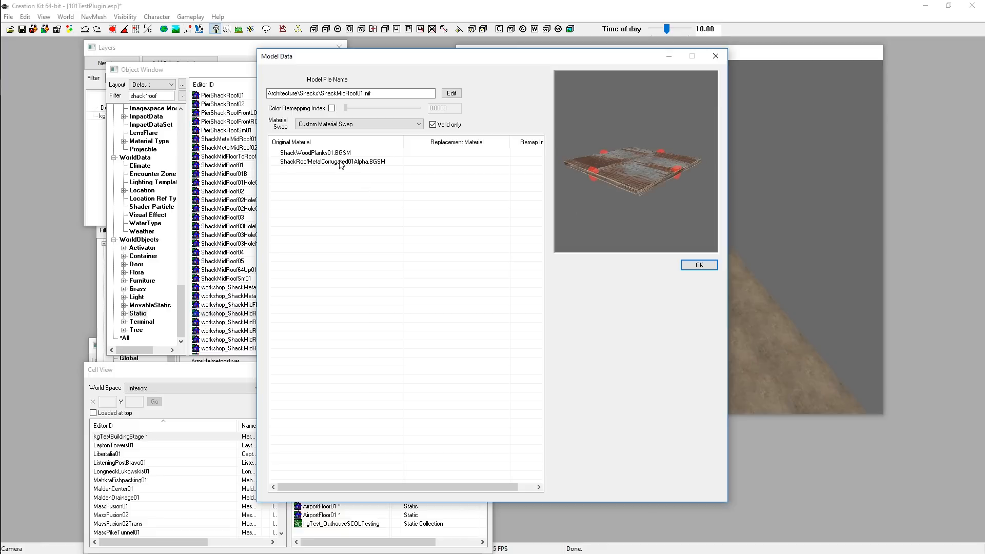
{"action": "left_click_drag", "start_coordinate": [649, 159], "coordinate": [660, 212]}
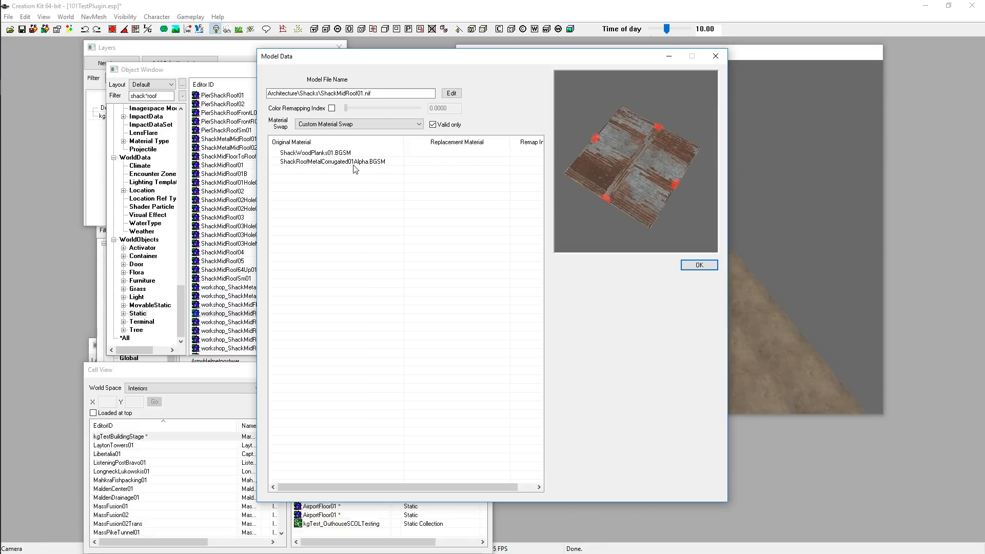
{"action": "left_click", "coordinate": [420, 163]}
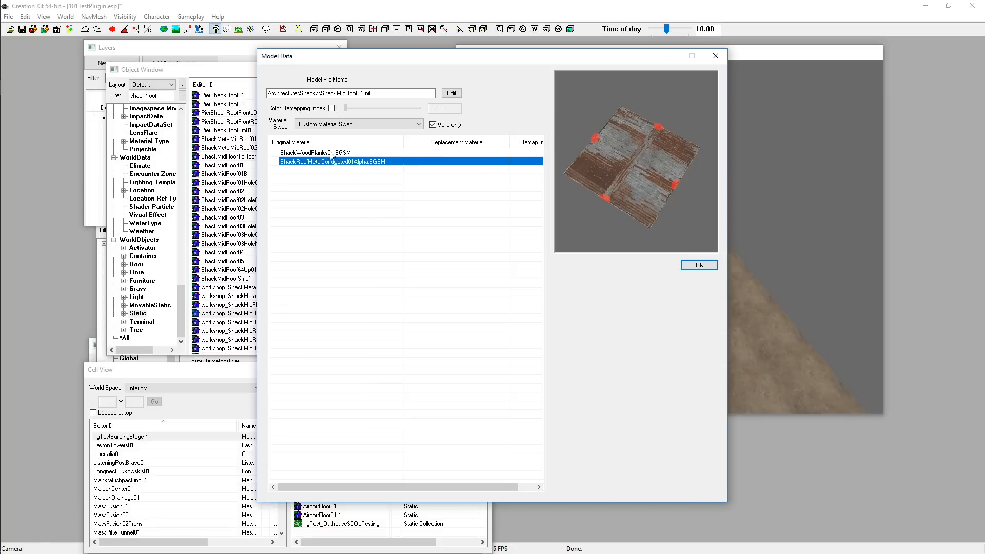
{"action": "double_click", "coordinate": [445, 166]}
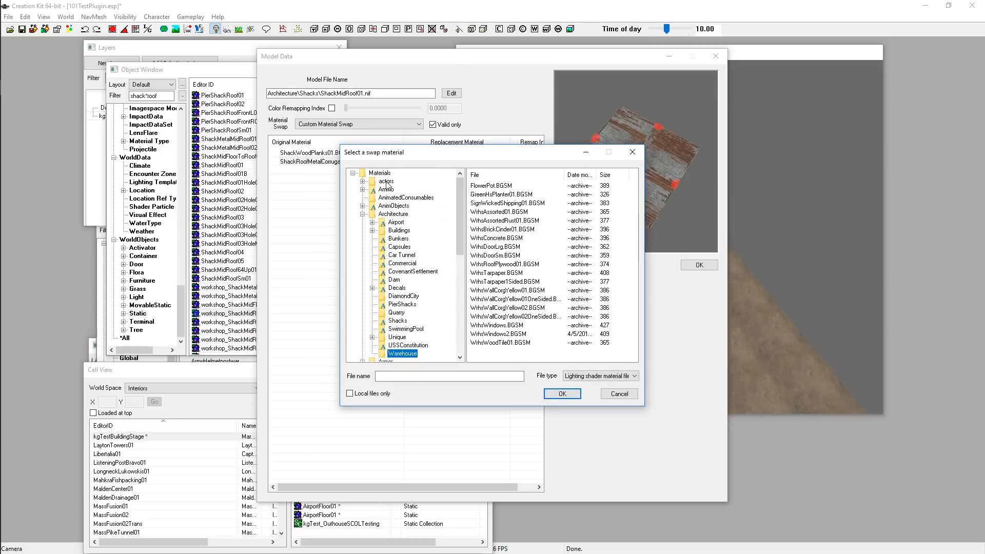
Look through the Materials folder tree and the Architecture subfolders for a replacement roof material.
{"action": "scroll", "coordinate": [366, 186], "scroll_direction": "down", "scroll_amount": 2}
{"action": "scroll", "coordinate": [372, 201], "scroll_direction": "up", "scroll_amount": 2}
{"action": "left_click", "coordinate": [363, 214]}
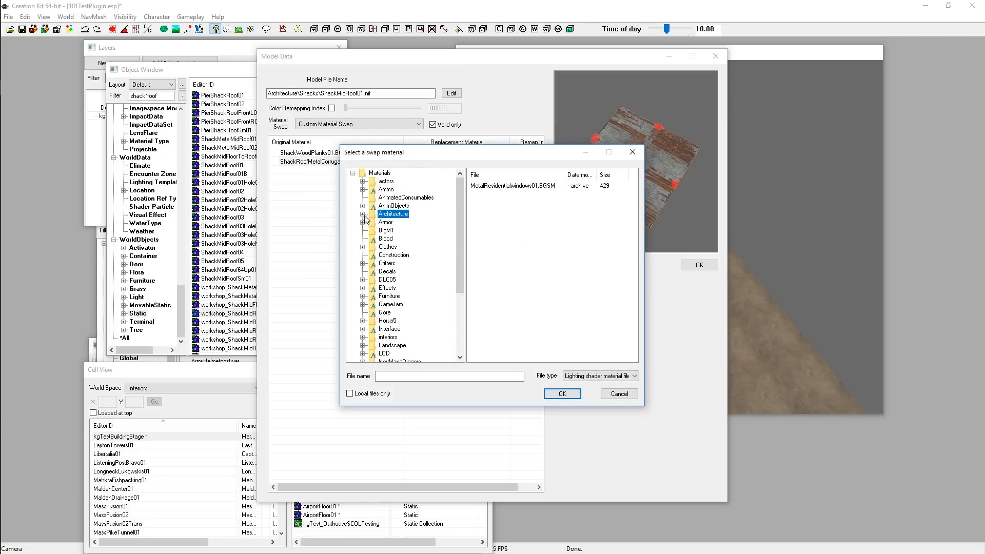
{"action": "scroll", "coordinate": [363, 218], "scroll_direction": "down", "scroll_amount": 4}
{"action": "scroll", "coordinate": [367, 295], "scroll_direction": "up", "scroll_amount": 4}
{"action": "left_click_drag", "start_coordinate": [471, 156], "coordinate": [403, 185]}
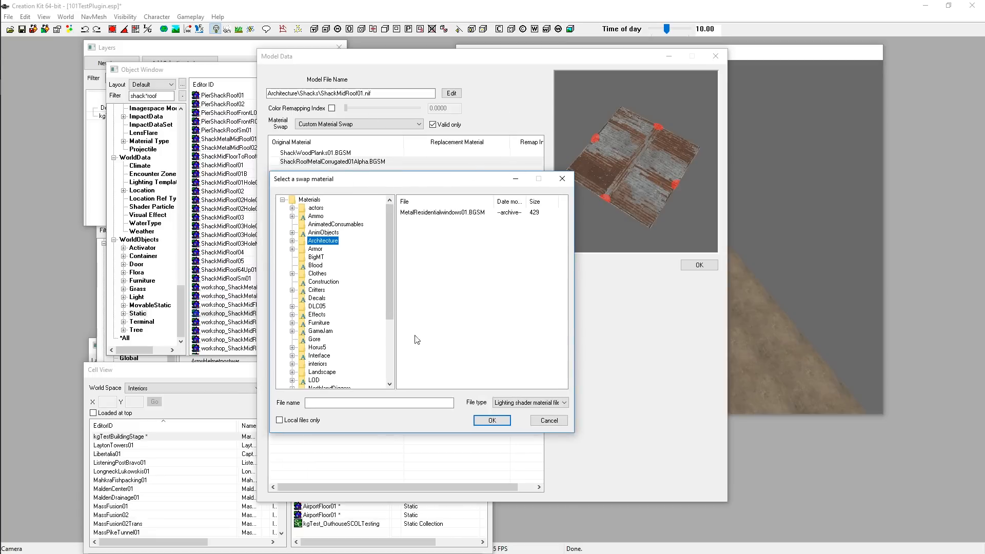
{"action": "left_click", "coordinate": [292, 241]}
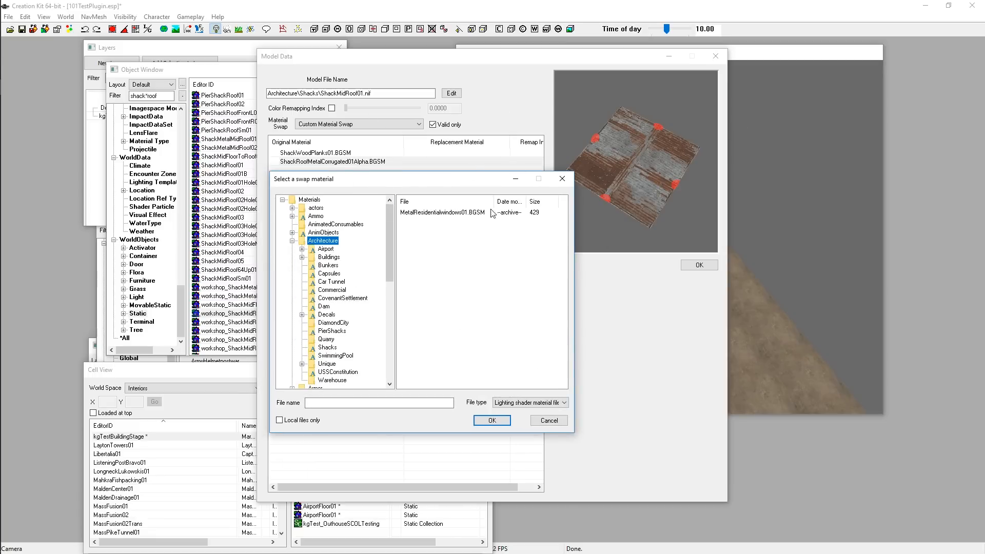
{"action": "scroll", "coordinate": [345, 290], "scroll_direction": "down", "scroll_amount": 5}
{"action": "scroll", "coordinate": [346, 296], "scroll_direction": "up", "scroll_amount": 5}
{"action": "scroll", "coordinate": [315, 272], "scroll_direction": "down", "scroll_amount": 5}
{"action": "scroll", "coordinate": [316, 273], "scroll_direction": "down", "scroll_amount": 4}
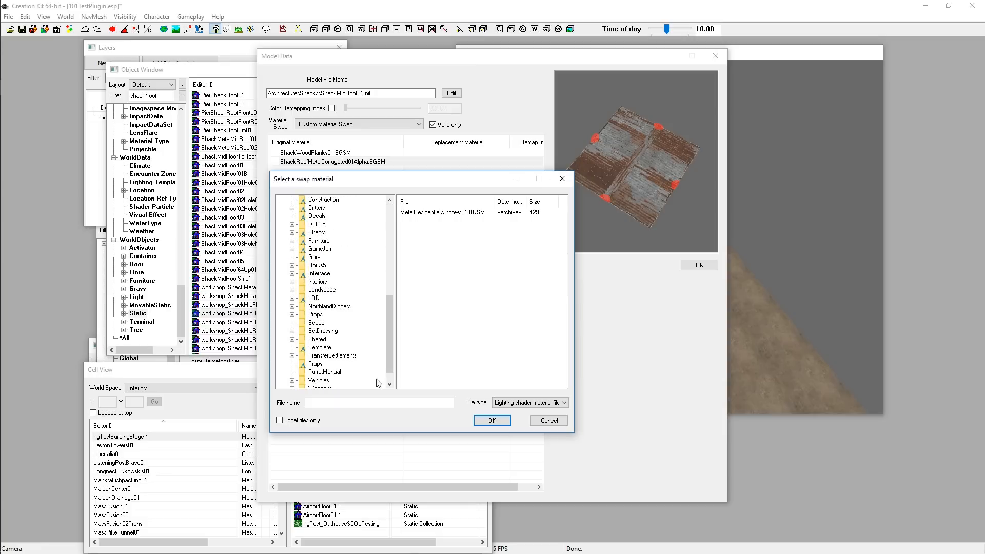
{"action": "scroll", "coordinate": [318, 328], "scroll_direction": "up", "scroll_amount": 9}
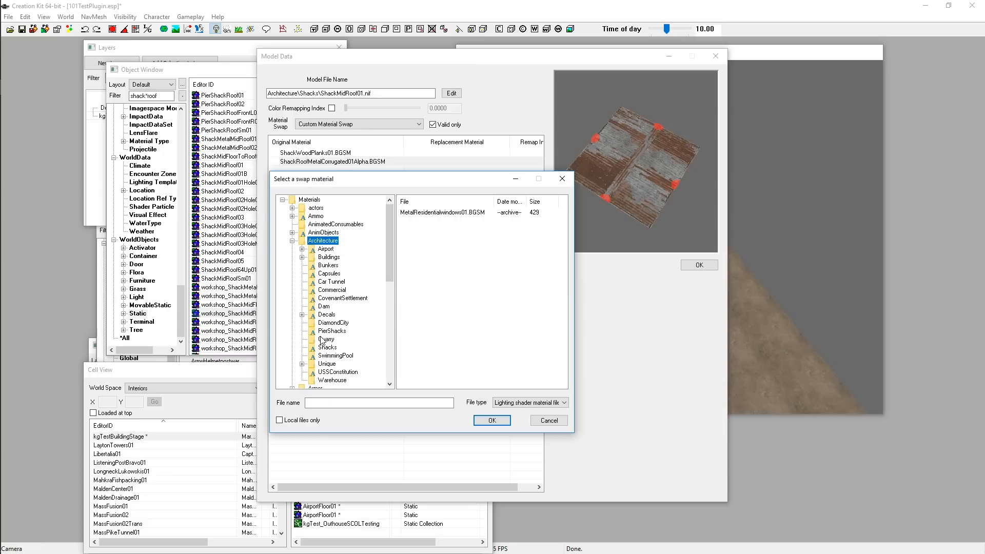
{"action": "scroll", "coordinate": [297, 319], "scroll_direction": "down", "scroll_amount": 2}
{"action": "scroll", "coordinate": [311, 300], "scroll_direction": "up", "scroll_amount": 2}
{"action": "scroll", "coordinate": [317, 290], "scroll_direction": "down", "scroll_amount": 1}
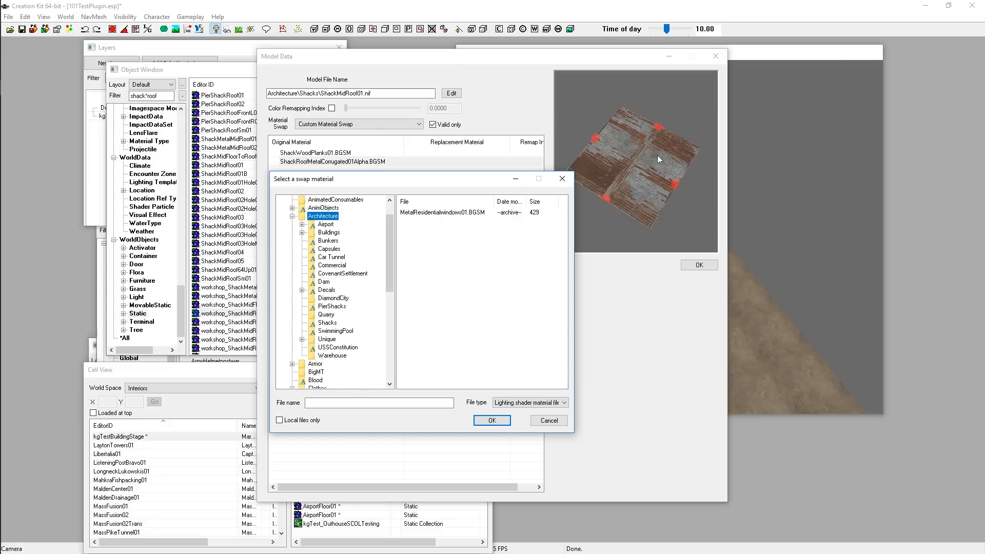
Replace ShackRoofMetalCorrugated01Alpha.BGSM with WrhsWallCorgYellow01.BGSM from the Architecture Warehouse folder, check the roof preview, and accept the model data.
{"action": "left_click", "coordinate": [329, 357]}
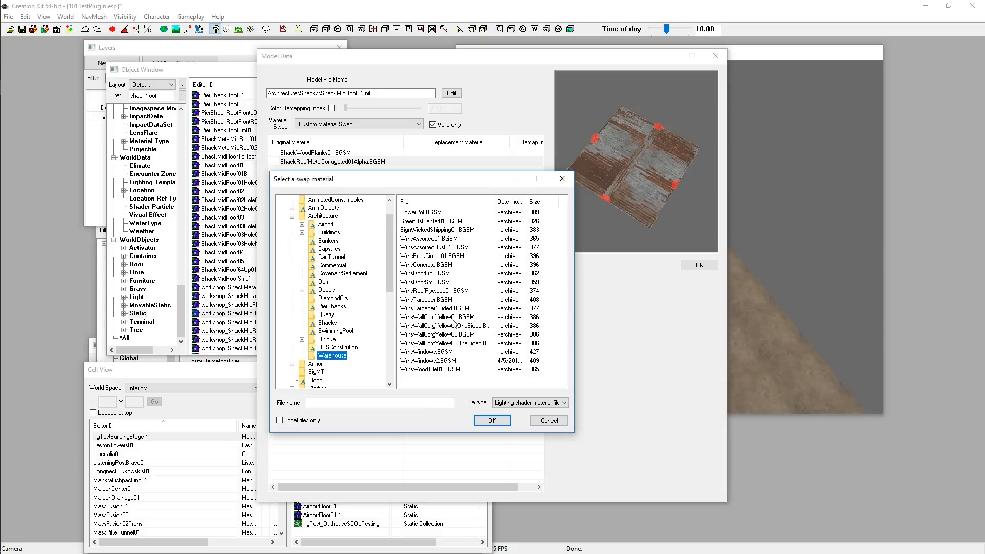
{"action": "left_click", "coordinate": [427, 318]}
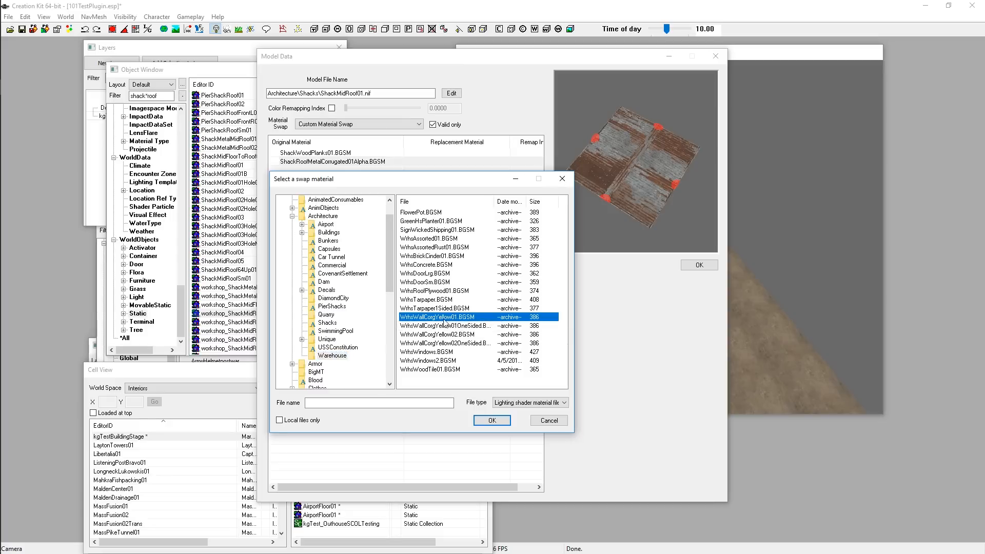
{"action": "double_click", "coordinate": [453, 318]}
{"action": "left_click_drag", "start_coordinate": [632, 162], "coordinate": [683, 145]}
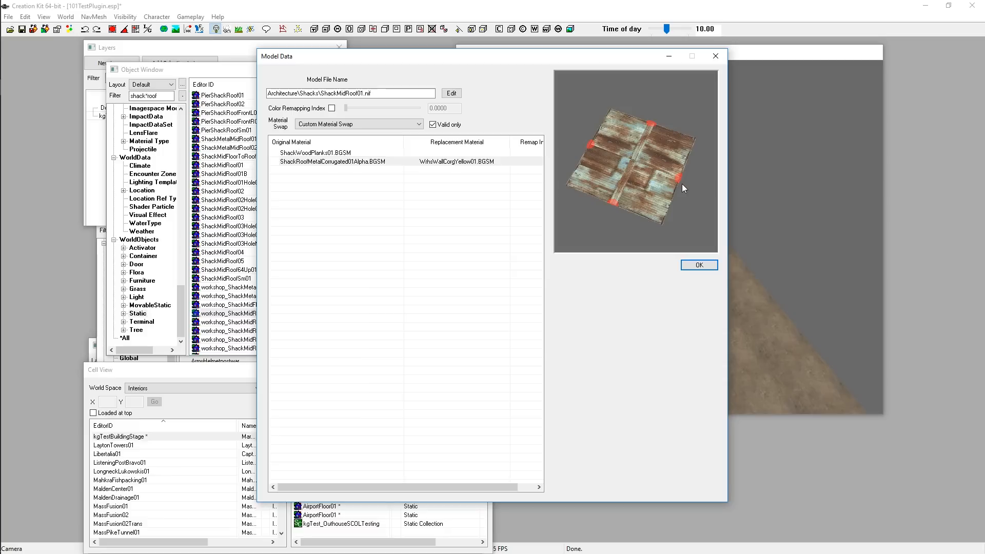
{"action": "left_click_drag", "start_coordinate": [682, 184], "coordinate": [642, 146]}
{"action": "mouse_move", "coordinate": [648, 183]}
{"action": "left_mouse_down"}
{"action": "mouse_move", "coordinate": [632, 199]}
{"action": "mouse_move", "coordinate": [687, 189]}
{"action": "mouse_move", "coordinate": [639, 199]}
{"action": "mouse_move", "coordinate": [671, 203]}
{"action": "mouse_move", "coordinate": [647, 144]}
{"action": "mouse_move", "coordinate": [644, 187]}
{"action": "mouse_move", "coordinate": [639, 123]}
{"action": "mouse_move", "coordinate": [653, 162]}
{"action": "mouse_move", "coordinate": [641, 199]}
{"action": "mouse_move", "coordinate": [642, 167]}
{"action": "left_mouse_up"}
{"action": "left_click", "coordinate": [698, 265]}
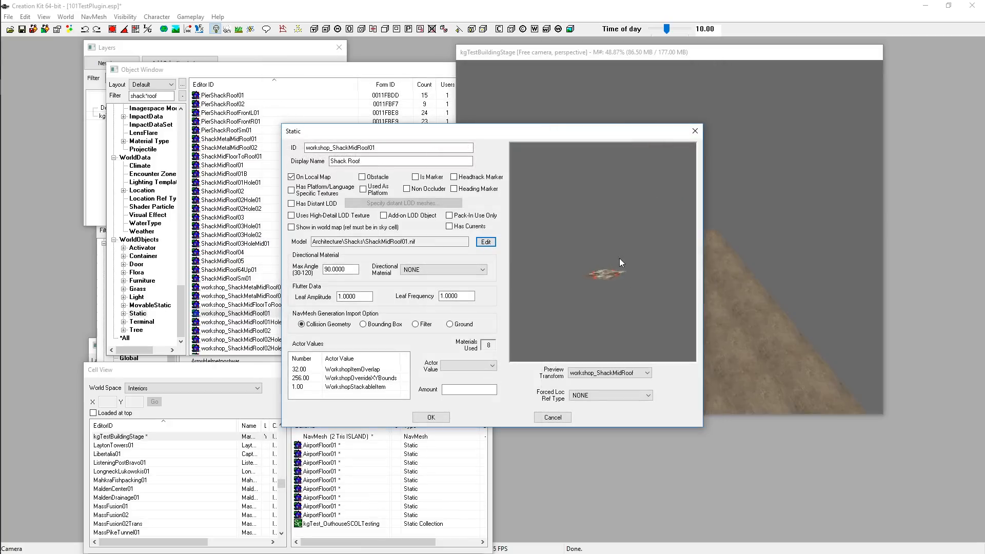
Change the roof's ID to kgTest_workshop_ShackMidRoof01_WrhsKit and save it as a new static form.
{"action": "left_click", "coordinate": [307, 147]}
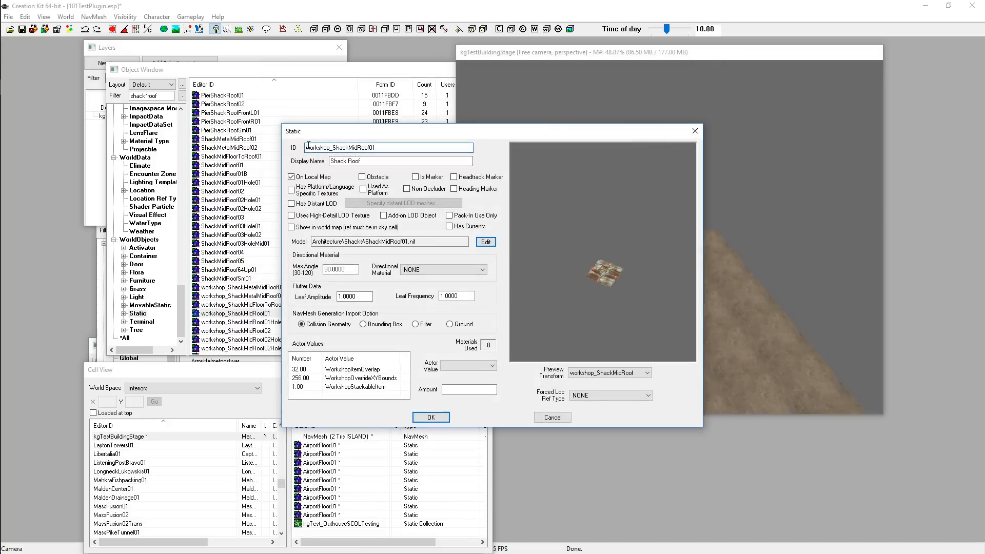
{"action": "type", "text": "kgTest_"}
{"action": "left_click", "coordinate": [432, 418]}
{"action": "left_click", "coordinate": [510, 327]}
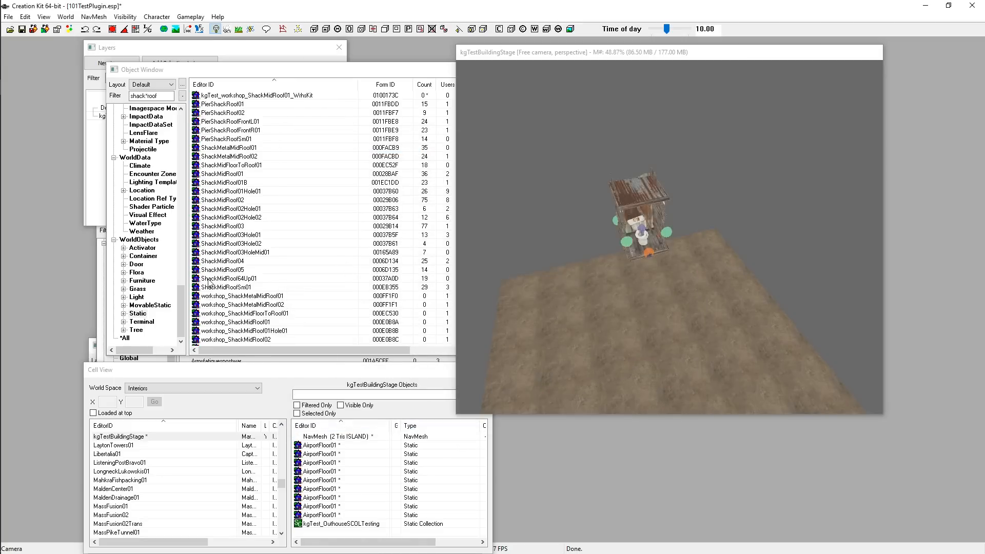
Open the kgTest_workshop_ShackMidRoof01_WrhsKit static, examine its swapped material in the preview from several angles, and close it without changes.
{"action": "left_click", "coordinate": [232, 96]}
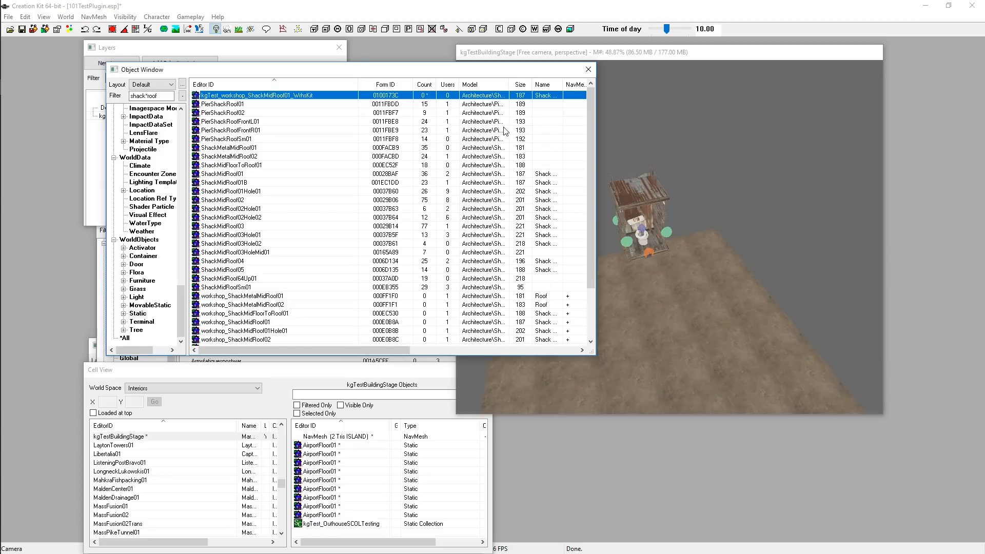
{"action": "key", "text": "Return"}
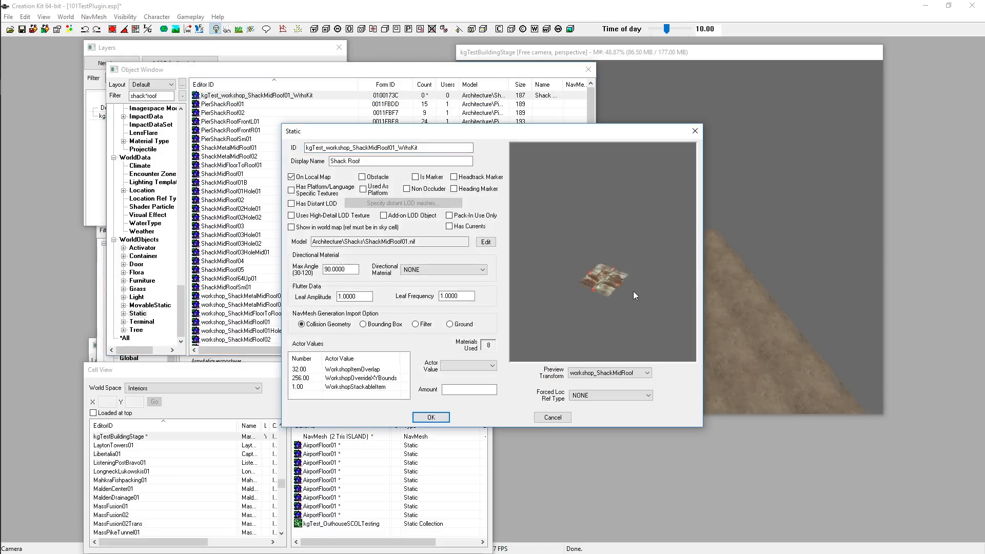
{"action": "left_click_drag", "start_coordinate": [639, 285], "coordinate": [621, 255]}
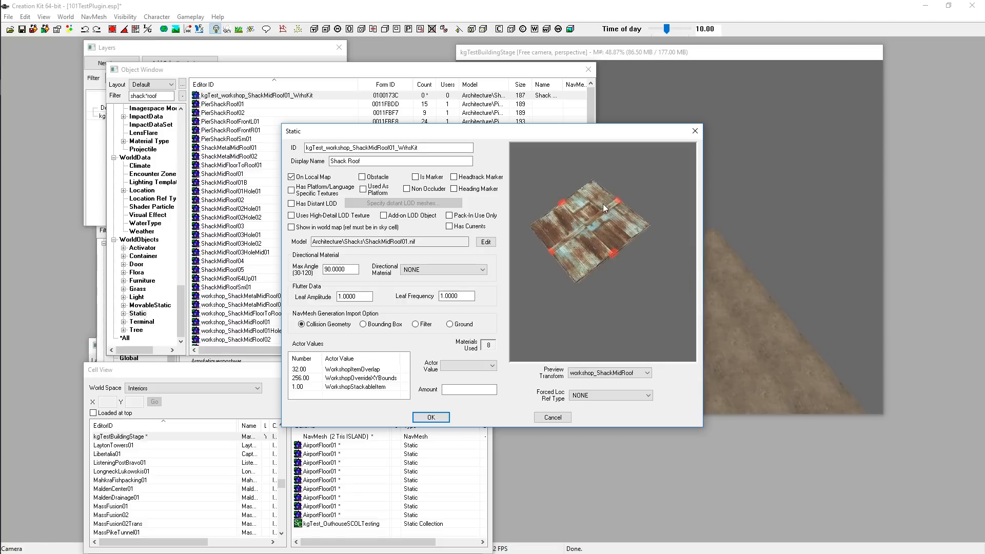
{"action": "left_click_drag", "start_coordinate": [602, 202], "coordinate": [577, 229]}
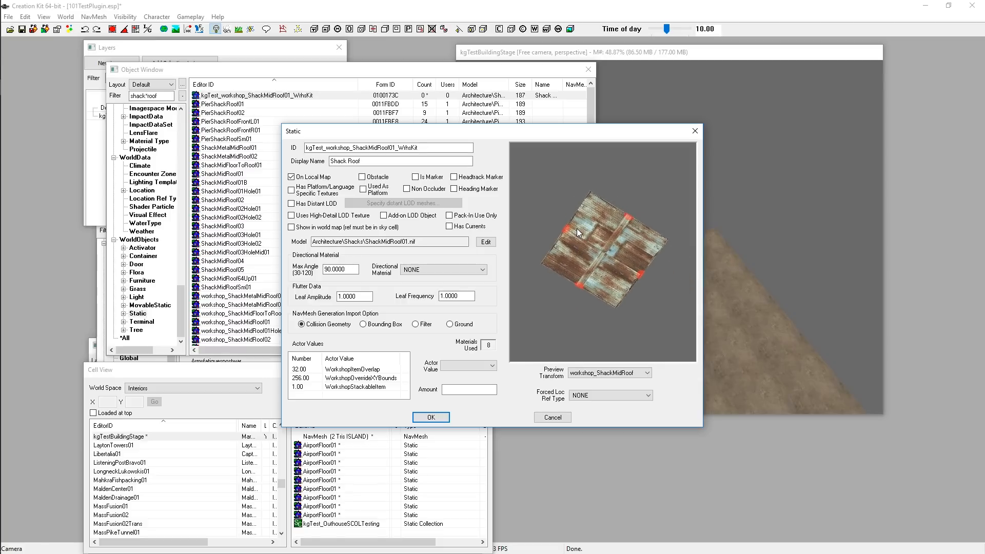
{"action": "scroll", "coordinate": [640, 247], "scroll_direction": "down", "scroll_amount": 3}
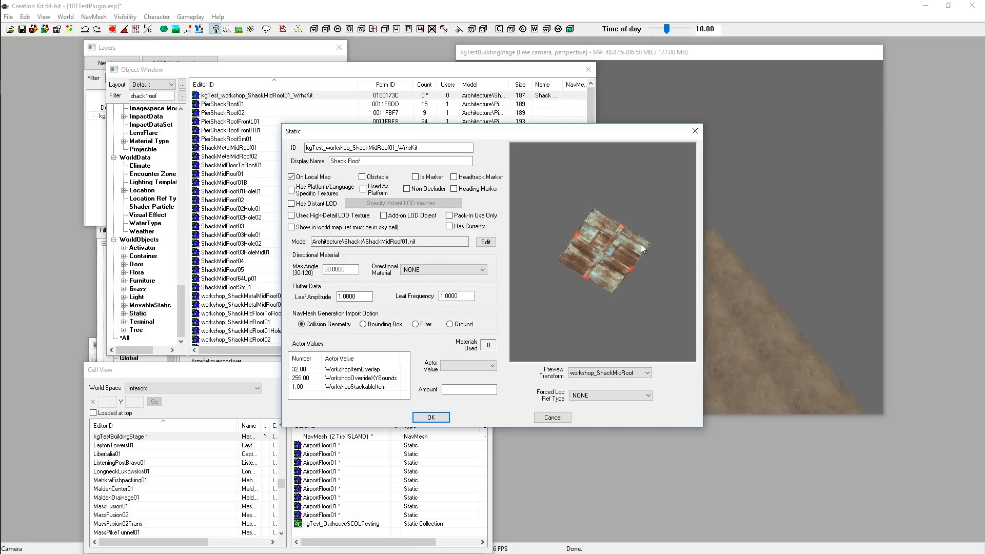
{"action": "mouse_move", "coordinate": [641, 245]}
{"action": "left_mouse_down"}
{"action": "mouse_move", "coordinate": [626, 247]}
{"action": "mouse_move", "coordinate": [610, 207]}
{"action": "mouse_move", "coordinate": [631, 258]}
{"action": "left_mouse_up"}
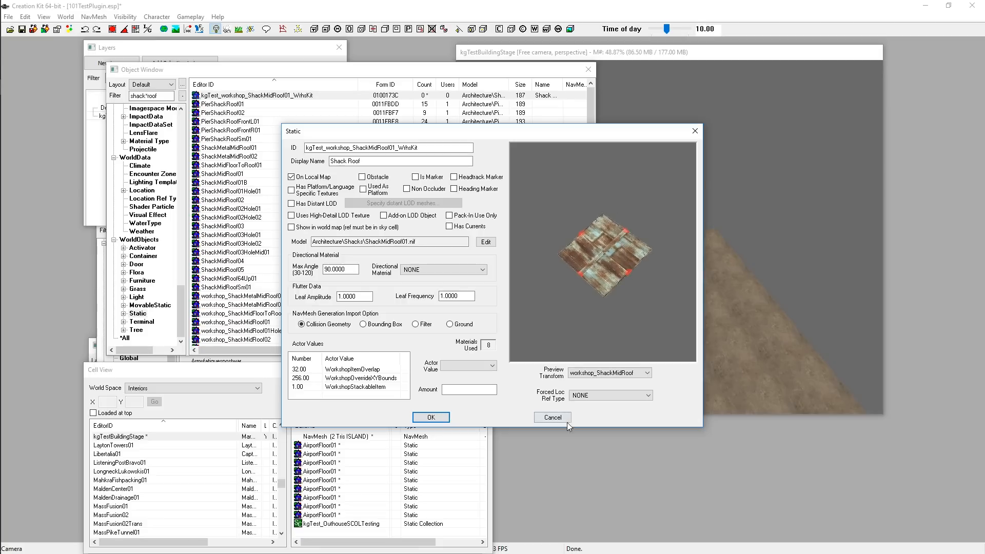
{"action": "left_click_drag", "start_coordinate": [618, 314], "coordinate": [624, 283]}
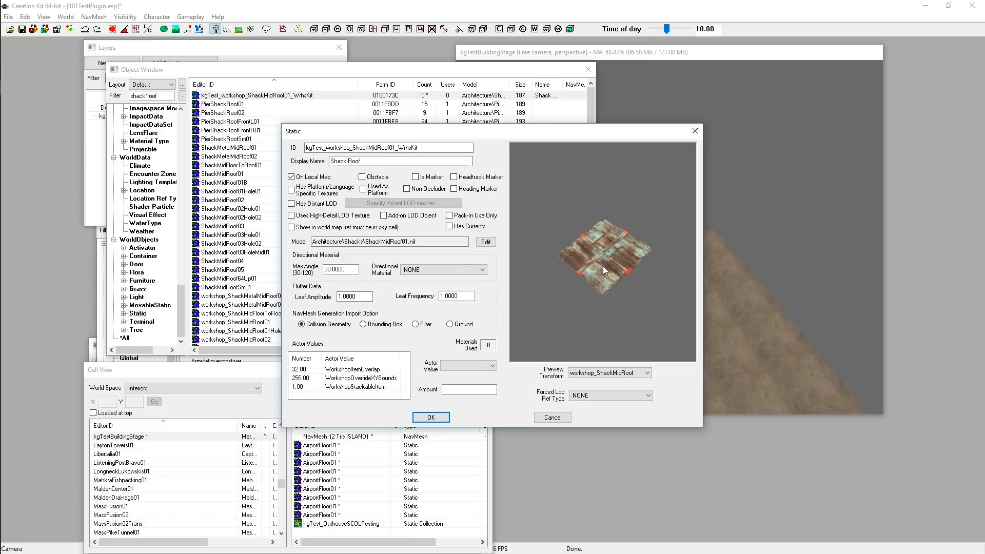
{"action": "left_click_drag", "start_coordinate": [620, 314], "coordinate": [616, 257]}
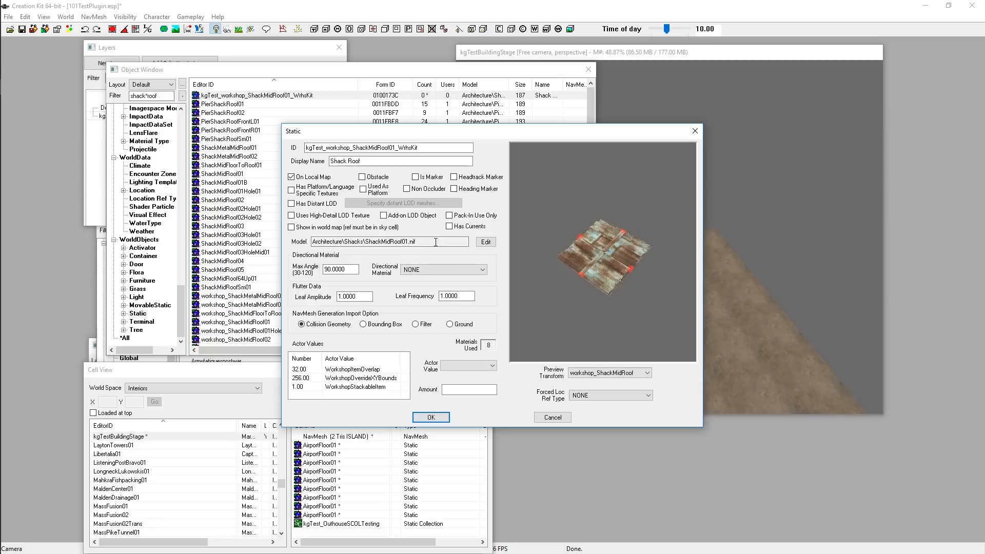
{"action": "left_click", "coordinate": [553, 417]}
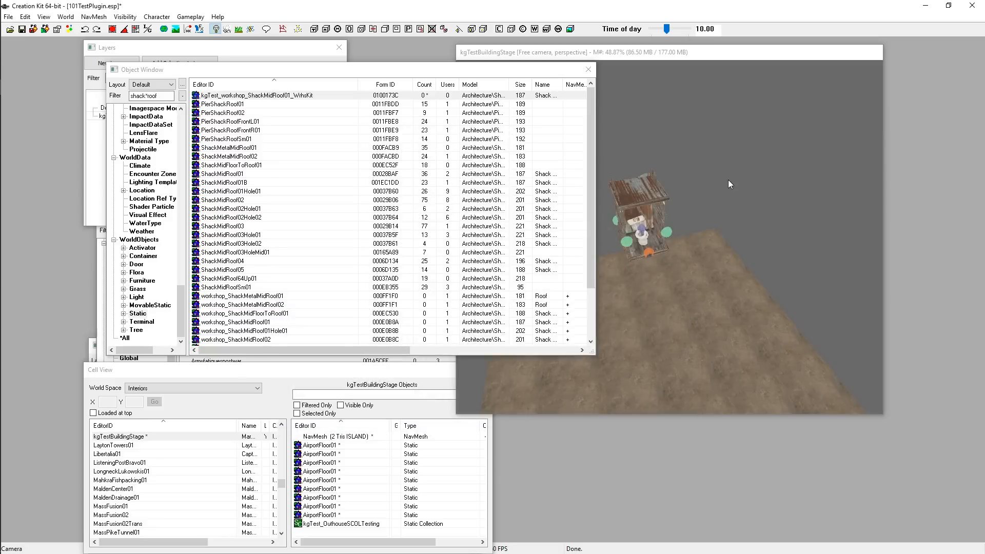
Check the outhouse static collection reference's Material Swap setting and browse the list of Material Swap forms.
{"action": "double_click", "coordinate": [650, 196]}
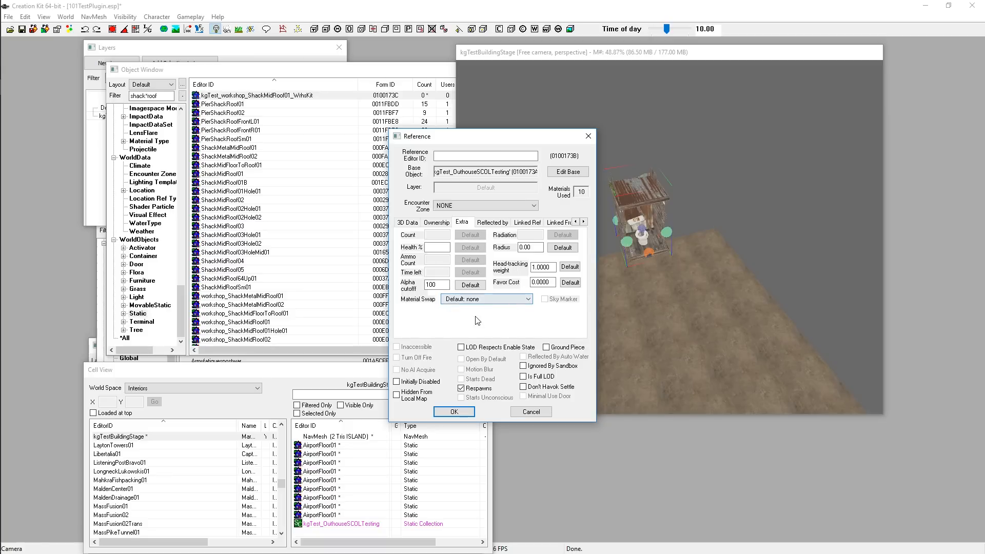
{"action": "left_click", "coordinate": [531, 412]}
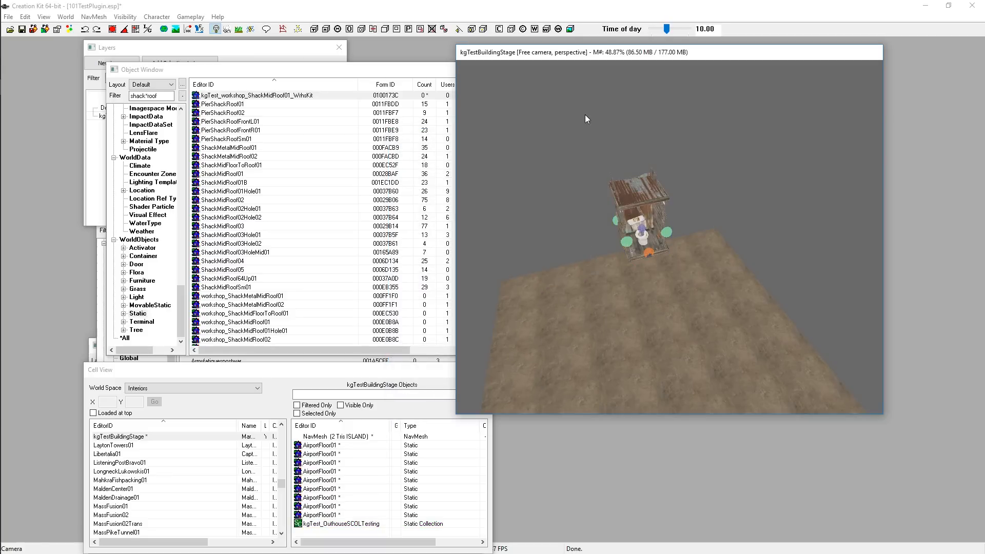
{"action": "left_click", "coordinate": [94, 320]}
{"action": "left_click_drag", "start_coordinate": [177, 205], "coordinate": [115, 202]}
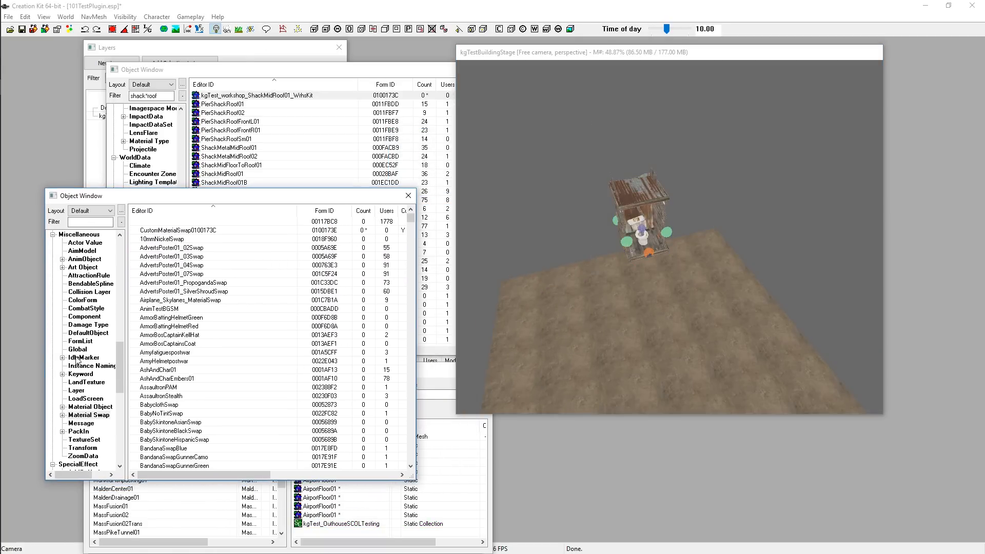
{"action": "left_click", "coordinate": [92, 416]}
{"action": "scroll", "coordinate": [368, 333], "scroll_direction": "down", "scroll_amount": 20}
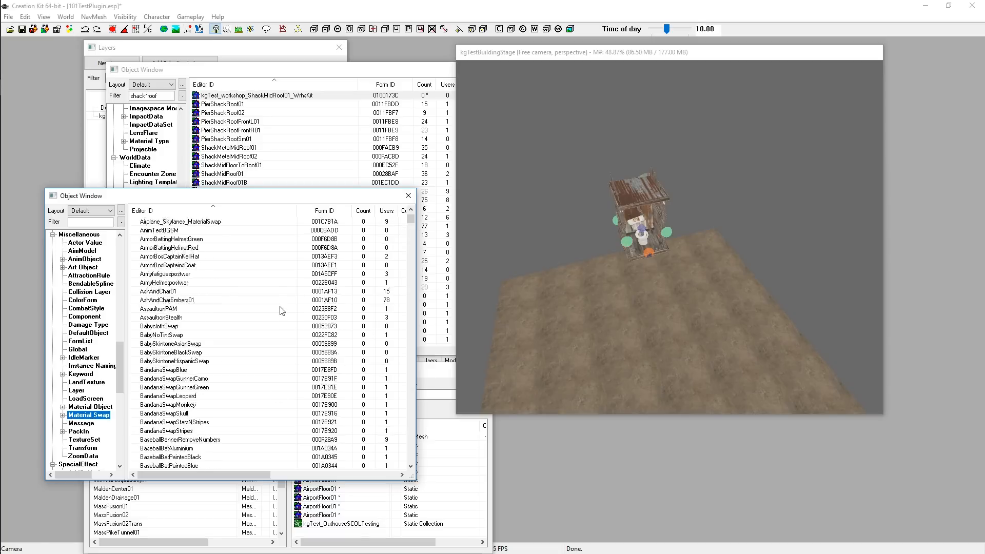
{"action": "scroll", "coordinate": [286, 369], "scroll_direction": "up", "scroll_amount": 20}
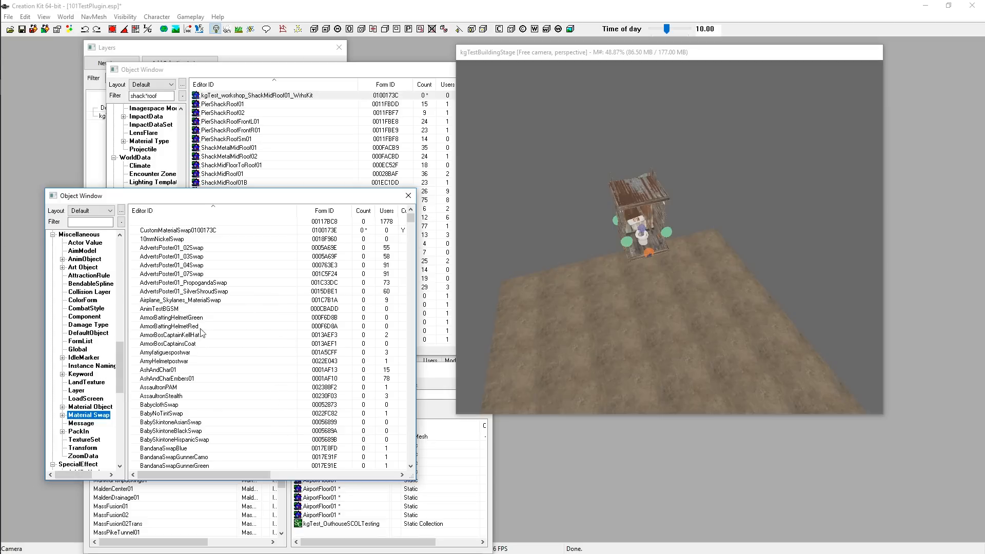
Create a new Material Swap form with the ID kgTest_Shack and reposition it to uncover the outhouse.
{"action": "right_click", "coordinate": [183, 328]}
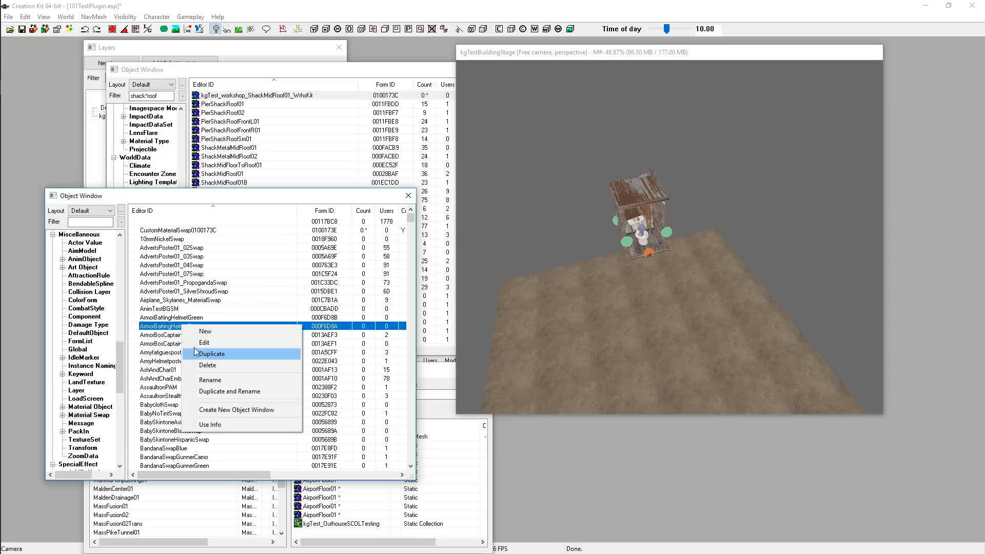
{"action": "left_click", "coordinate": [205, 331]}
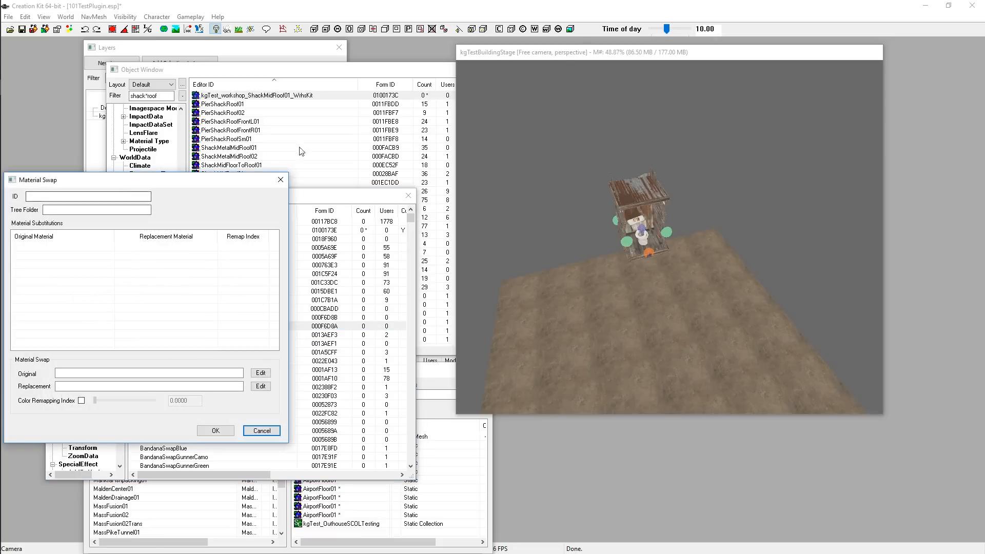
{"action": "left_click_drag", "start_coordinate": [195, 186], "coordinate": [481, 64]}
{"action": "left_click", "coordinate": [386, 76]}
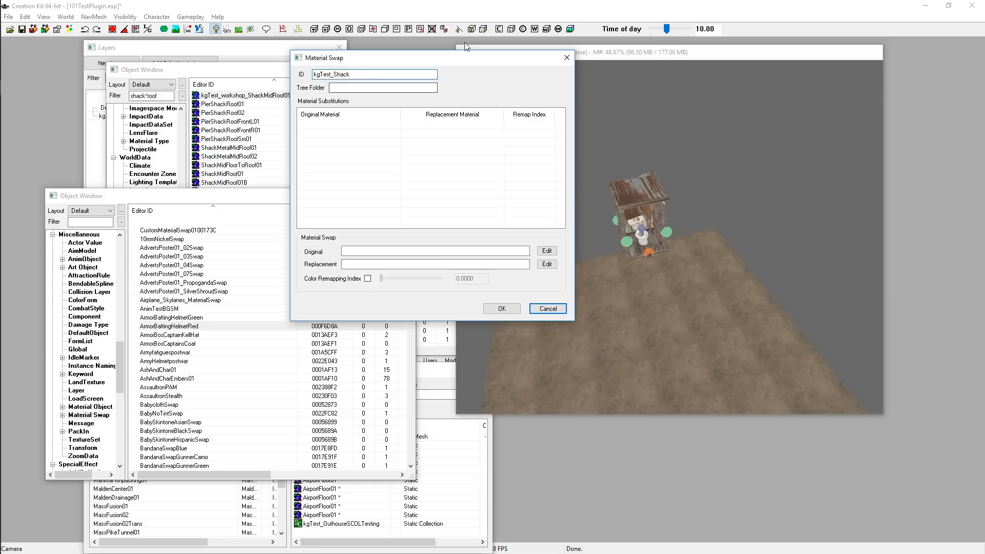
{"action": "left_click_drag", "start_coordinate": [462, 57], "coordinate": [375, 46]}
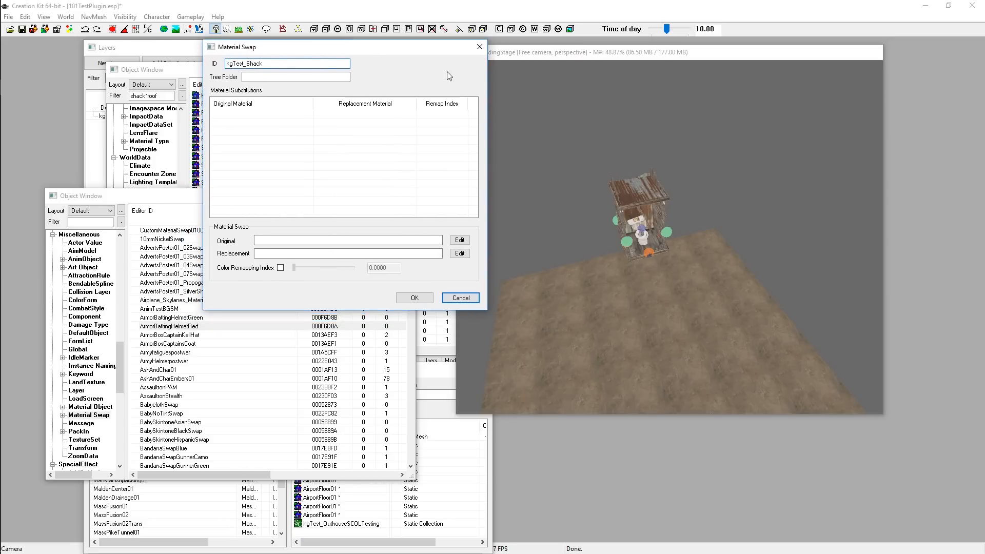
Fragment the outhouse static collection in the kgTestBuildingStage cell into its individual pieces.
{"action": "left_click", "coordinate": [639, 188]}
{"action": "right_click", "coordinate": [637, 195]}
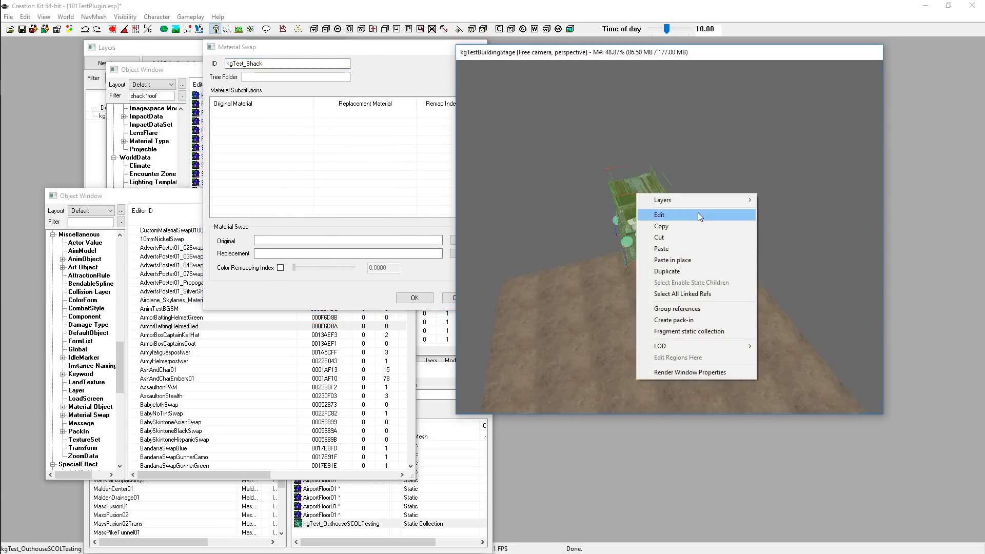
{"action": "left_click", "coordinate": [681, 333]}
{"action": "left_click", "coordinate": [485, 325]}
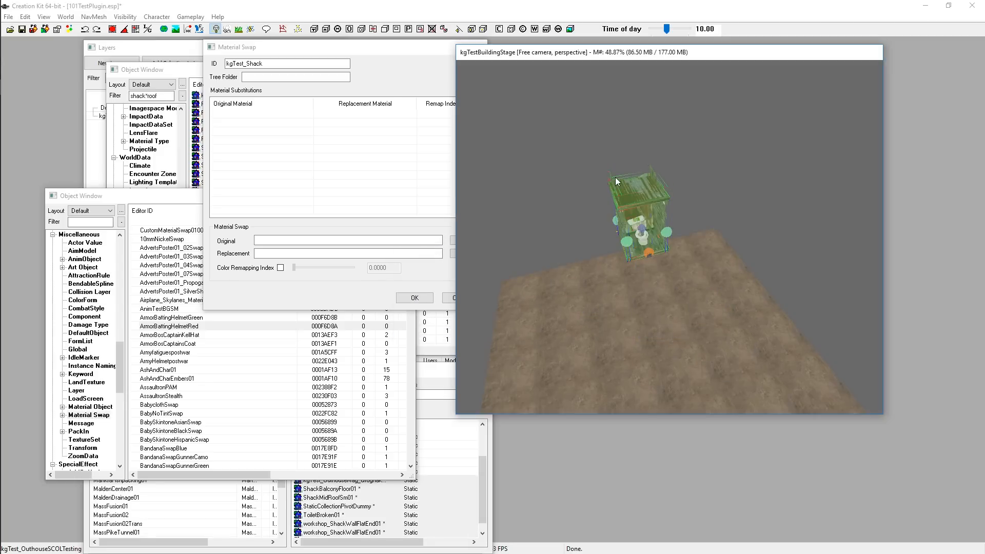
Check the original materials in the ShackMidRoofSm01 base object's model data, and return to the new material swap's ID.
{"action": "double_click", "coordinate": [641, 189]}
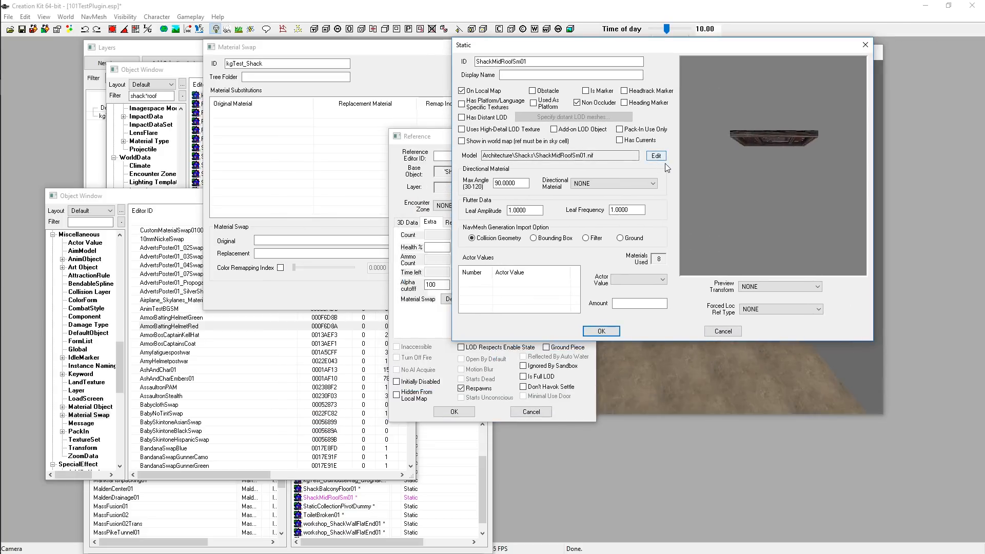
{"action": "left_click", "coordinate": [658, 157]}
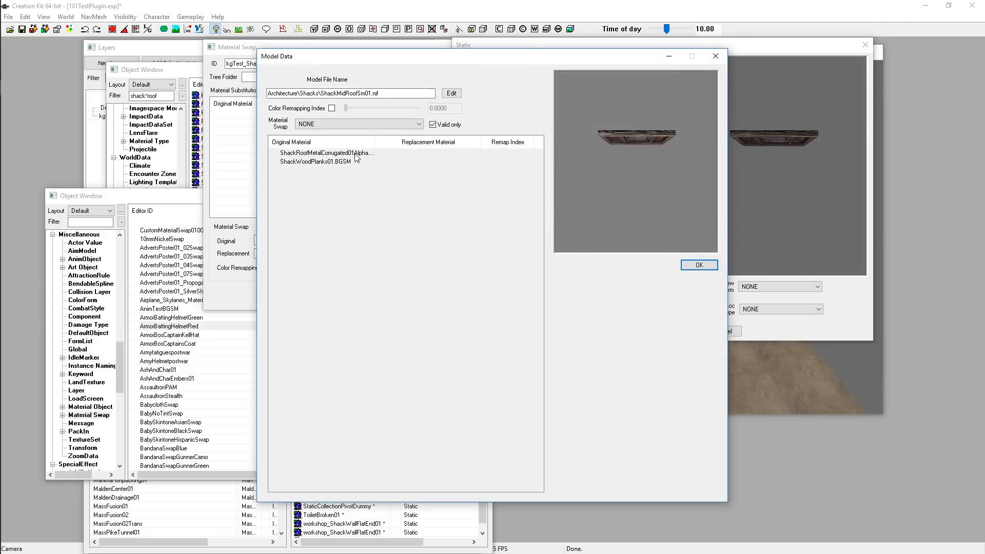
{"action": "left_click", "coordinate": [243, 147]}
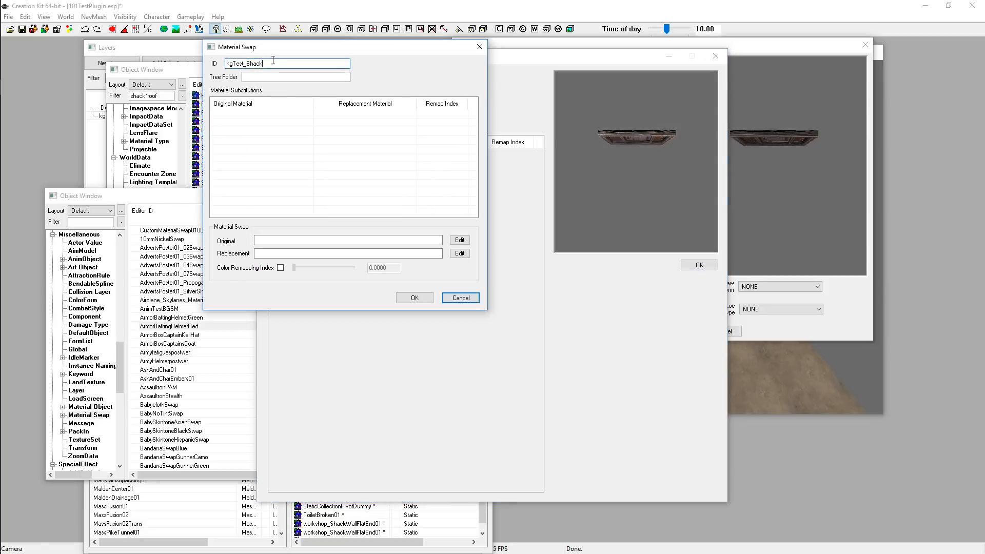
Extend the material swap's ID to kgTest_ShackRoofMetalCorrugated_ and reposition the form to uncover the roof's model data.
{"action": "type", "text": "fMetalCorrugated_"}
{"action": "left_click_drag", "start_coordinate": [226, 64], "coordinate": [407, 66]}
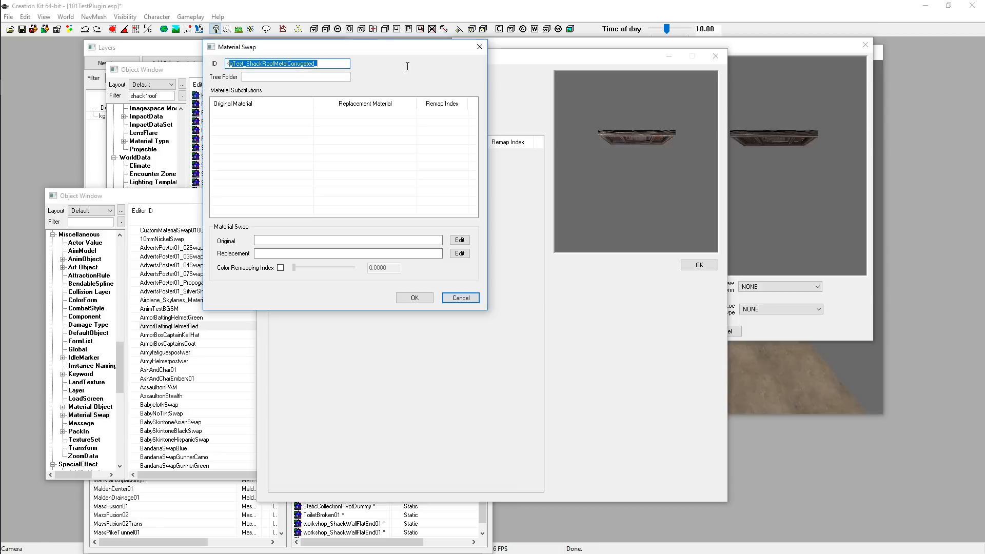
{"action": "left_click_drag", "start_coordinate": [319, 64], "coordinate": [231, 67]}
{"action": "left_click", "coordinate": [328, 63]}
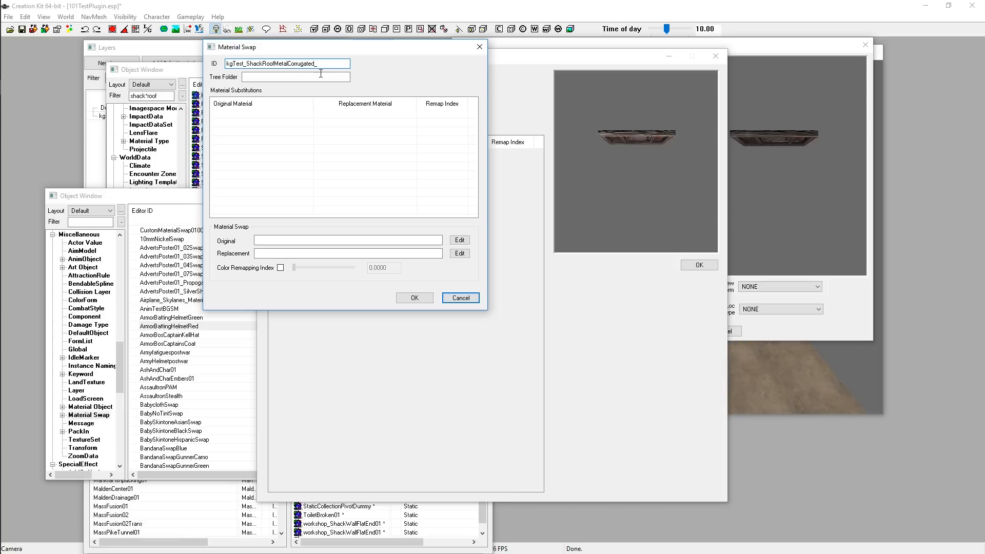
{"action": "left_click_drag", "start_coordinate": [359, 47], "coordinate": [342, 81]}
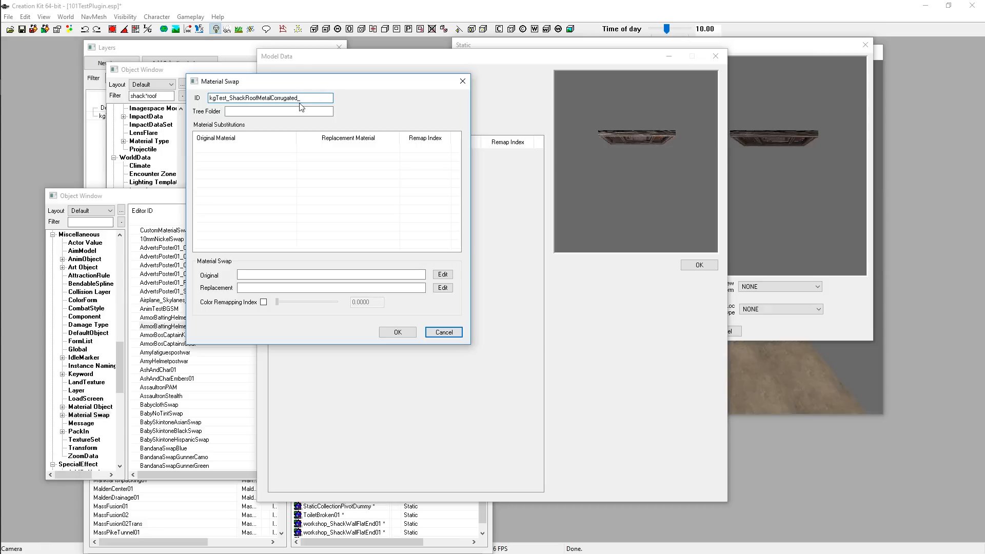
{"action": "left_click_drag", "start_coordinate": [318, 81], "coordinate": [281, 147]}
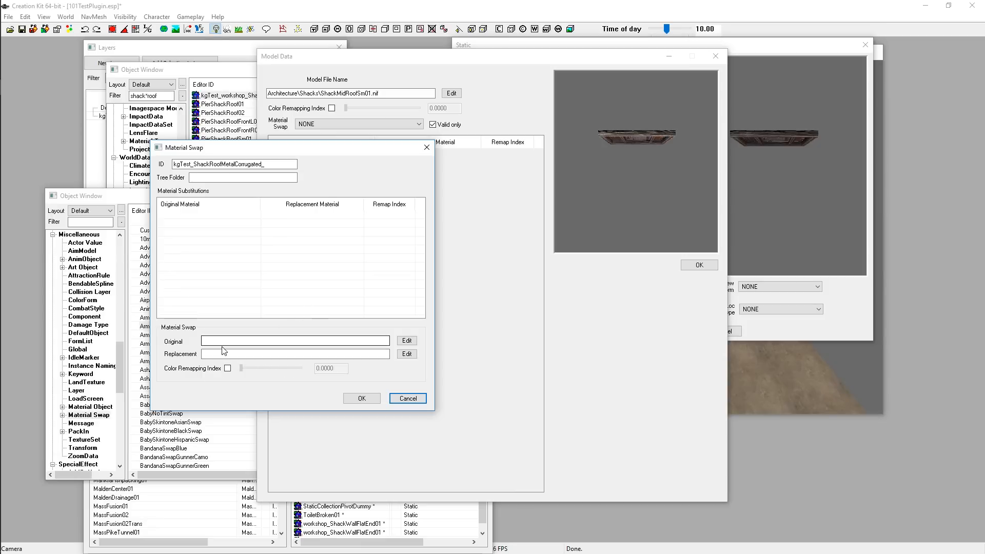
Start a new material substitution and browse the base materials to the Architecture\Shacks folder.
{"action": "right_click", "coordinate": [220, 216]}
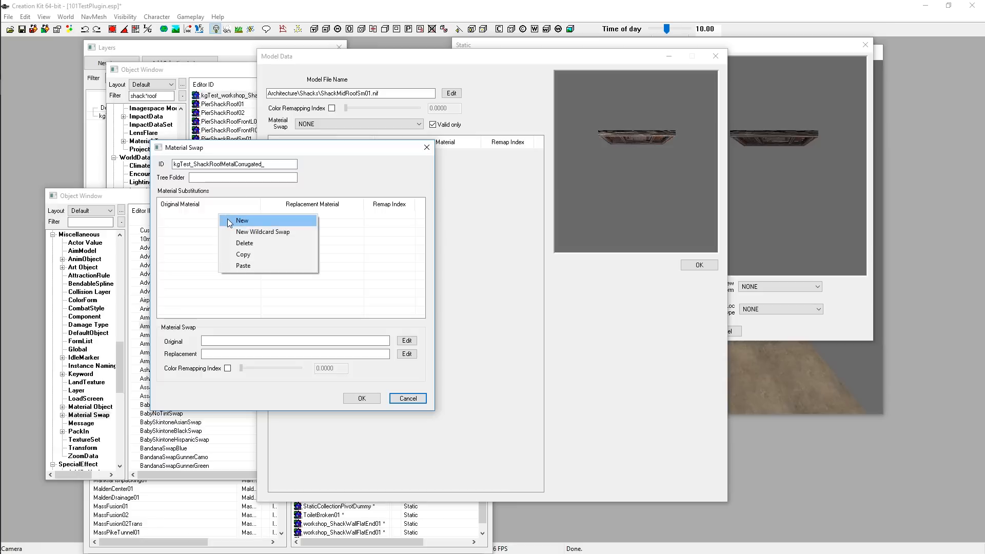
{"action": "left_click", "coordinate": [195, 222]}
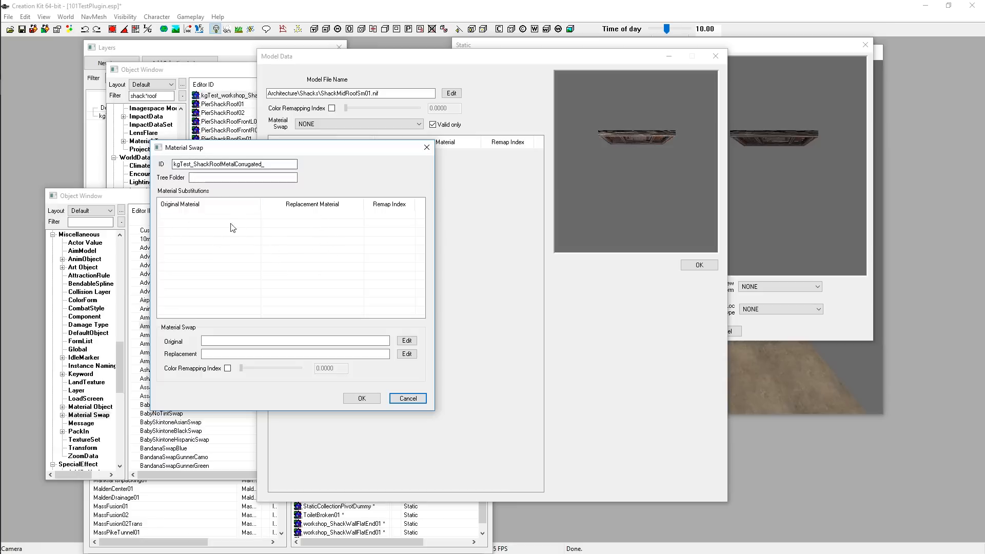
{"action": "right_click", "coordinate": [245, 218]}
{"action": "left_click", "coordinate": [204, 215]}
{"action": "right_click", "coordinate": [272, 216]}
{"action": "left_click", "coordinate": [288, 219]}
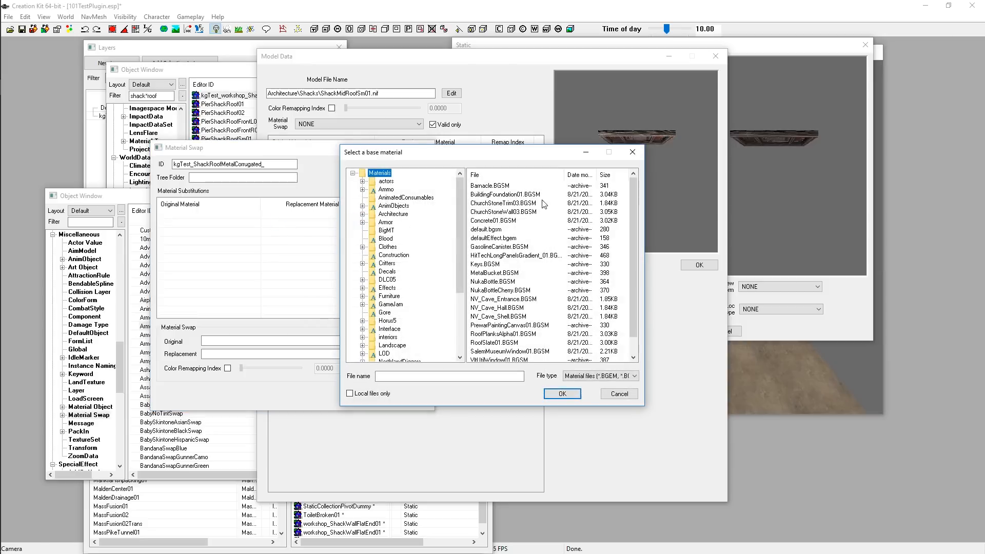
{"action": "left_click_drag", "start_coordinate": [373, 154], "coordinate": [378, 129]}
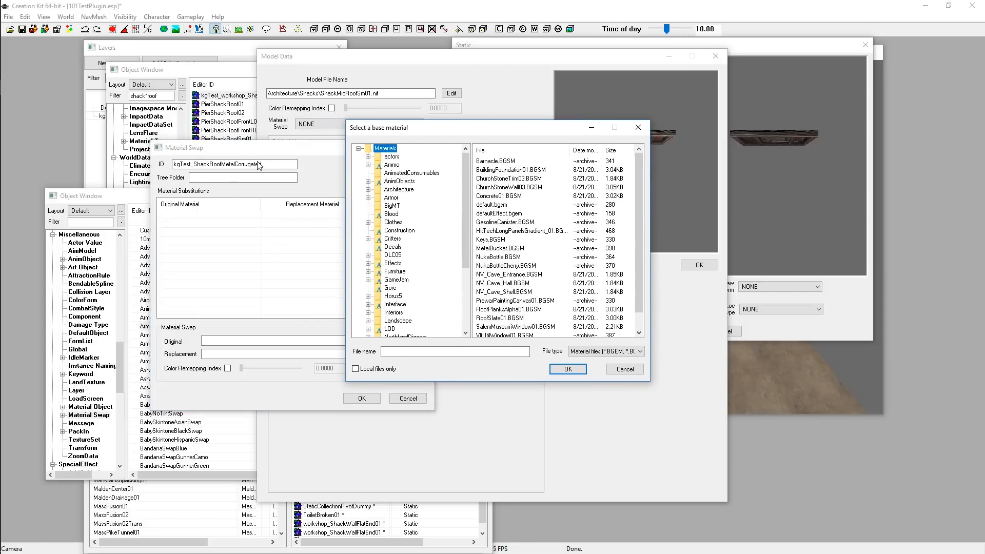
{"action": "scroll", "coordinate": [414, 260], "scroll_direction": "down", "scroll_amount": 4}
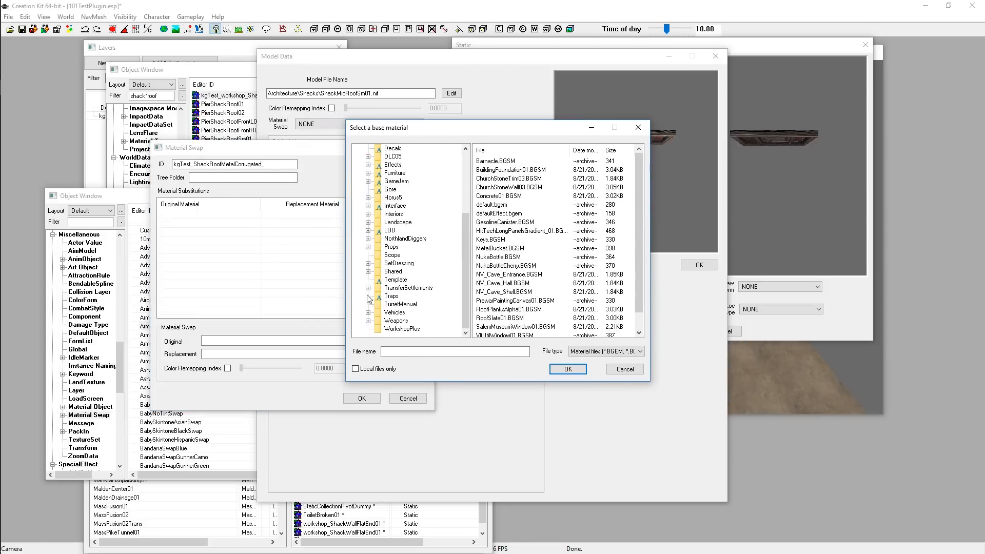
{"action": "scroll", "coordinate": [379, 314], "scroll_direction": "up", "scroll_amount": 5}
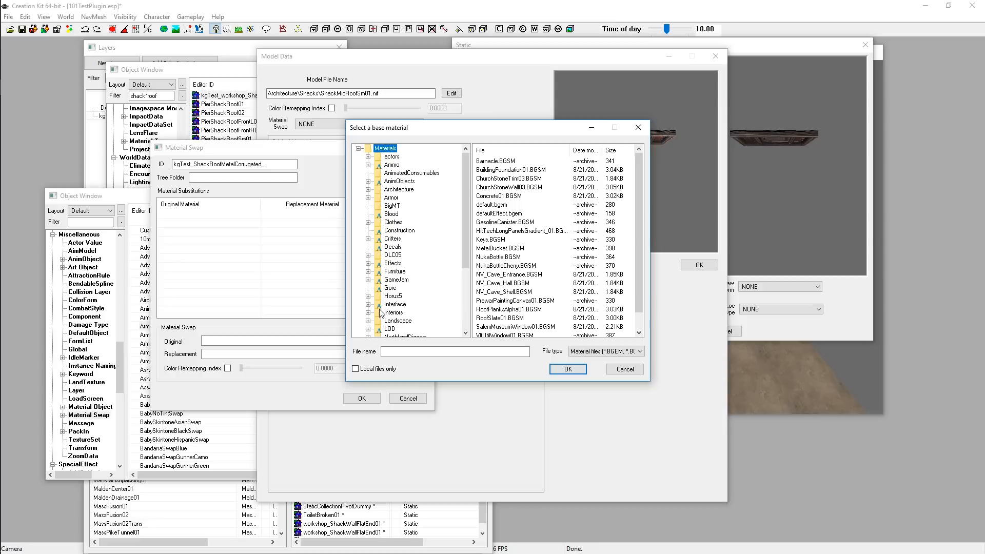
{"action": "left_click", "coordinate": [368, 189]}
{"action": "scroll", "coordinate": [363, 307], "scroll_direction": "down", "scroll_amount": 4}
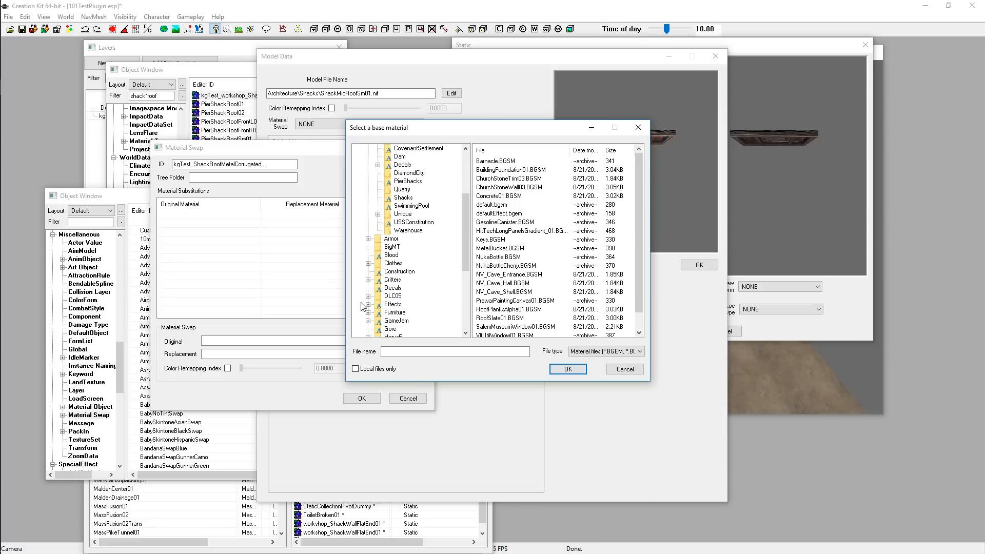
{"action": "left_click", "coordinate": [404, 198]}
Choose ShackRoofMetalCorrugated01Alpha_2Sided.BGSM as the base material of the substitution.
{"action": "scroll", "coordinate": [586, 257], "scroll_direction": "down", "scroll_amount": 1}
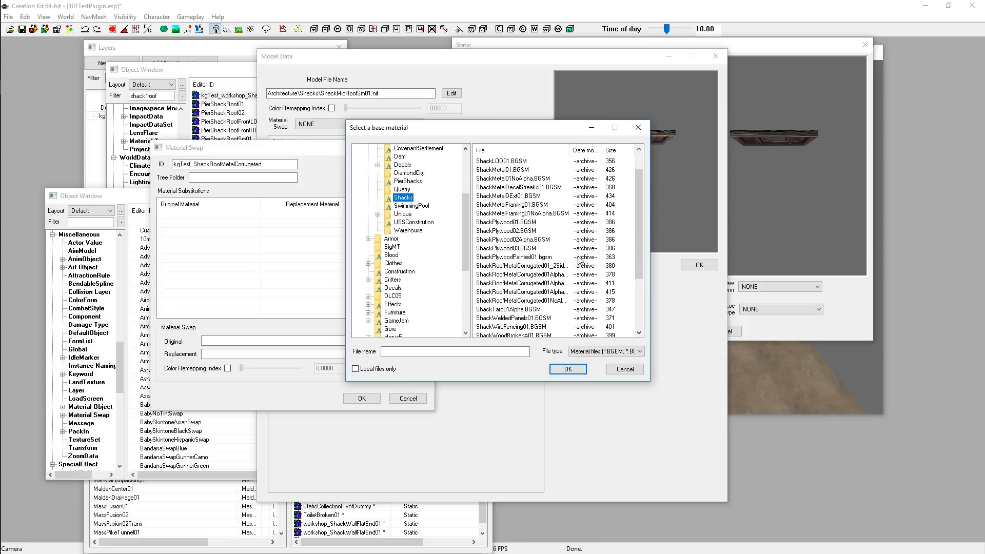
{"action": "scroll", "coordinate": [580, 260], "scroll_direction": "down", "scroll_amount": 3}
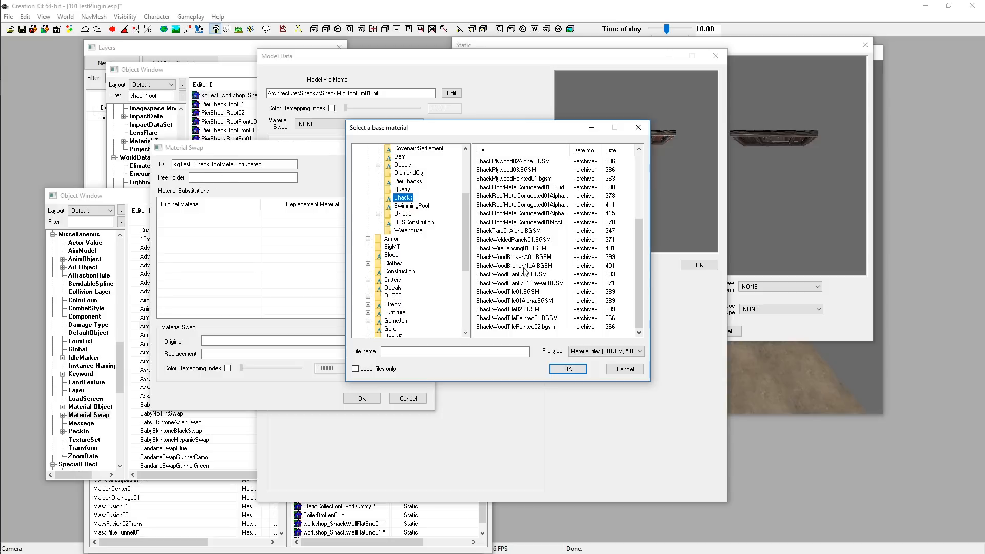
{"action": "scroll", "coordinate": [538, 289], "scroll_direction": "up", "scroll_amount": 1}
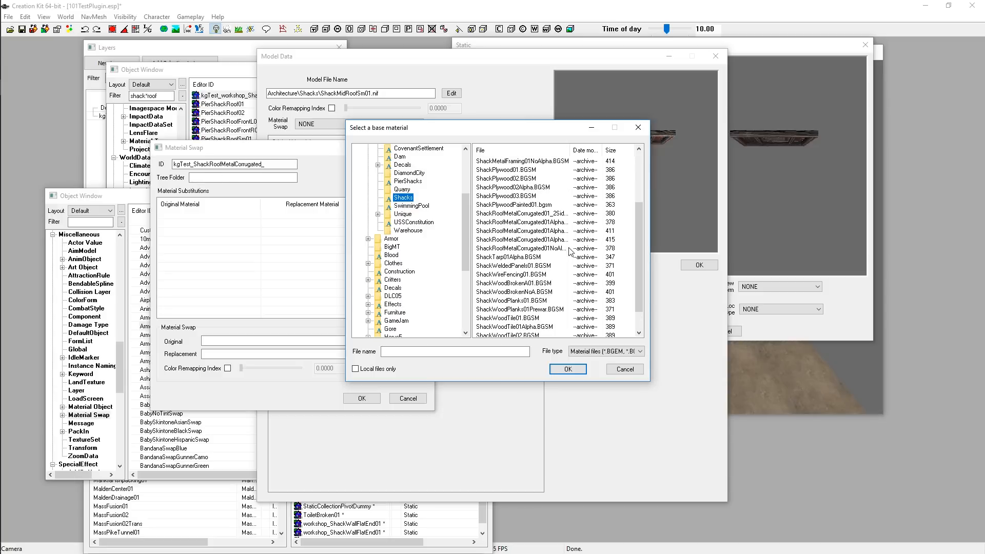
{"action": "double_click", "coordinate": [570, 150]}
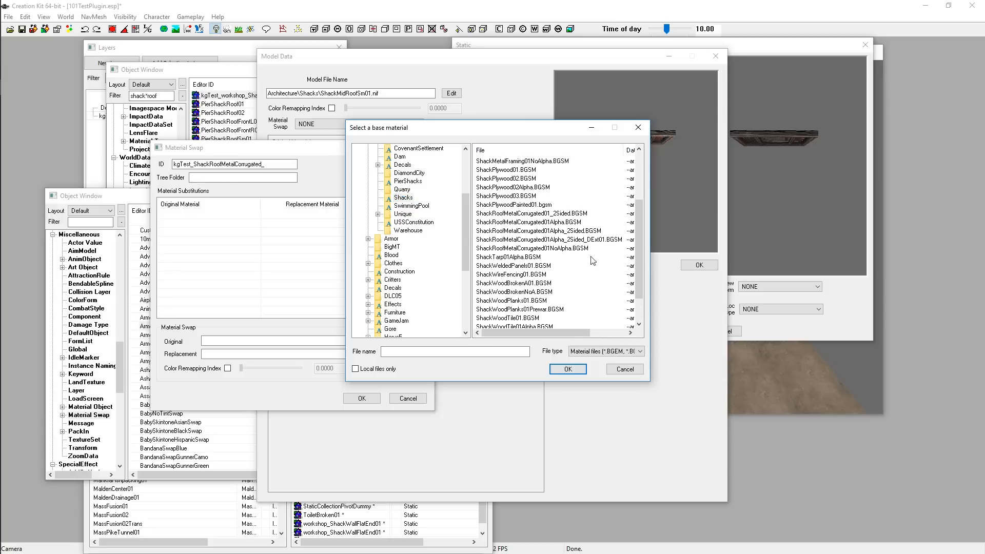
{"action": "left_click", "coordinate": [566, 232]}
{"action": "double_click", "coordinate": [542, 235]}
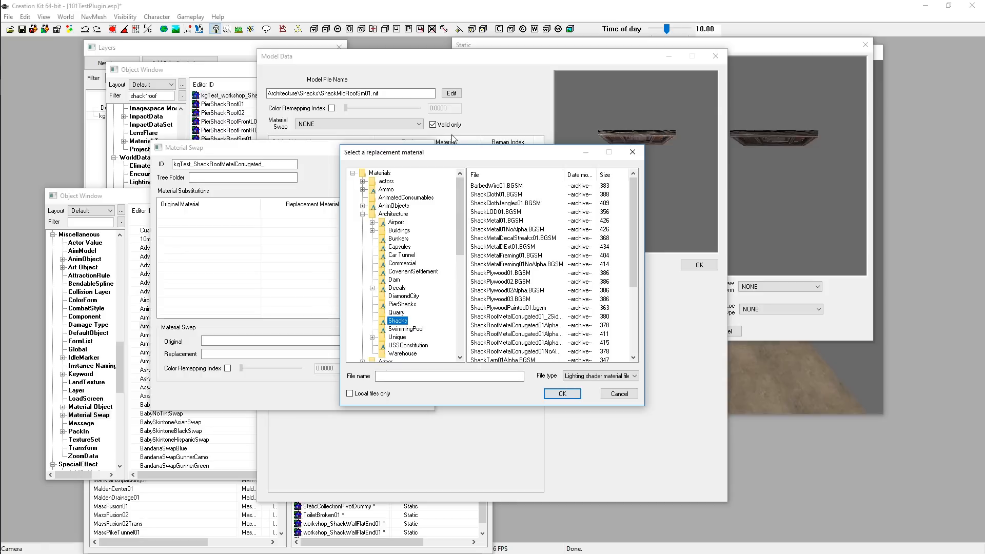
Choose WrhsWallCorgYellow01.BGSM from the Architecture\Warehouse folder as the replacement material.
{"action": "left_click_drag", "start_coordinate": [393, 156], "coordinate": [416, 132]}
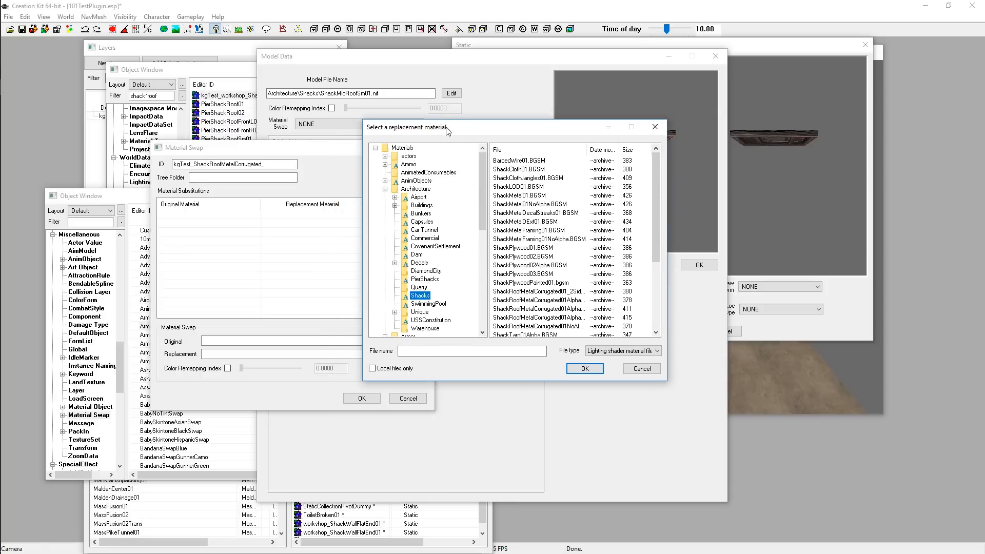
{"action": "scroll", "coordinate": [425, 215], "scroll_direction": "down", "scroll_amount": 2}
{"action": "left_click", "coordinate": [426, 280]}
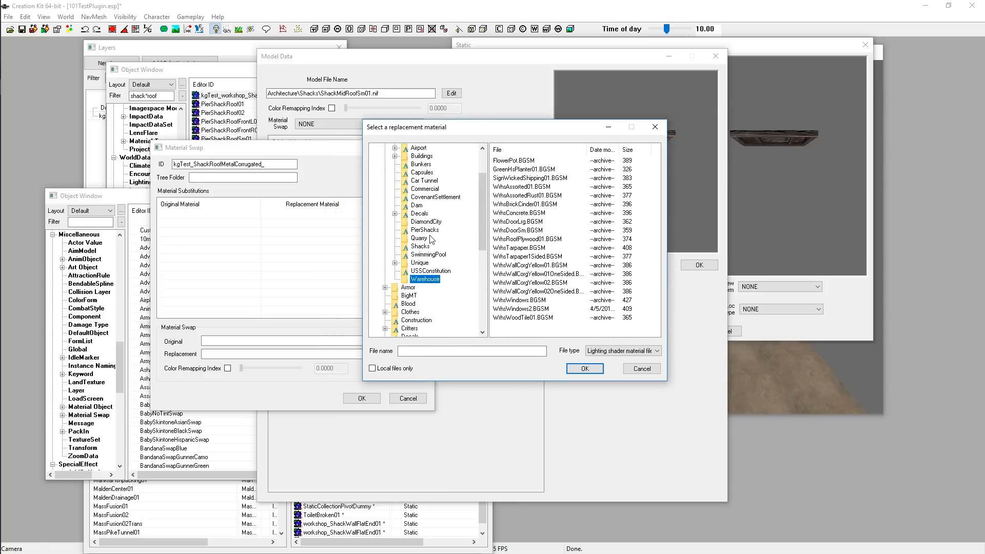
{"action": "left_click_drag", "start_coordinate": [588, 149], "coordinate": [621, 149]}
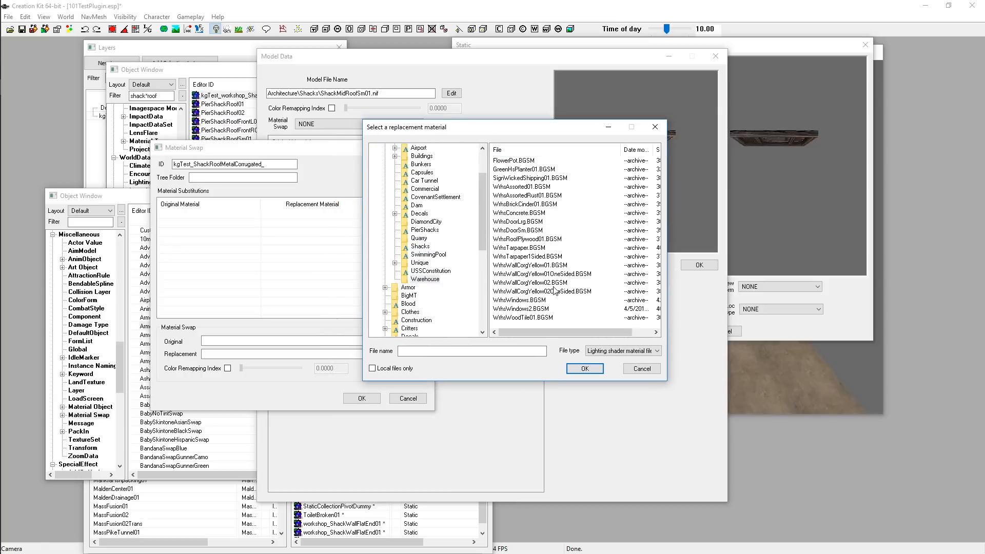
{"action": "left_click", "coordinate": [547, 266]}
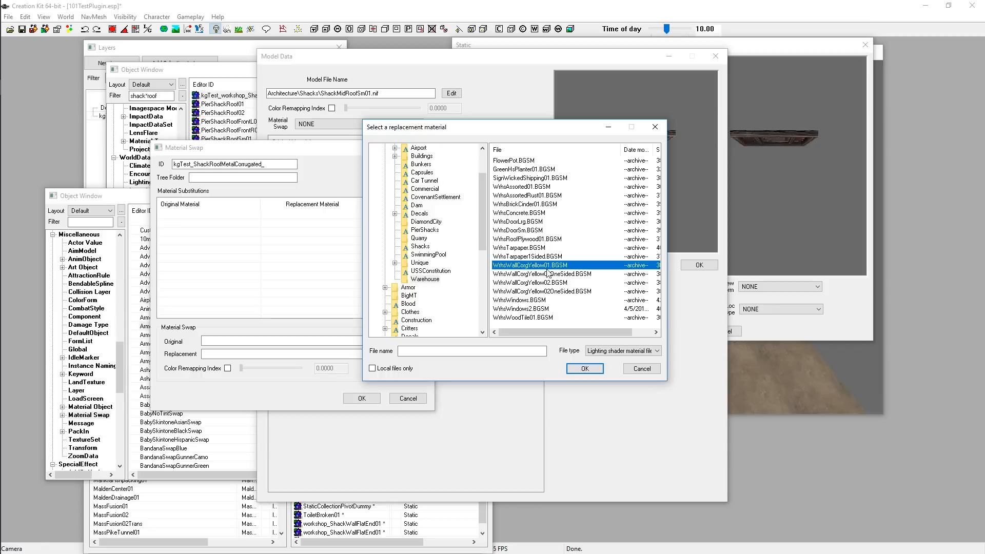
{"action": "left_click", "coordinate": [585, 369]}
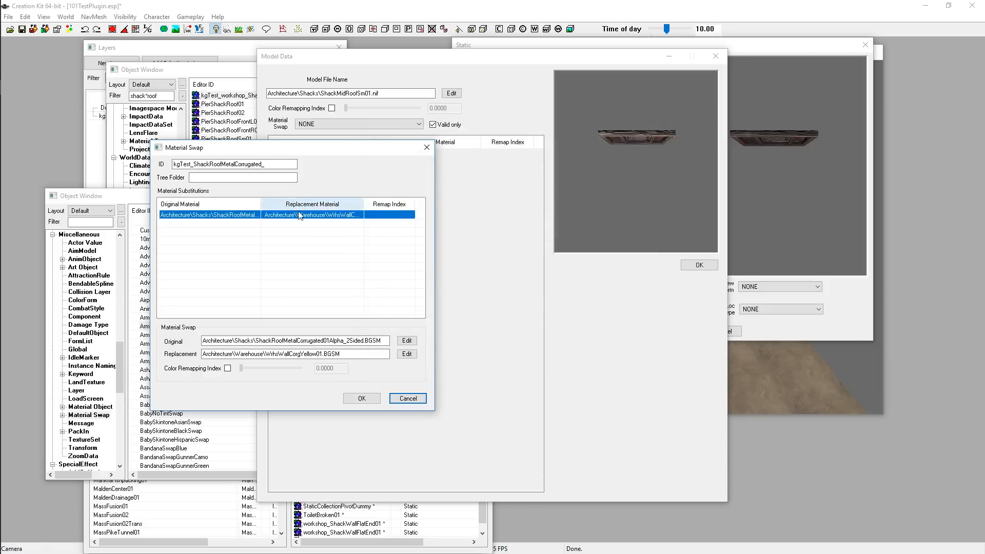
Widen the original material column and compare the substitution's original and replacement paths with the roof's model data.
{"action": "left_click_drag", "start_coordinate": [261, 204], "coordinate": [314, 206]}
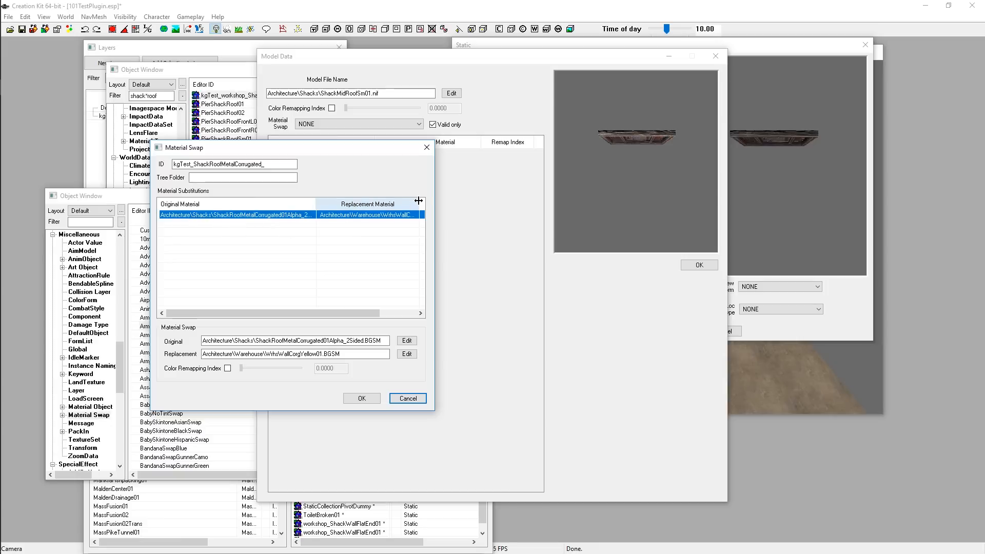
{"action": "left_click_drag", "start_coordinate": [352, 144], "coordinate": [371, 169]}
{"action": "left_click_drag", "start_coordinate": [351, 180], "coordinate": [358, 187]}
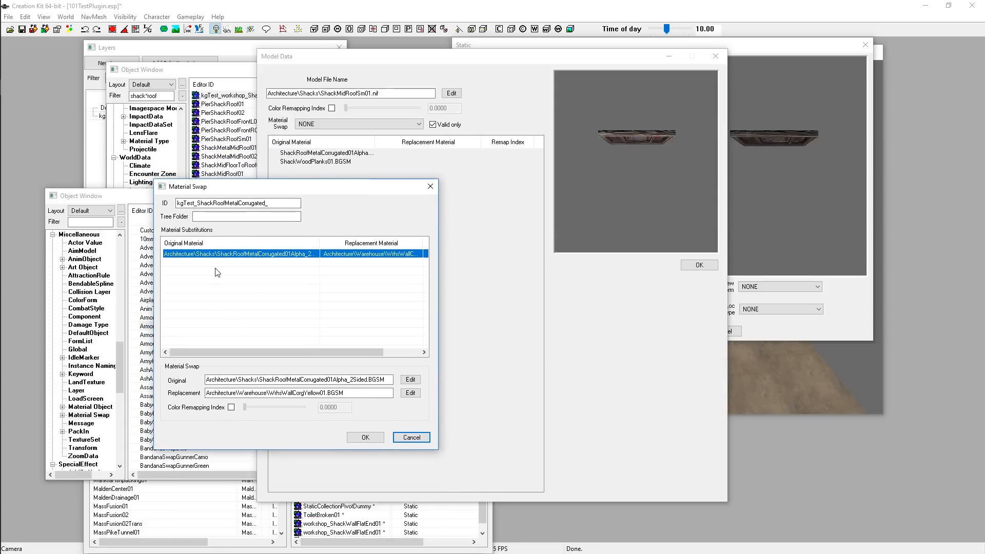
{"action": "left_click", "coordinate": [281, 205]}
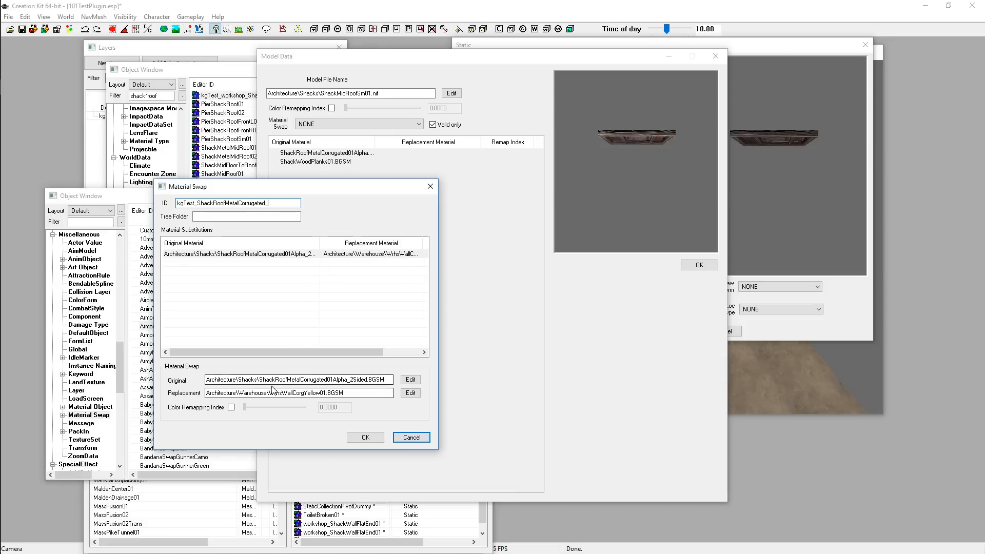
{"action": "left_click", "coordinate": [355, 381]}
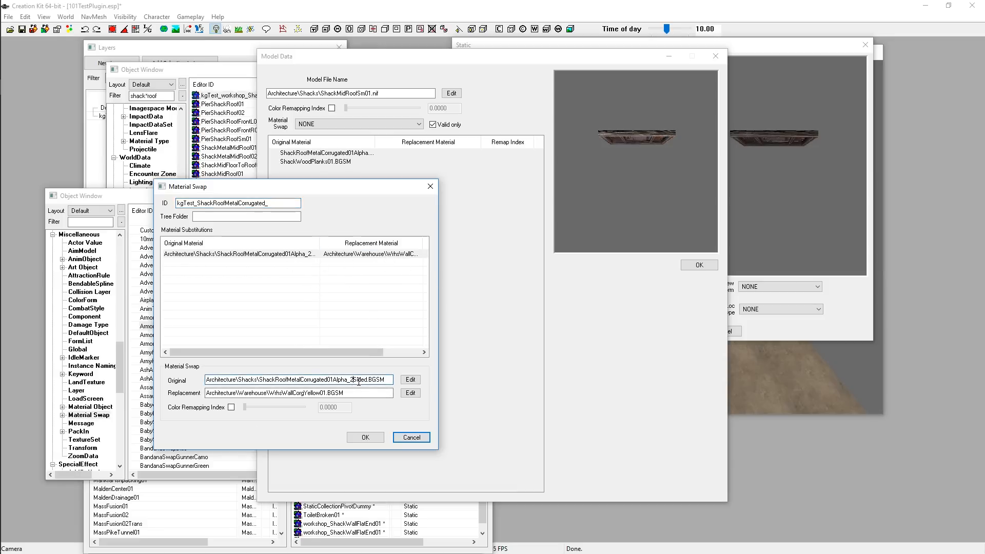
{"action": "left_click", "coordinate": [325, 392]}
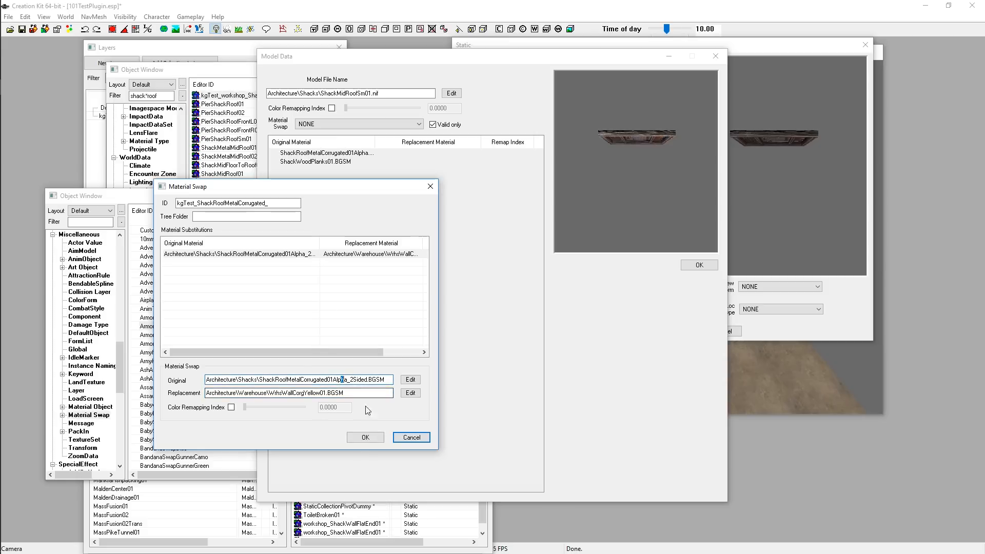
{"action": "left_click", "coordinate": [369, 393]}
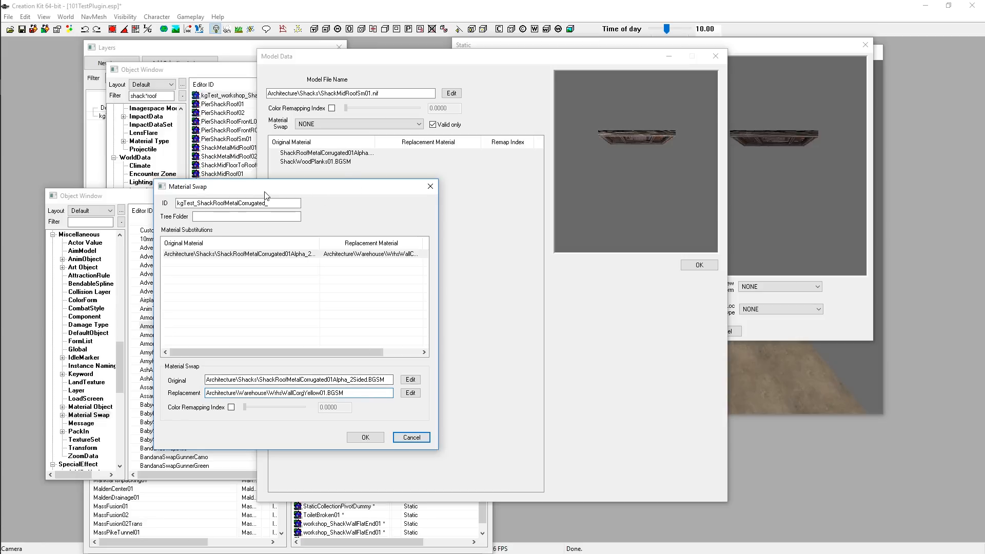
Change the substitution's replacement material to WrhsWallCorgYellow02.BGSM from the Warehouse folder.
{"action": "left_click_drag", "start_coordinate": [265, 190], "coordinate": [263, 184]}
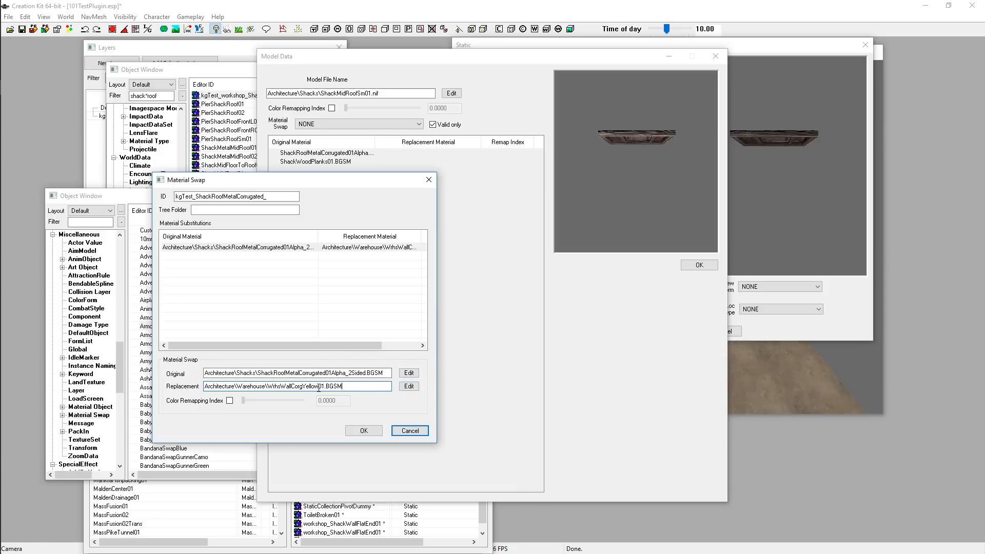
{"action": "left_click", "coordinate": [410, 387]}
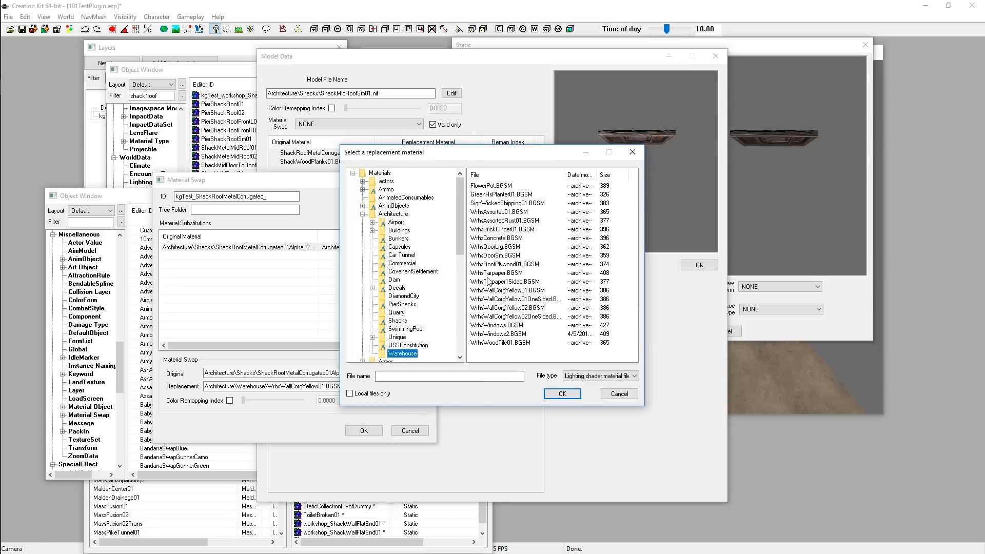
{"action": "double_click", "coordinate": [508, 308]}
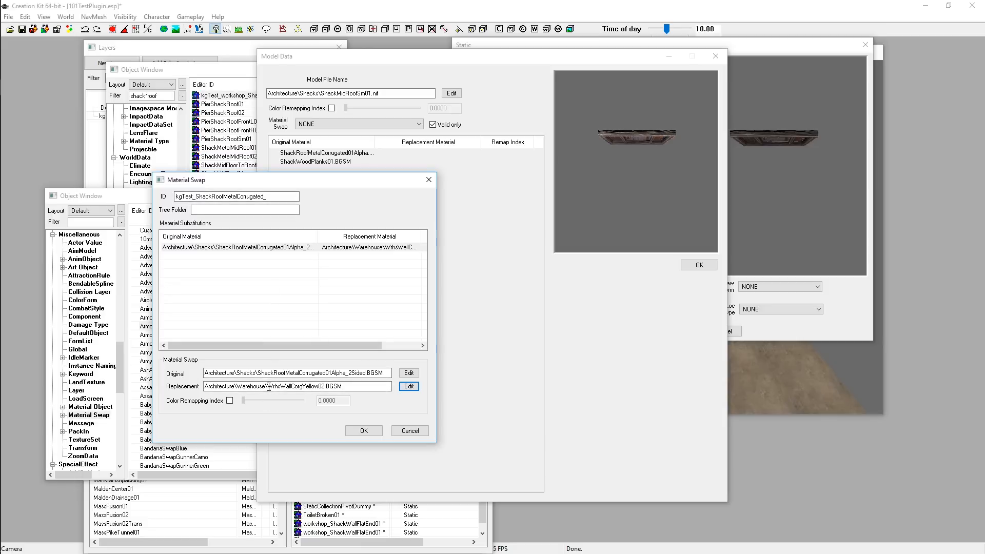
Complete the material swap's ID as kgTest_ShackRoofMetalCorrugated_To_WrhsWallCorgYellow02, copying the replacement material's name.
{"action": "left_click_drag", "start_coordinate": [268, 387], "coordinate": [325, 386]}
{"action": "key", "text": "ctrl+c"}
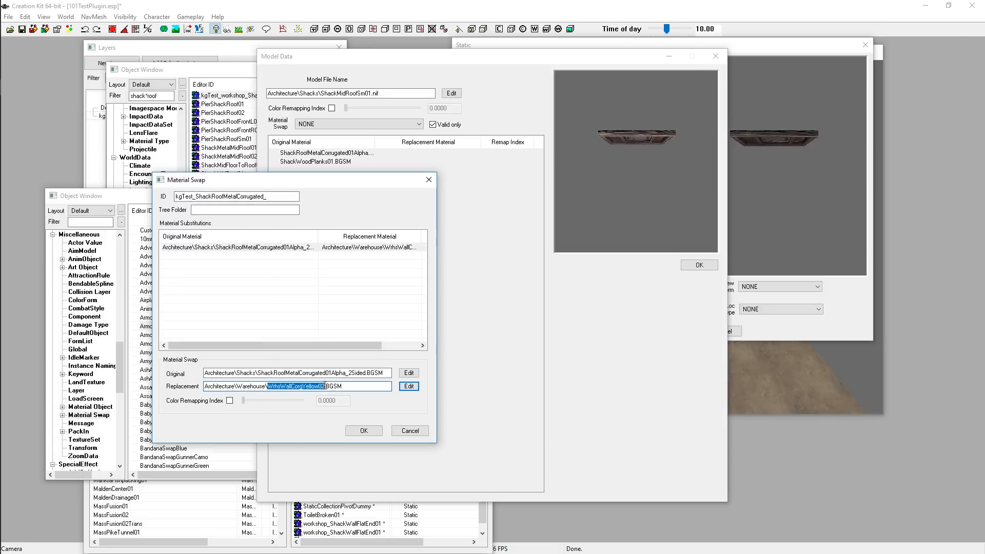
{"action": "left_click", "coordinate": [285, 210]}
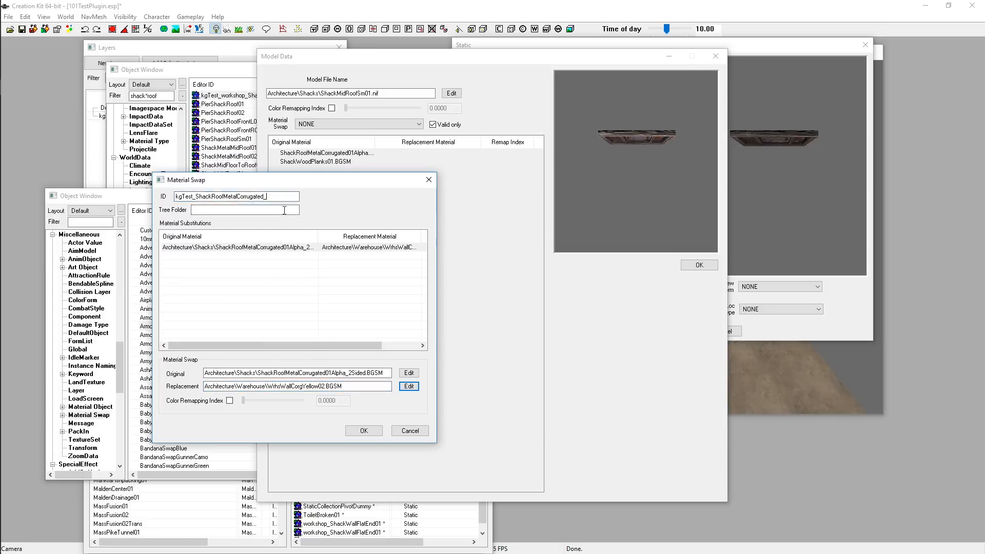
{"action": "key", "text": "ctrl+v"}
{"action": "left_click_drag", "start_coordinate": [266, 196], "coordinate": [176, 197]}
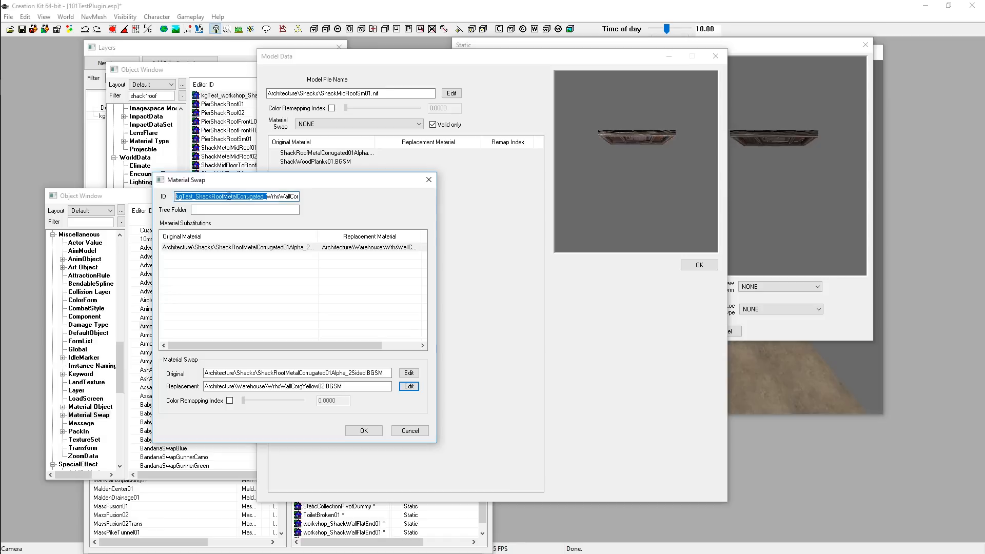
{"action": "left_click", "coordinate": [266, 196]}
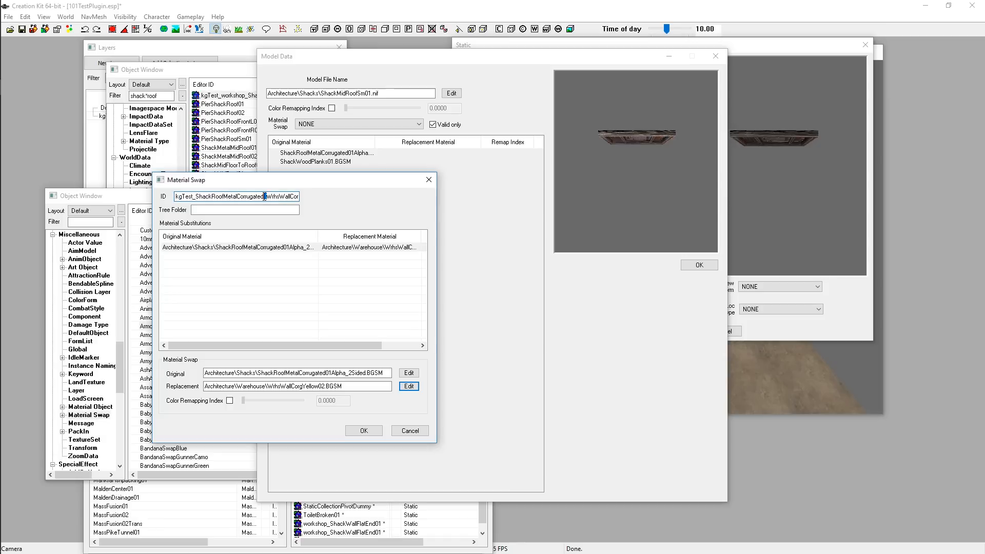
{"action": "type", "text": "To_"}
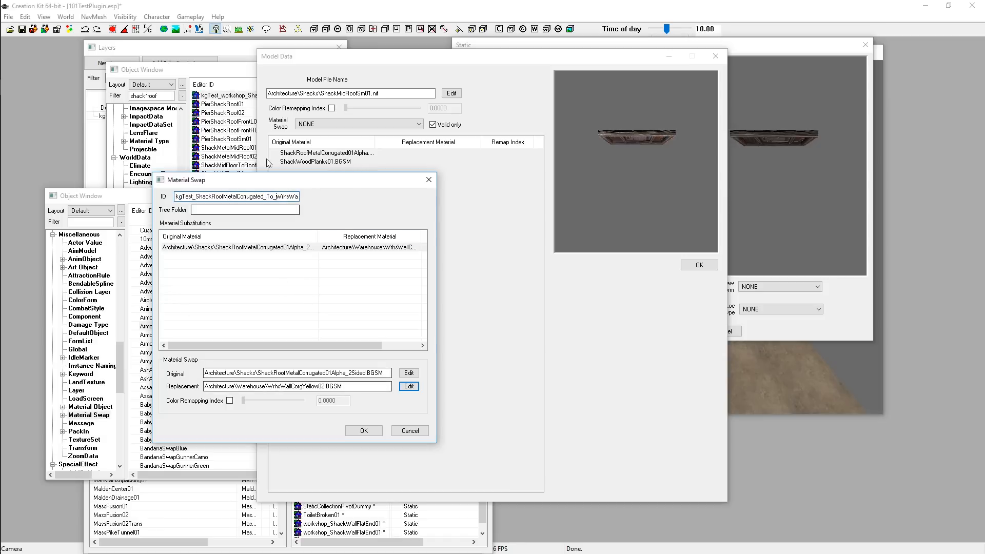
Save the new material swap, then close the roof's model data, static and reference windows.
{"action": "left_click", "coordinate": [353, 432]}
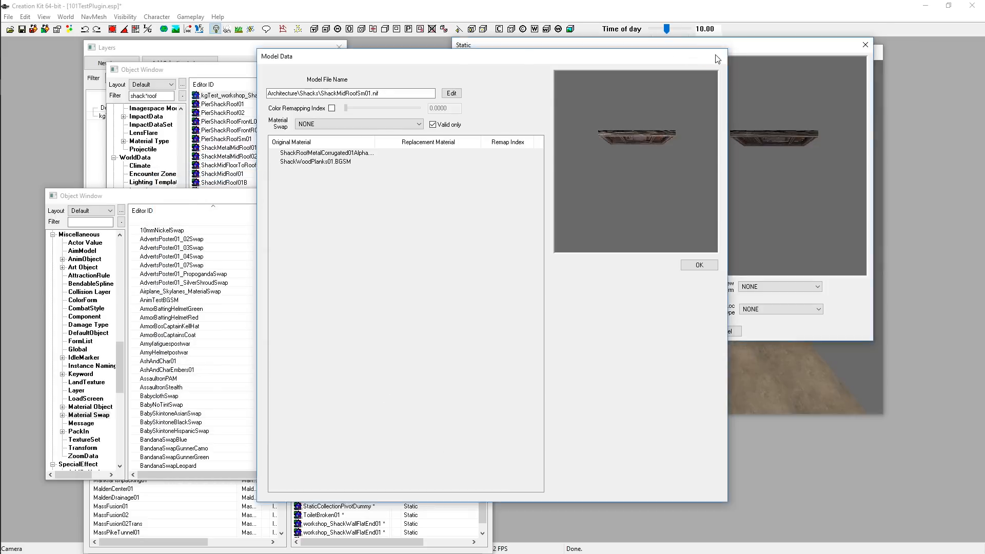
{"action": "left_click", "coordinate": [716, 56]}
{"action": "left_click", "coordinate": [721, 331]}
{"action": "left_click", "coordinate": [532, 412]}
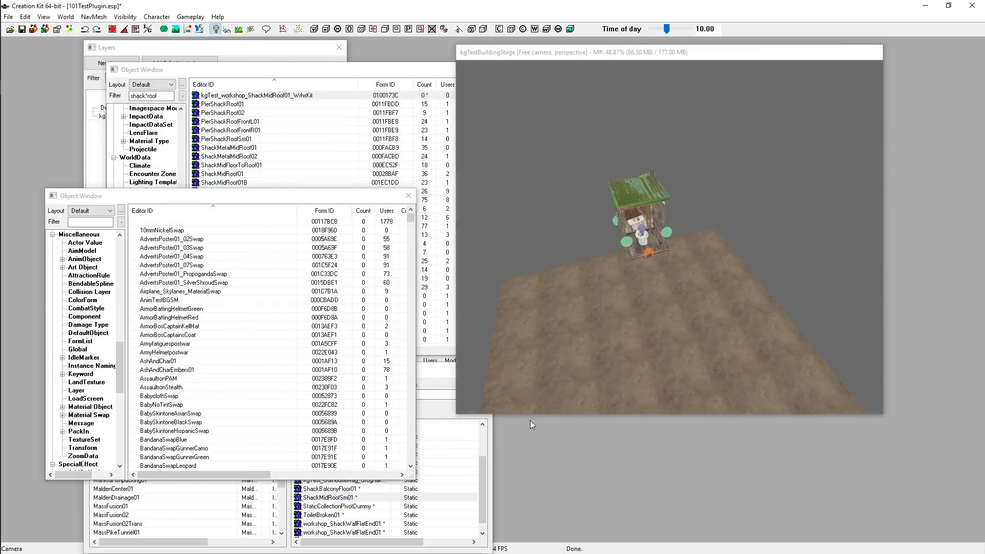
Check which material swaps are offered in the placed shack roof reference's extra settings.
{"action": "double_click", "coordinate": [631, 193]}
{"action": "left_click", "coordinate": [475, 302]}
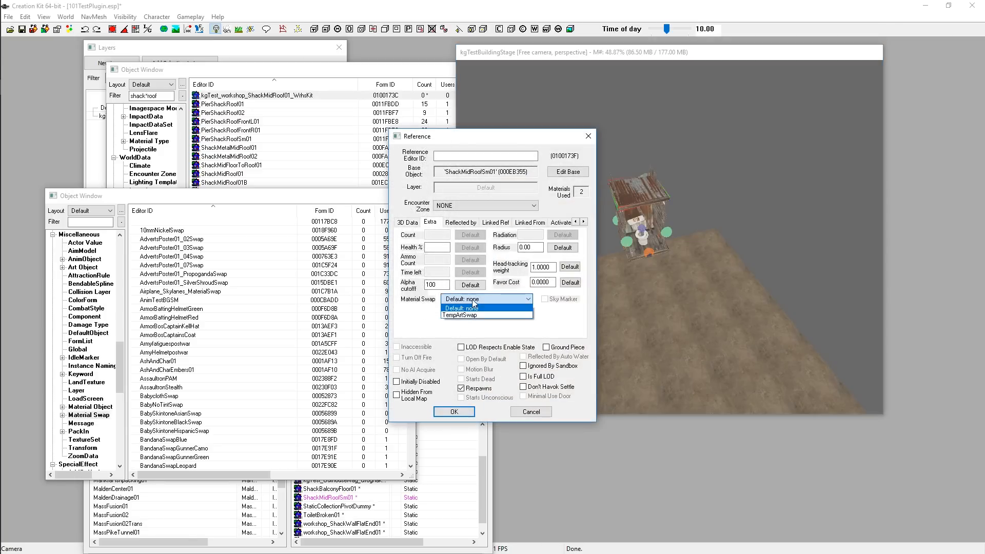
{"action": "left_click", "coordinate": [475, 307]}
{"action": "left_click", "coordinate": [531, 413]}
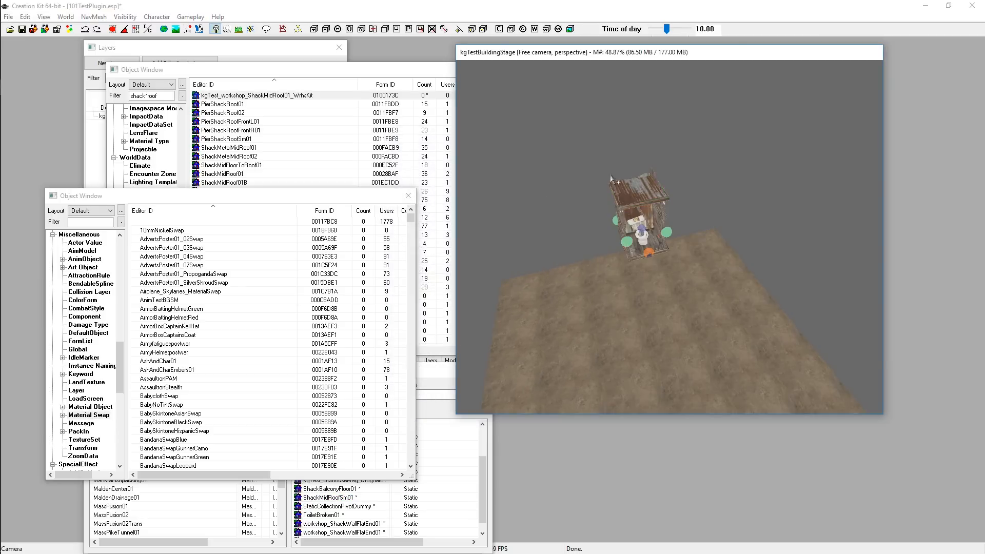
{"action": "left_click", "coordinate": [638, 199]}
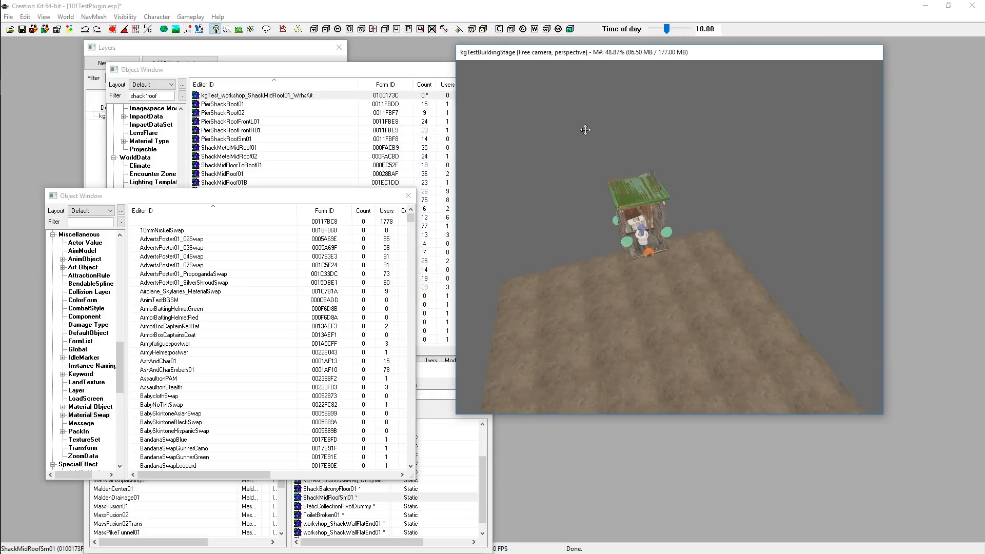
{"action": "left_click", "coordinate": [559, 143]}
{"action": "double_click", "coordinate": [611, 211]}
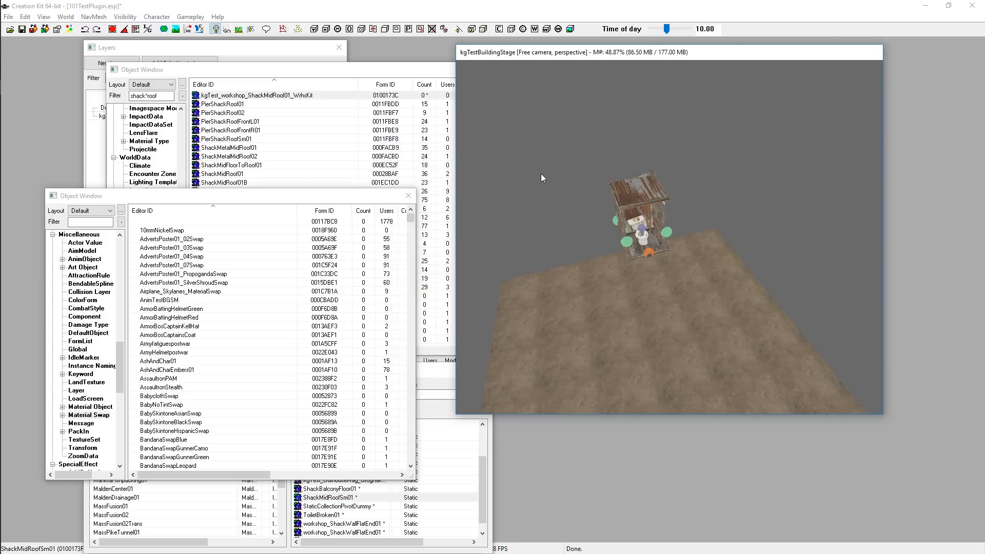
{"action": "left_click", "coordinate": [485, 299]}
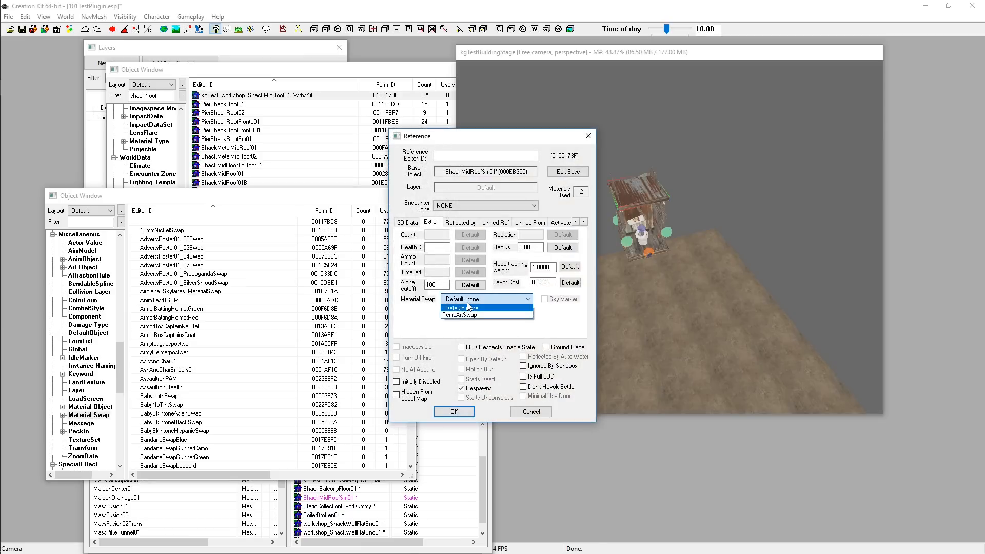
{"action": "left_click", "coordinate": [474, 307]}
{"action": "left_click", "coordinate": [530, 410]}
Arrange the roof's model data beside the saved material swap and review the swap's full ID and its substitution's material paths.
{"action": "left_click", "coordinate": [579, 181]}
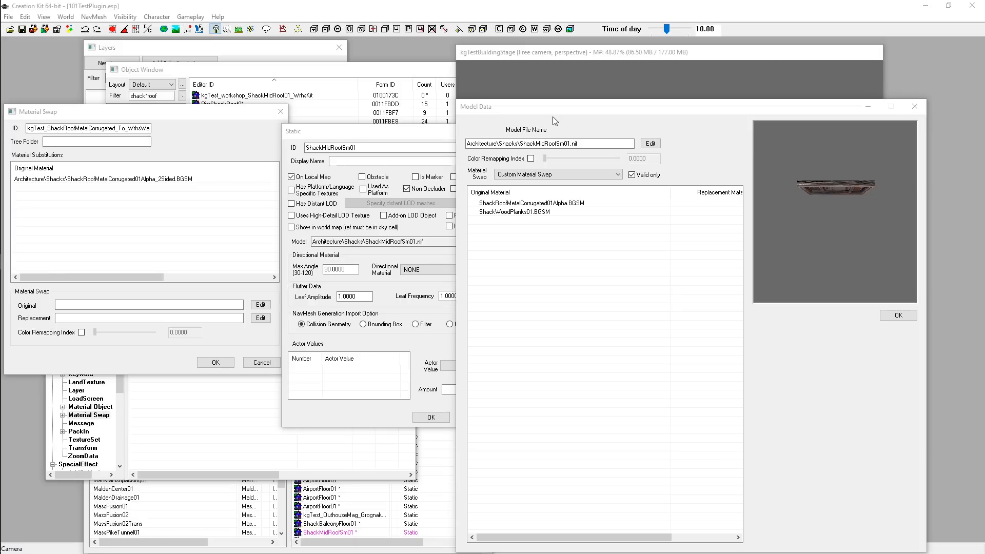
{"action": "left_click_drag", "start_coordinate": [553, 116], "coordinate": [526, 57]}
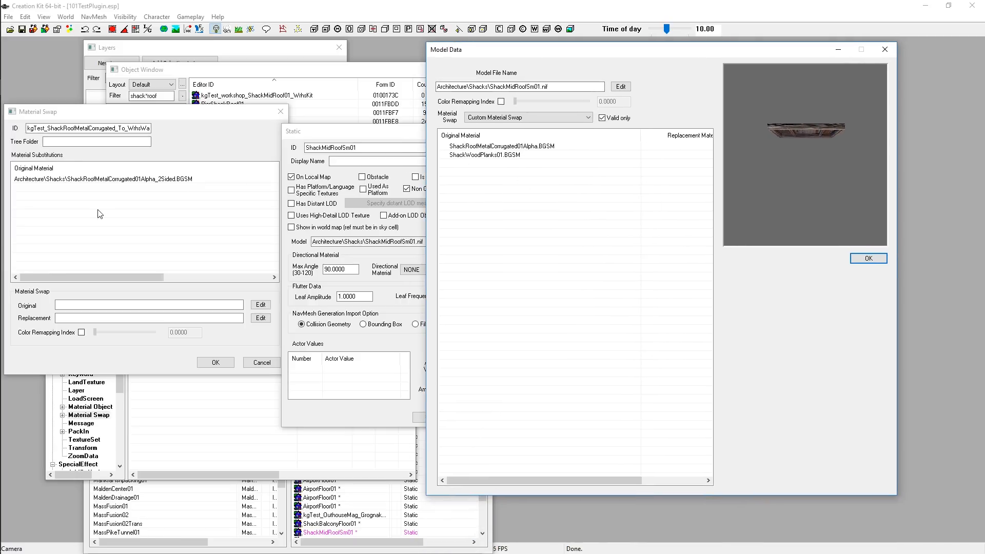
{"action": "left_click_drag", "start_coordinate": [154, 112], "coordinate": [180, 105]}
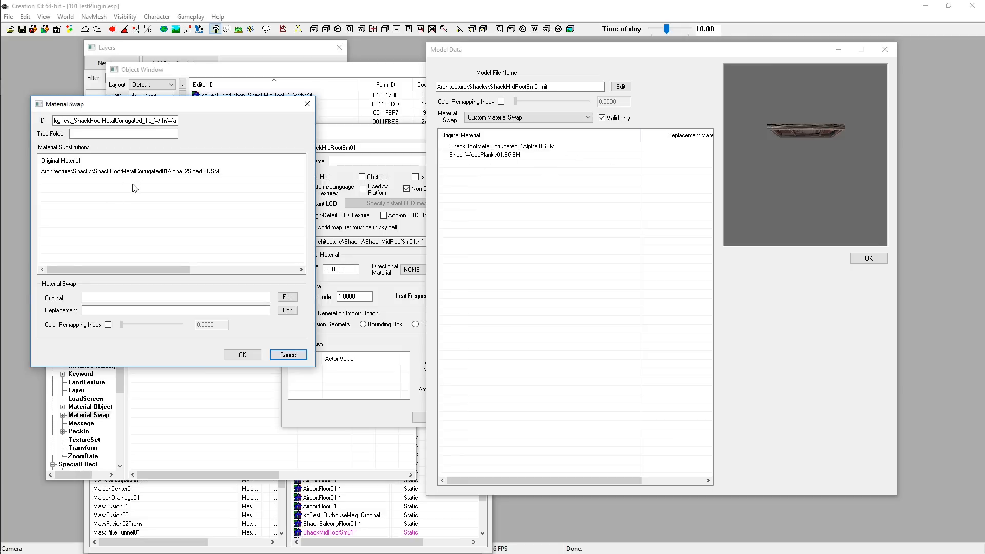
{"action": "left_click_drag", "start_coordinate": [102, 121], "coordinate": [187, 125]}
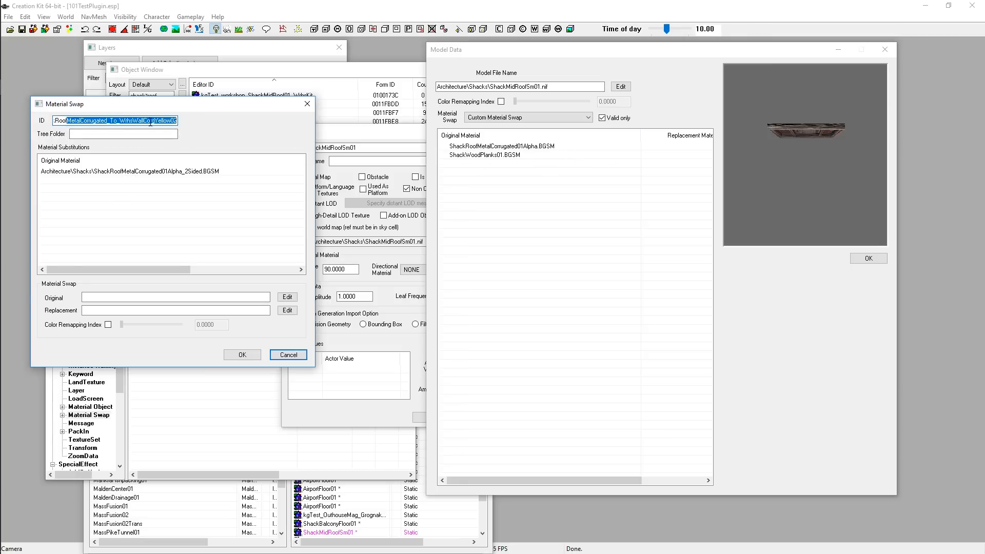
{"action": "left_click", "coordinate": [133, 122]}
{"action": "key", "text": "Home"}
{"action": "left_click", "coordinate": [99, 173]}
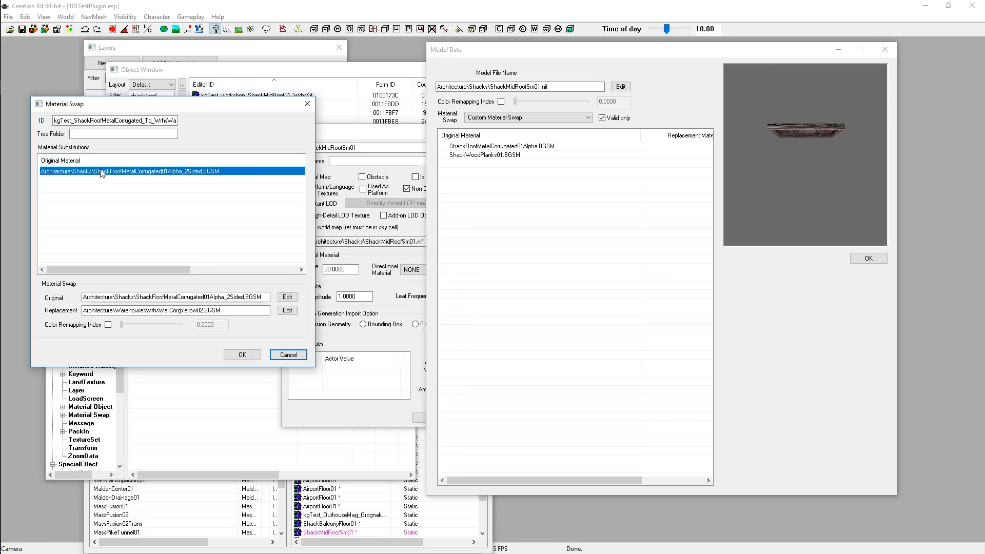
{"action": "left_click", "coordinate": [118, 193]}
Add a second substitution with ShackRoofMetalCorrugated01NoAlpha.BGSM from the Architecture\Shacks folder as its original material.
{"action": "right_click", "coordinate": [105, 182]}
{"action": "left_click", "coordinate": [128, 186]}
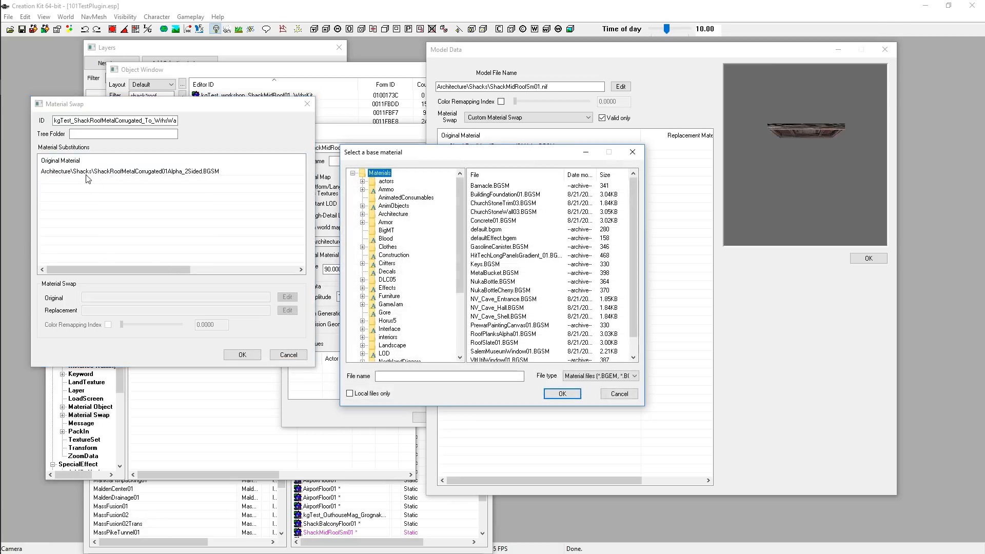
{"action": "left_click_drag", "start_coordinate": [436, 164], "coordinate": [219, 219]}
{"action": "scroll", "coordinate": [184, 388], "scroll_direction": "down", "scroll_amount": 4}
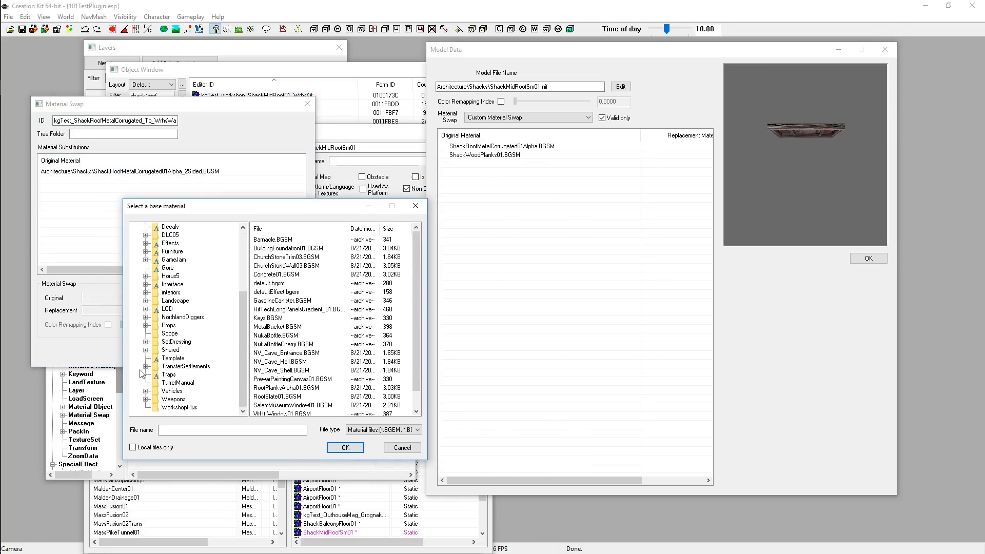
{"action": "scroll", "coordinate": [169, 354], "scroll_direction": "up", "scroll_amount": 4}
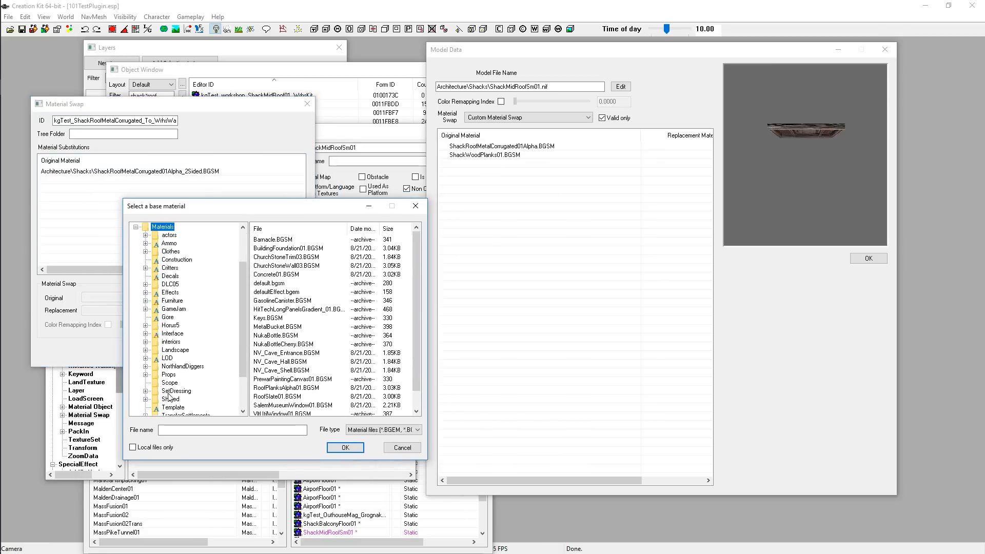
{"action": "left_click", "coordinate": [145, 268]}
{"action": "scroll", "coordinate": [149, 345], "scroll_direction": "down", "scroll_amount": 2}
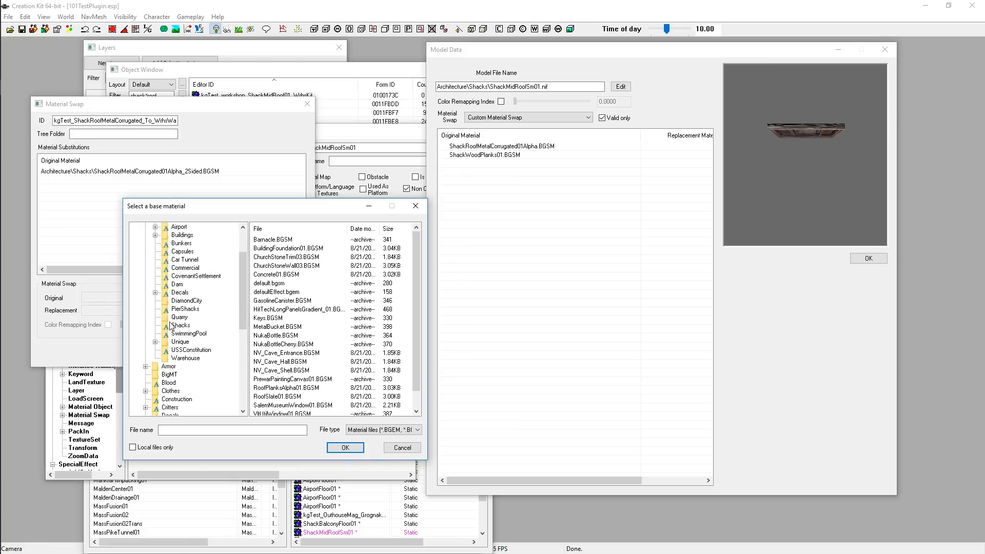
{"action": "left_click", "coordinate": [174, 326]}
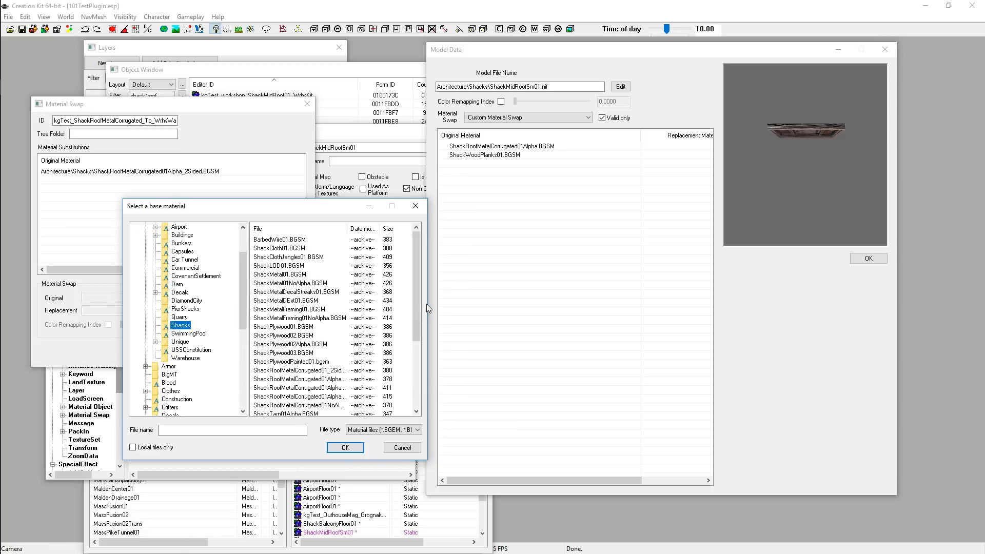
{"action": "double_click", "coordinate": [350, 227]}
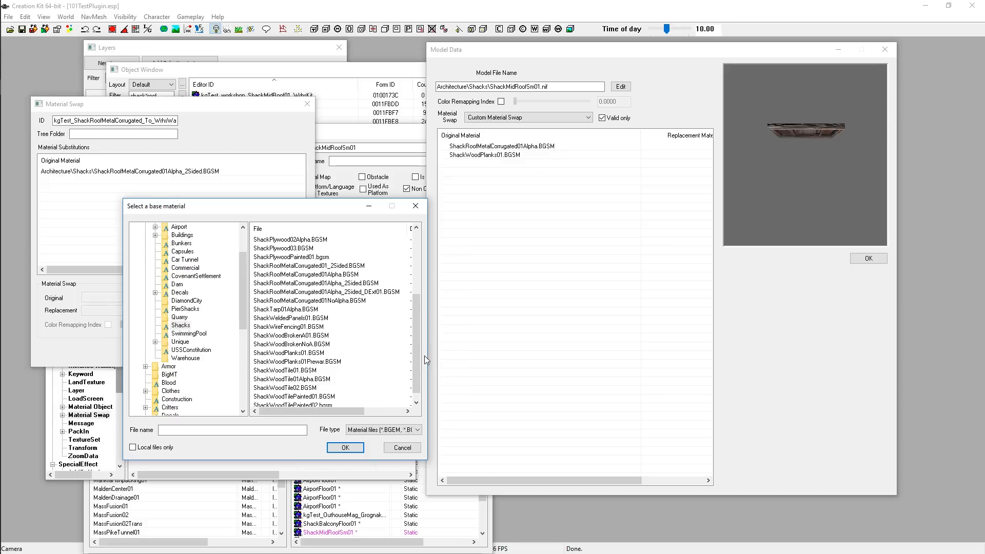
{"action": "double_click", "coordinate": [347, 301]}
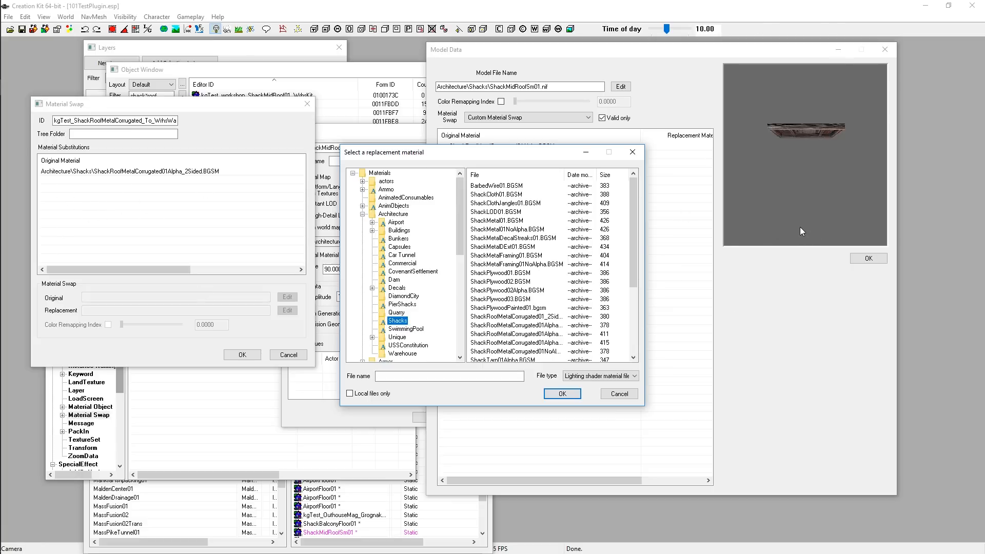
Choose WrhsWallCorgYellow02.BGSM from the Architecture\Warehouse folder as the second substitution's replacement material.
{"action": "scroll", "coordinate": [412, 290], "scroll_direction": "down", "scroll_amount": 4}
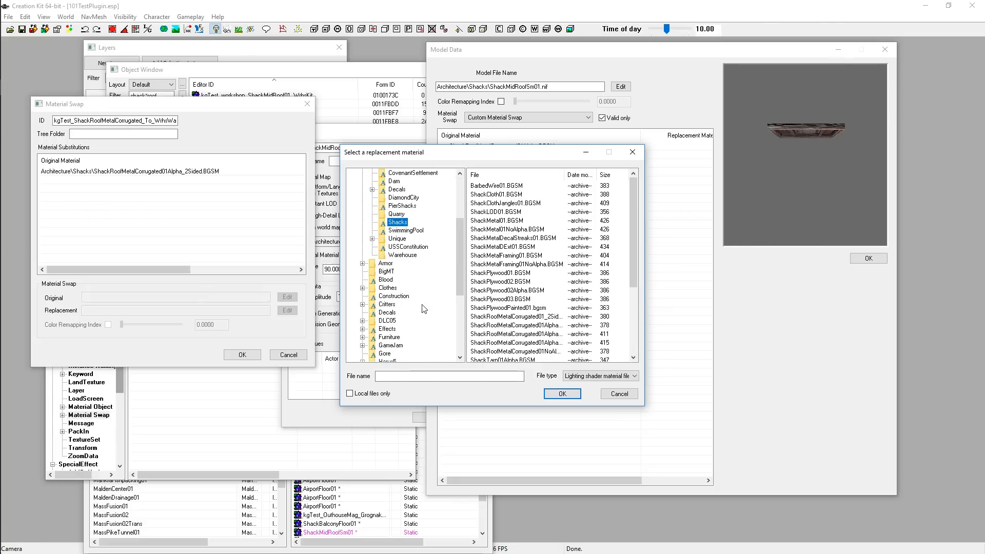
{"action": "scroll", "coordinate": [424, 309], "scroll_direction": "up", "scroll_amount": 2}
{"action": "left_click", "coordinate": [404, 305]}
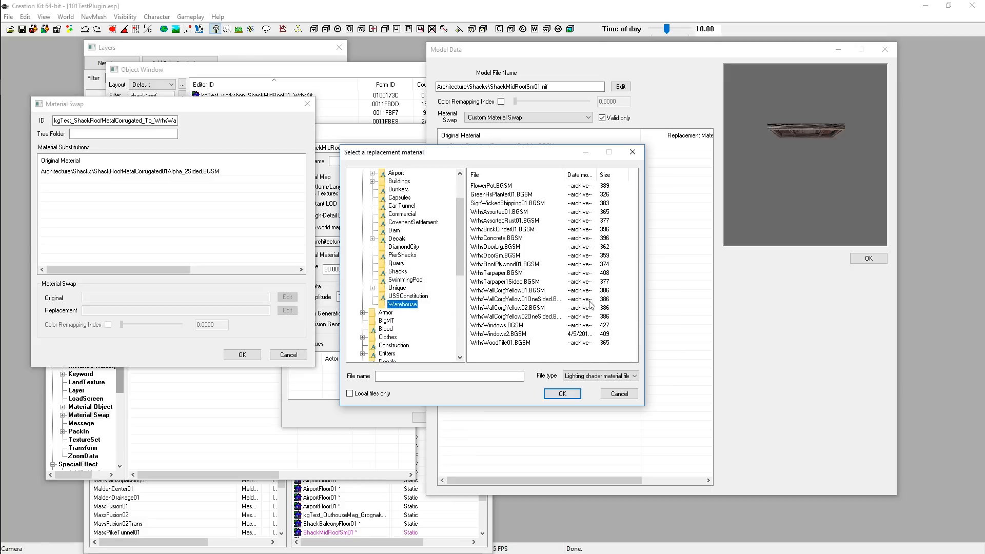
{"action": "double_click", "coordinate": [539, 308]}
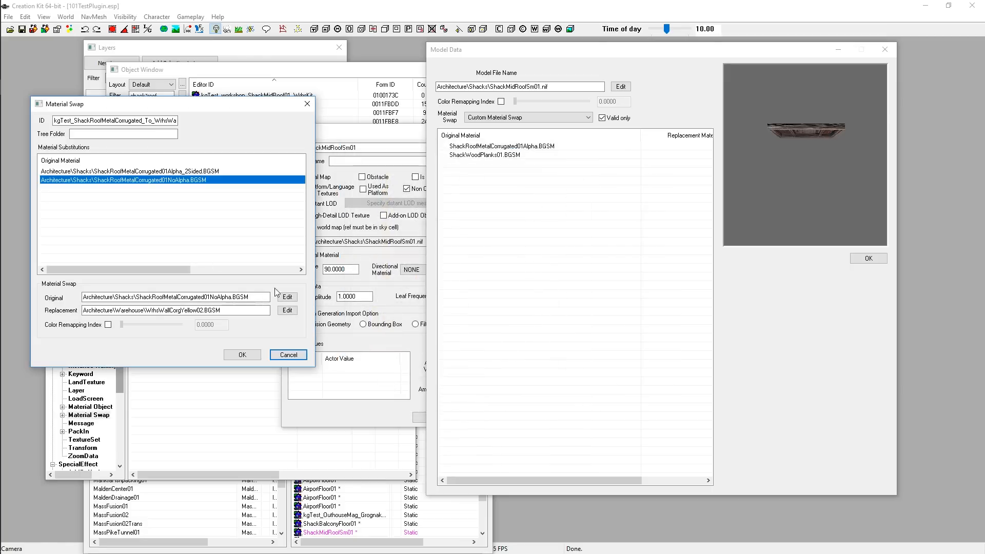
{"action": "left_click", "coordinate": [179, 223]}
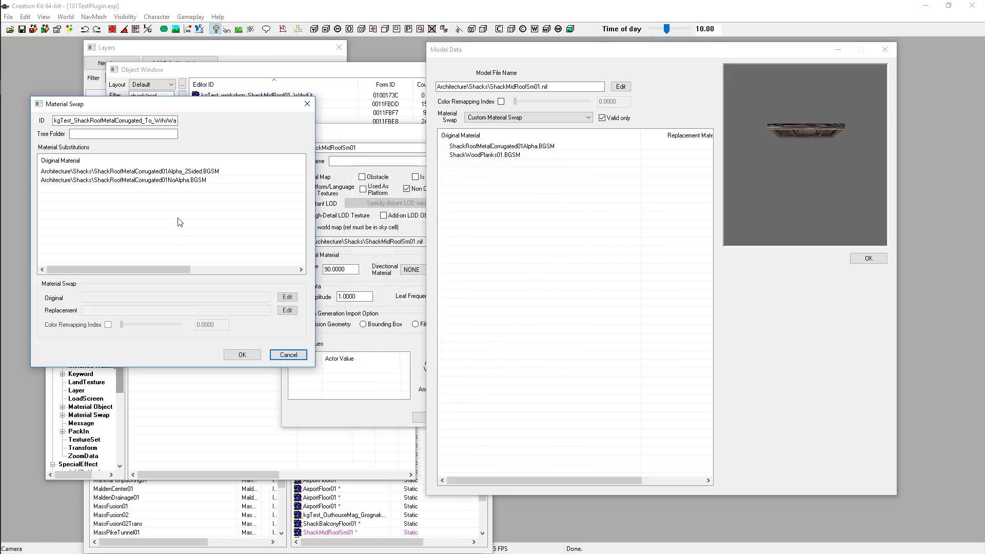
Start a third material substitution and arrange its base material browser beside the roof's model data.
{"action": "right_click", "coordinate": [134, 192]}
{"action": "left_click", "coordinate": [99, 202]}
{"action": "left_click", "coordinate": [247, 353]}
{"action": "right_click", "coordinate": [133, 182]}
{"action": "left_click", "coordinate": [123, 184]}
{"action": "right_click", "coordinate": [124, 185]}
{"action": "left_click", "coordinate": [150, 191]}
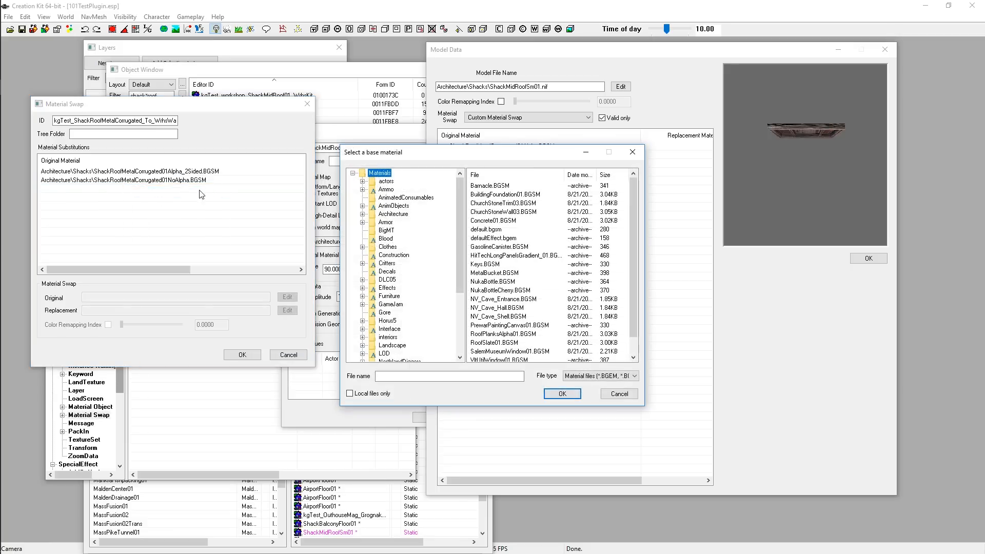
{"action": "left_click_drag", "start_coordinate": [513, 155], "coordinate": [291, 207]}
{"action": "left_click_drag", "start_coordinate": [499, 53], "coordinate": [537, 57]}
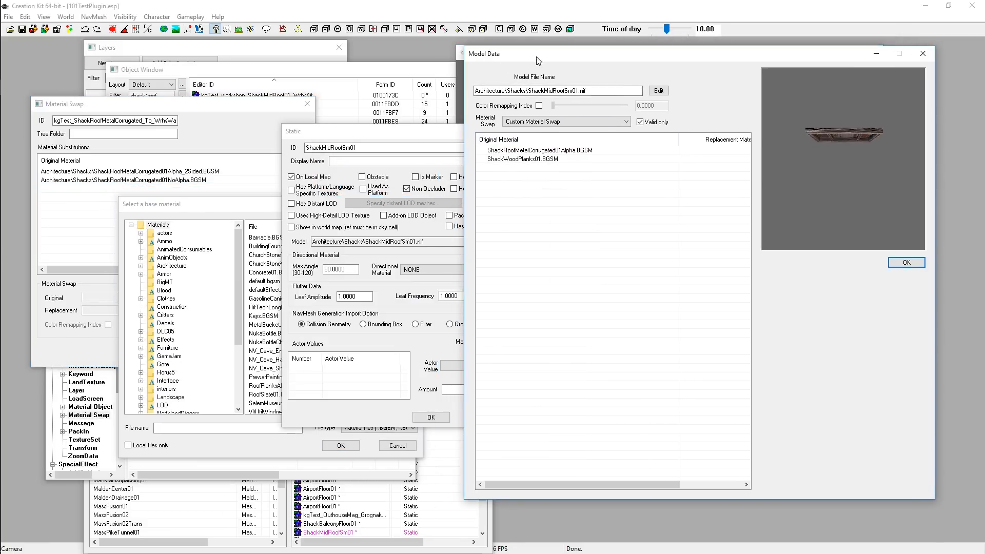
{"action": "left_click", "coordinate": [455, 94]}
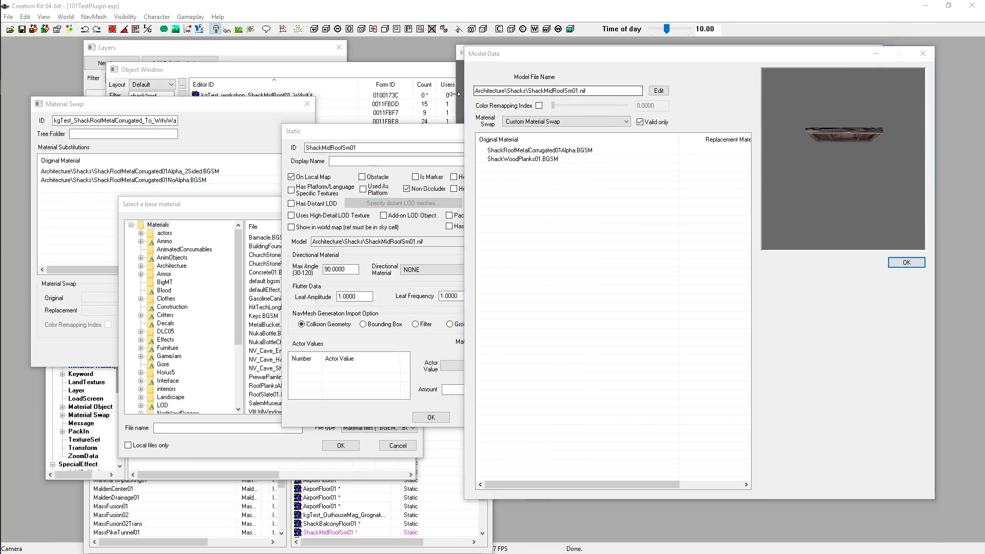
{"action": "mouse_move", "coordinate": [666, 54]}
{"action": "left_mouse_down"}
{"action": "mouse_move", "coordinate": [663, 218]}
{"action": "mouse_move", "coordinate": [565, 233]}
{"action": "mouse_move", "coordinate": [652, 193]}
{"action": "mouse_move", "coordinate": [649, 55]}
{"action": "left_mouse_up"}
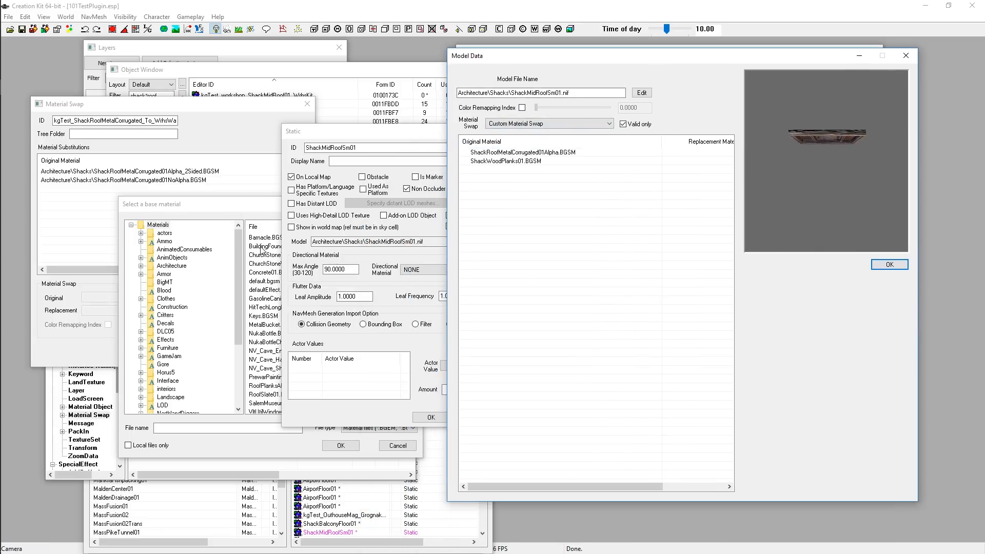
Browse the base material folders, including Architecture\Warehouse, and compare them with the materials listed in the roof's model data.
{"action": "left_click", "coordinate": [190, 209]}
{"action": "scroll", "coordinate": [199, 334], "scroll_direction": "down", "scroll_amount": 4}
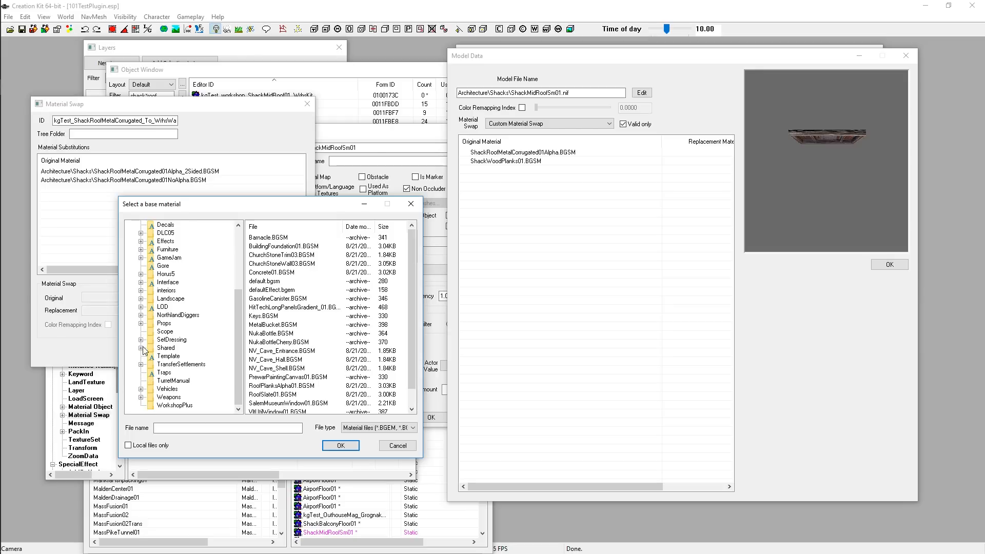
{"action": "scroll", "coordinate": [146, 340], "scroll_direction": "up", "scroll_amount": 4}
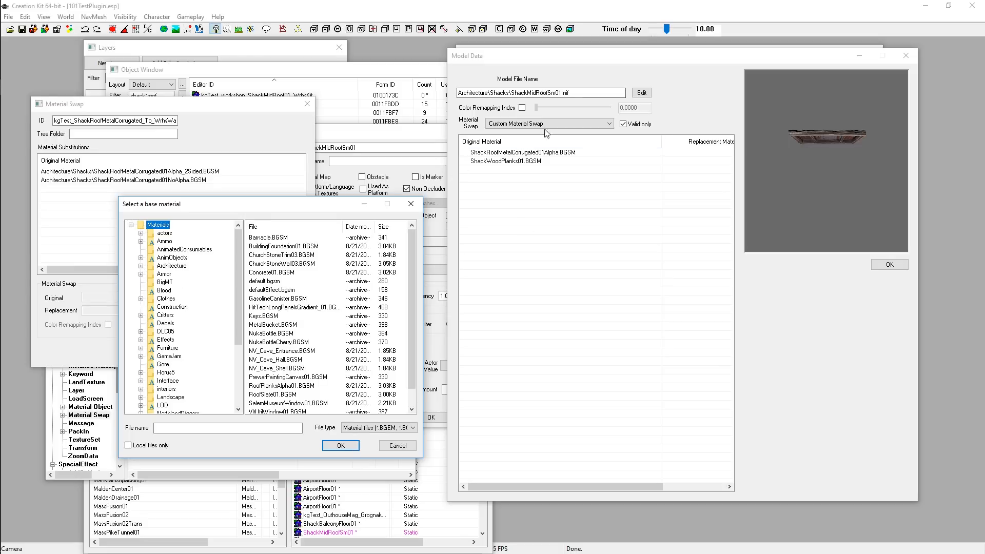
{"action": "left_click", "coordinate": [606, 124]}
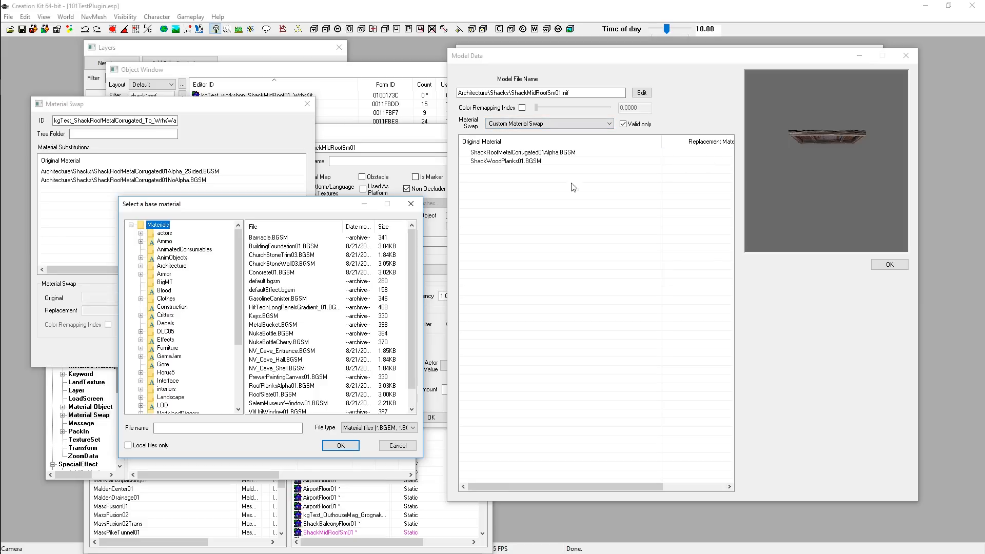
{"action": "scroll", "coordinate": [186, 365], "scroll_direction": "down", "scroll_amount": 4}
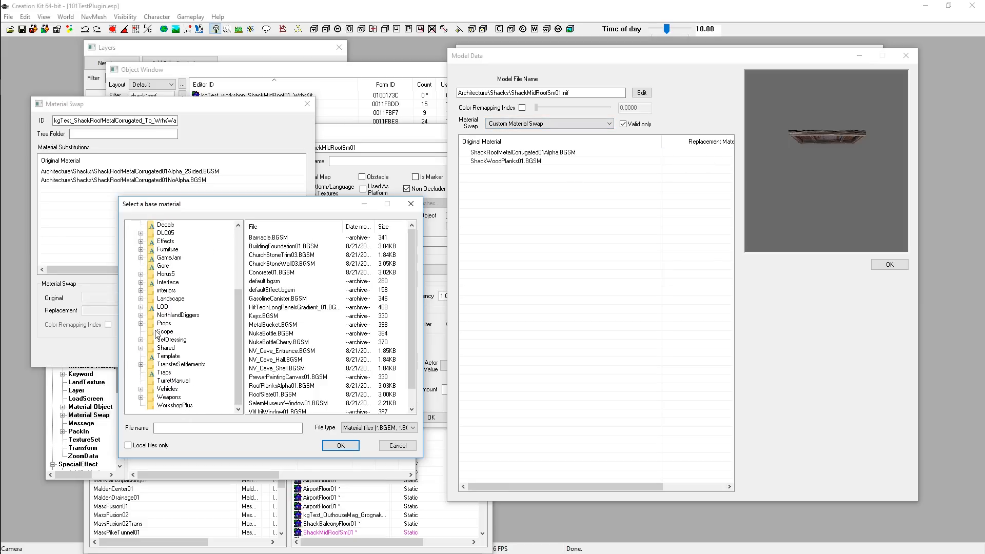
{"action": "scroll", "coordinate": [153, 369], "scroll_direction": "up", "scroll_amount": 4}
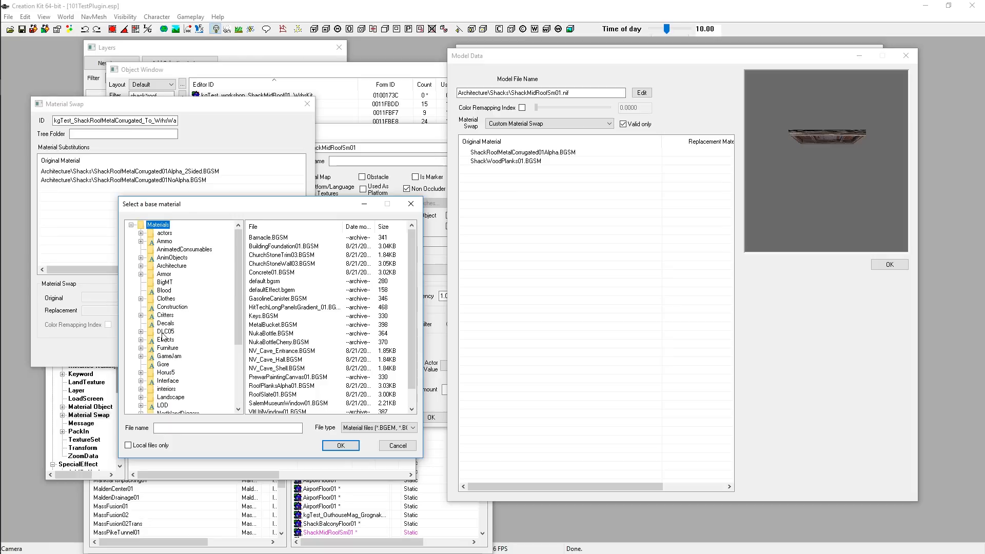
{"action": "left_click", "coordinate": [140, 266]}
{"action": "scroll", "coordinate": [154, 323], "scroll_direction": "down", "scroll_amount": 3}
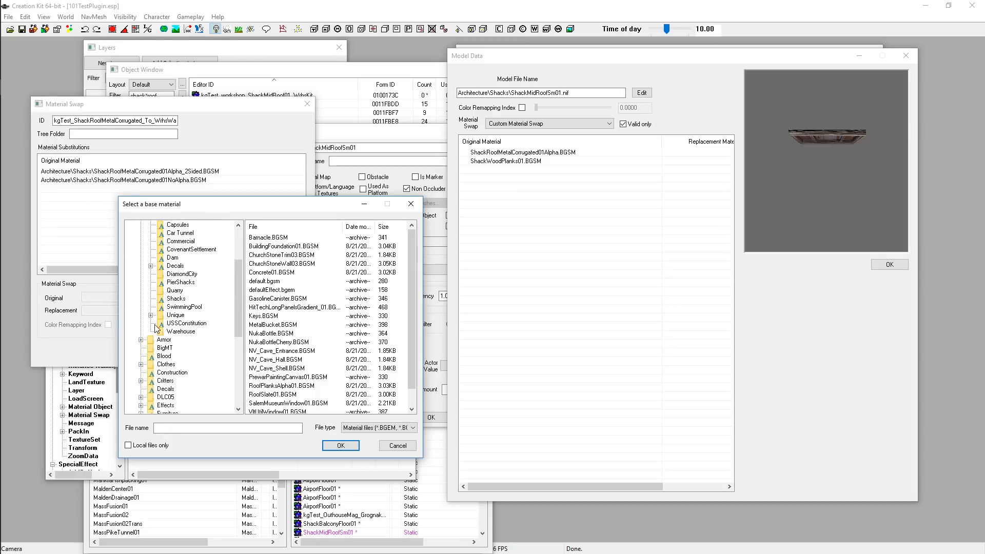
{"action": "left_click", "coordinate": [181, 331]}
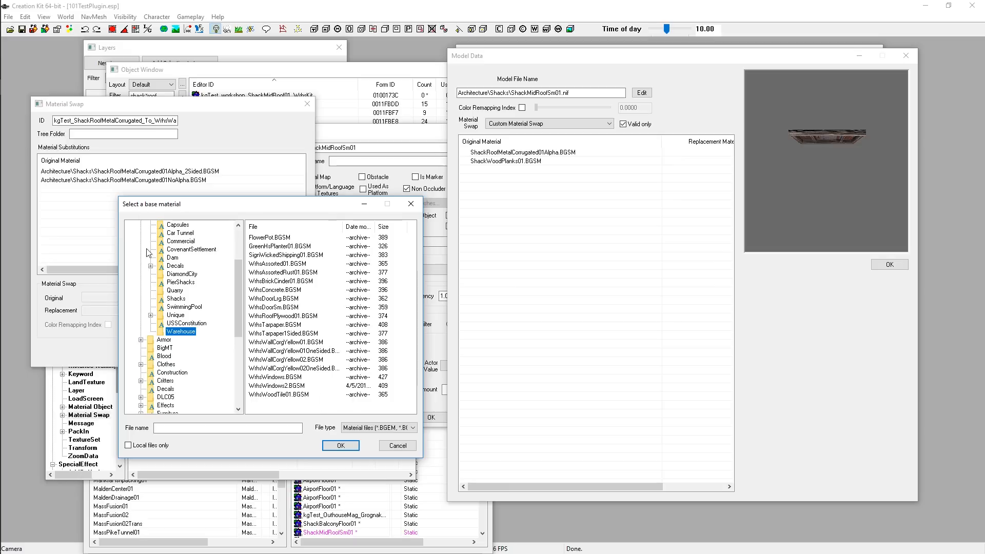
{"action": "scroll", "coordinate": [149, 253], "scroll_direction": "up", "scroll_amount": 3}
{"action": "left_click", "coordinate": [141, 266]}
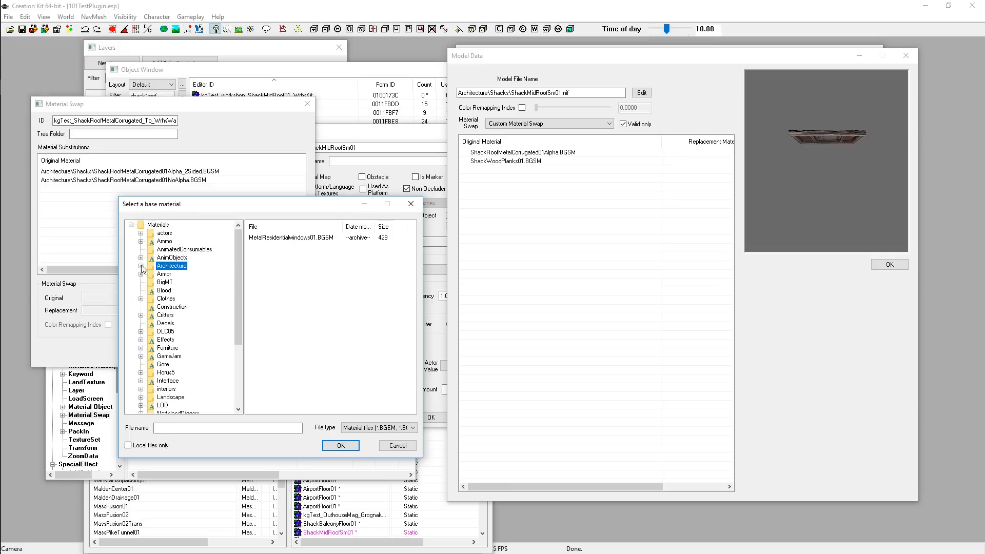
Choose ShackRoofMetalCorrugated01Alpha.BGSM from the Architecture\Shacks folder as the third substitution's original material.
{"action": "left_click", "coordinate": [140, 266]}
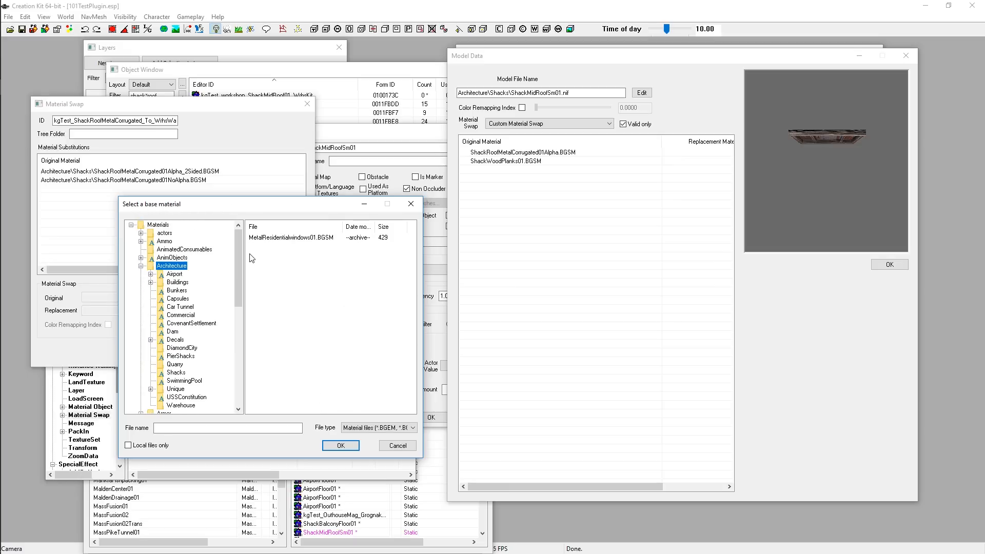
{"action": "scroll", "coordinate": [175, 346], "scroll_direction": "down", "scroll_amount": 2}
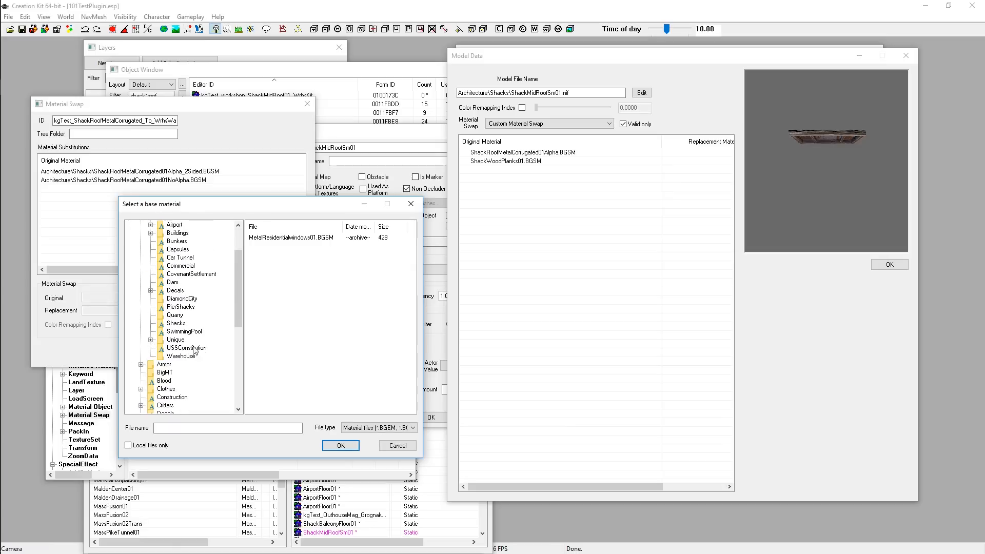
{"action": "left_click", "coordinate": [176, 323]}
{"action": "scroll", "coordinate": [314, 321], "scroll_direction": "down", "scroll_amount": 4}
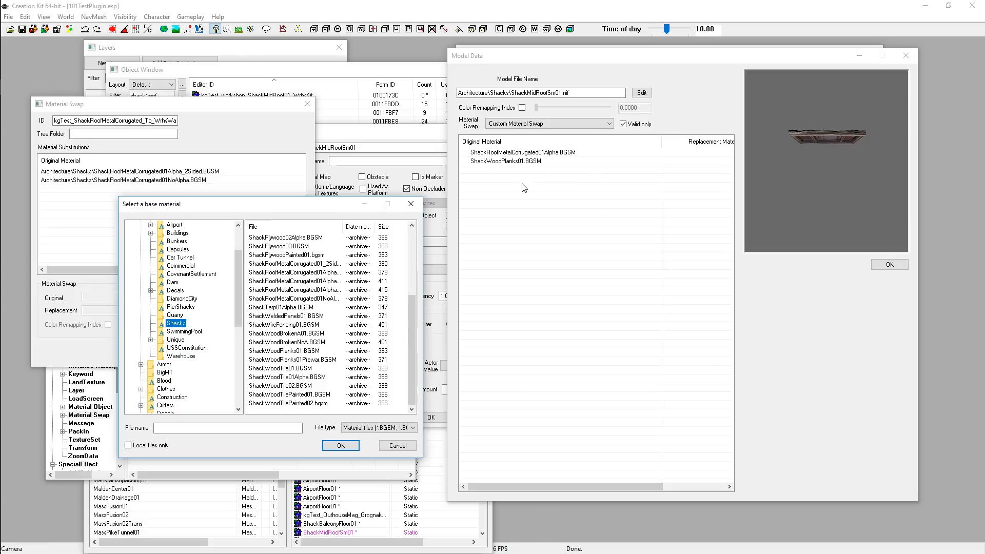
{"action": "left_click_drag", "start_coordinate": [343, 226], "coordinate": [384, 227]}
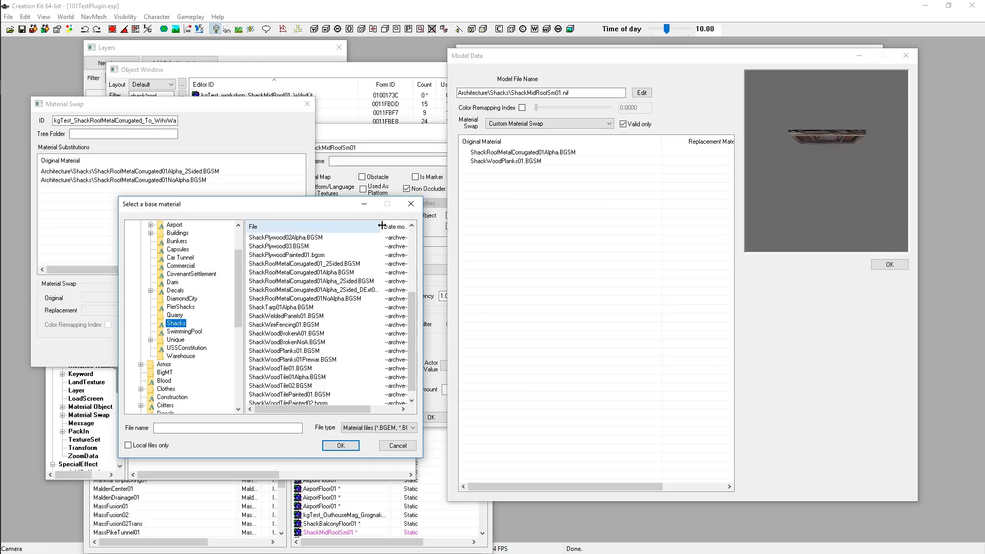
{"action": "left_click", "coordinate": [342, 264]}
{"action": "left_click", "coordinate": [341, 273]}
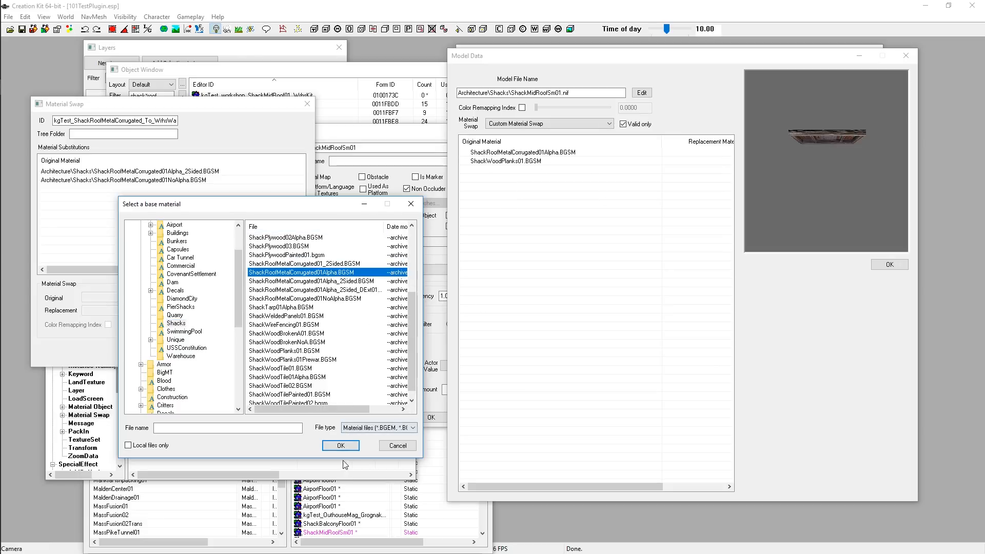
{"action": "left_click", "coordinate": [341, 445]}
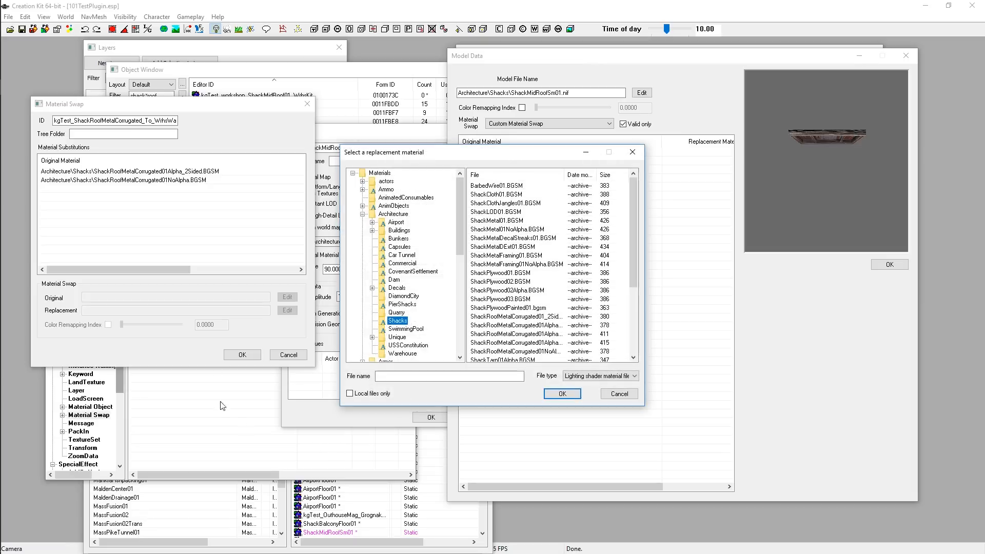
Choose WrhsWallCorgYellow02.BGSM from the Architecture\Warehouse folder as the third substitution's replacement material and save the material swap form.
{"action": "left_click", "coordinate": [408, 353]}
{"action": "left_click", "coordinate": [536, 308]}
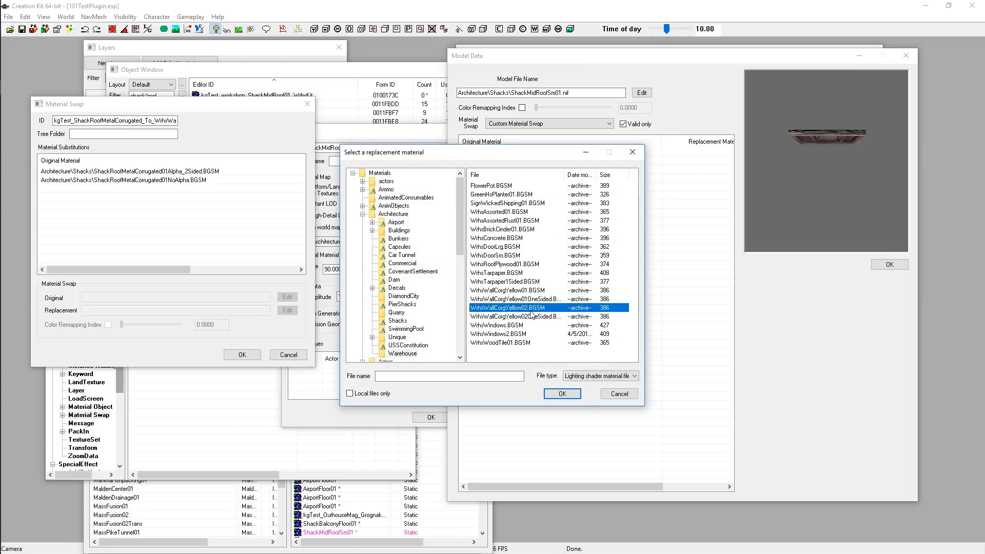
{"action": "left_click", "coordinate": [563, 393]}
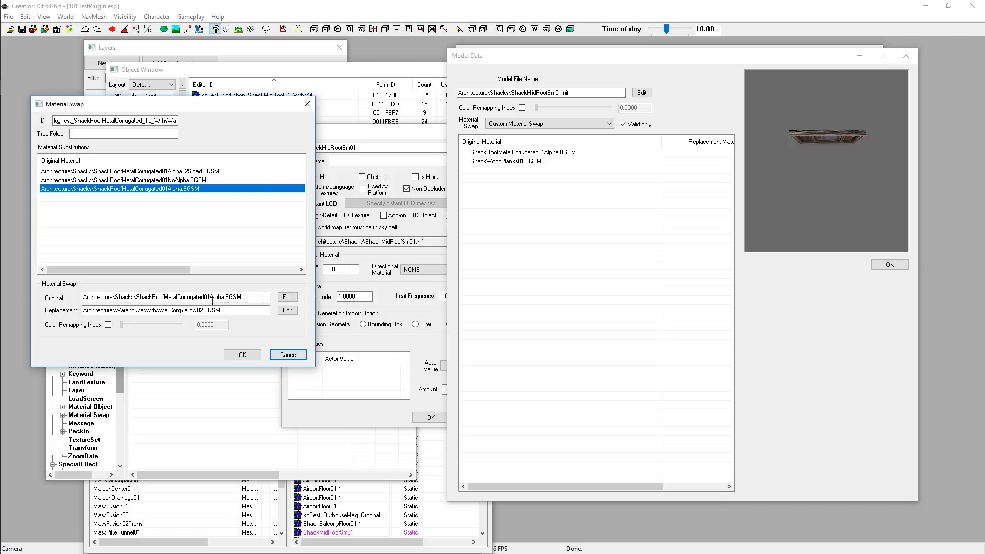
{"action": "left_click", "coordinate": [242, 355]}
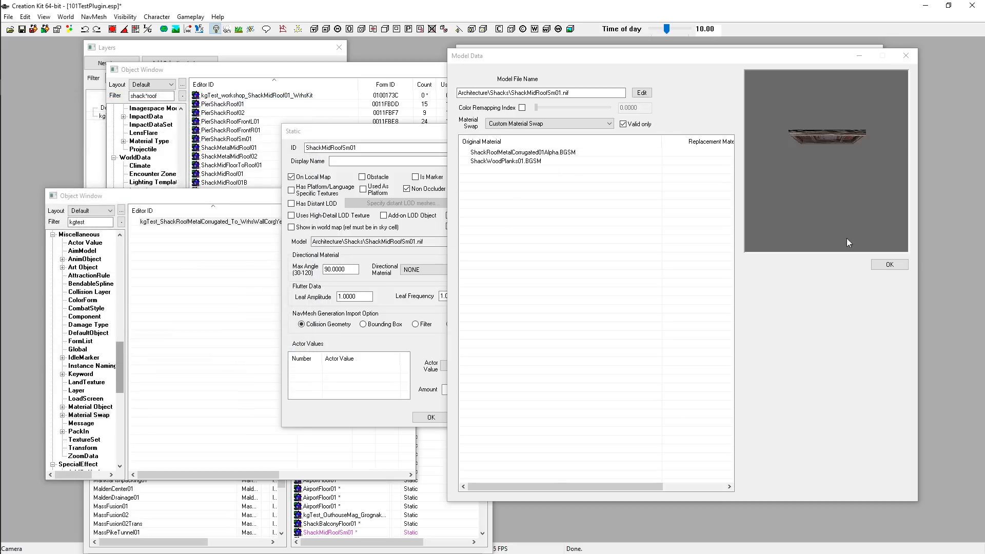
Close the roof's model data, then leave its base static and reference dialogs without saving changes.
{"action": "left_click", "coordinate": [890, 265]}
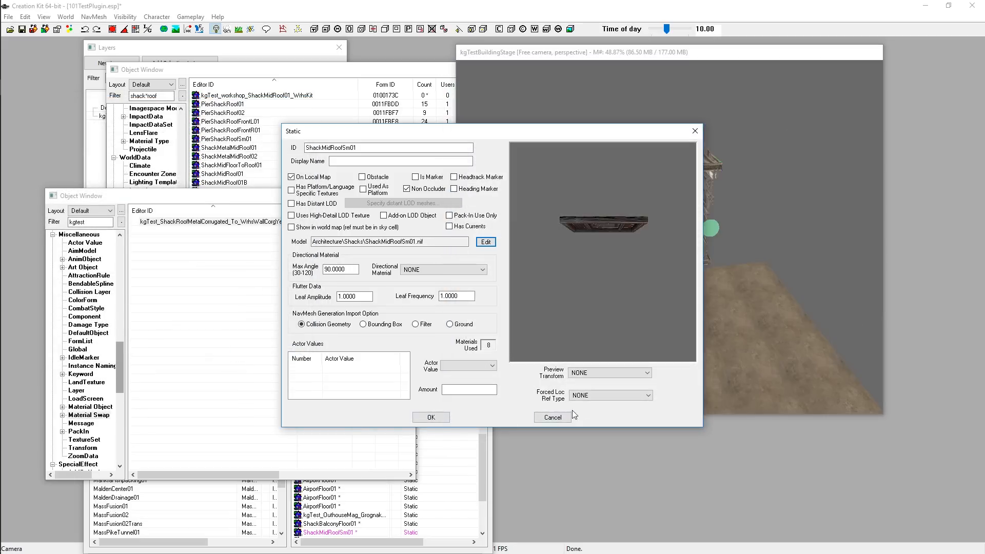
{"action": "left_click", "coordinate": [540, 418]}
{"action": "left_click", "coordinate": [536, 413]}
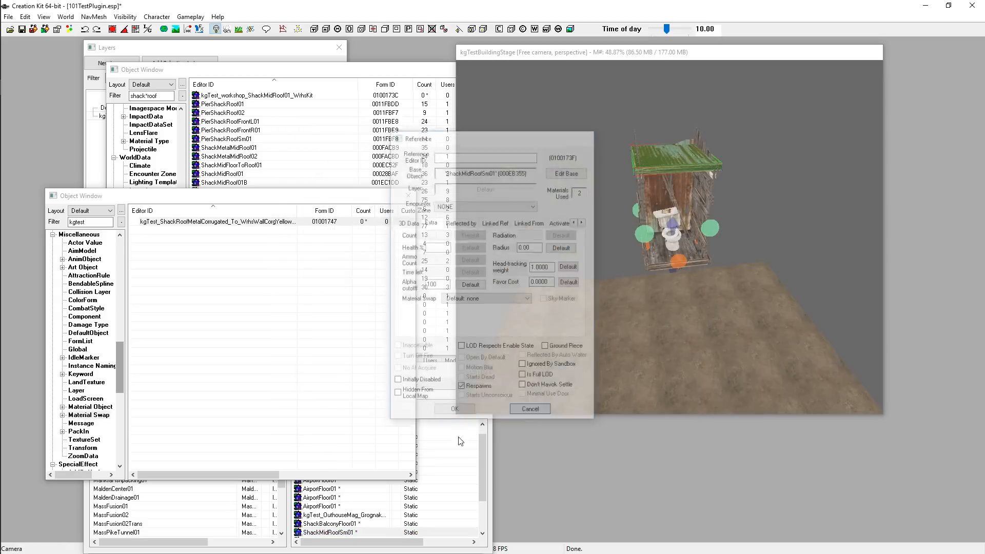
Assign the kgTest_ShackRoofMetalCorrugated_To_WrhsWallCorgYellow02 material swap to the outhouse roof reference and inspect the roof from another angle.
{"action": "double_click", "coordinate": [687, 168]}
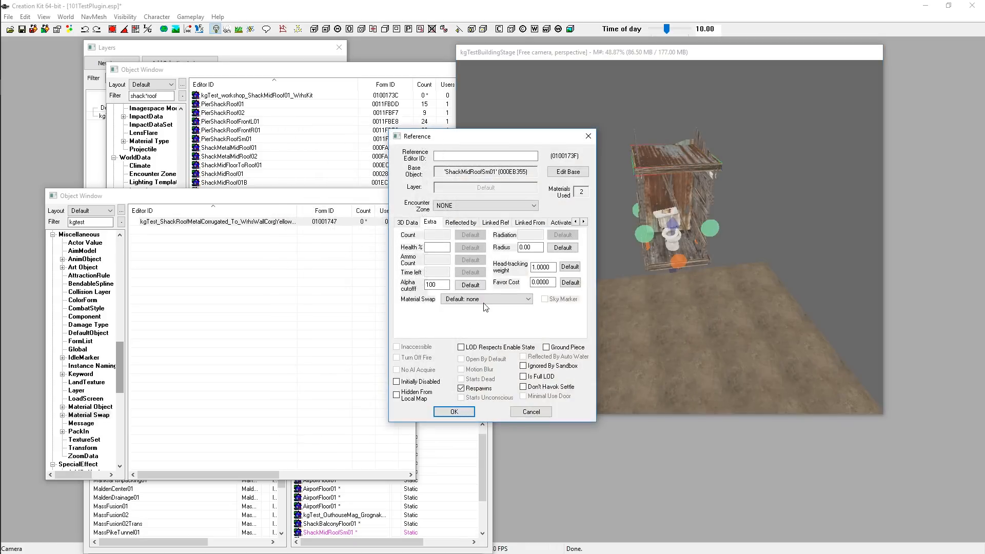
{"action": "left_click", "coordinate": [485, 298]}
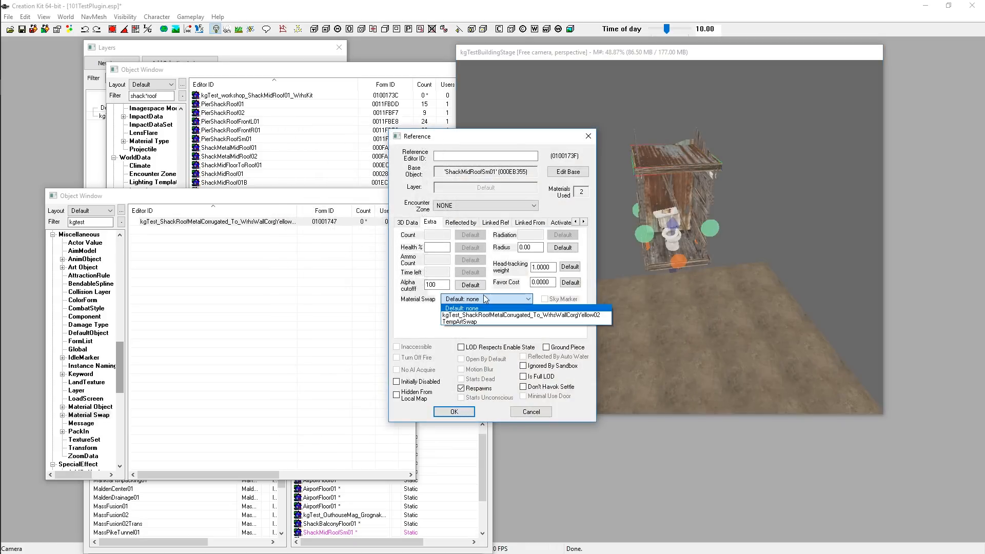
{"action": "left_click", "coordinate": [513, 315]}
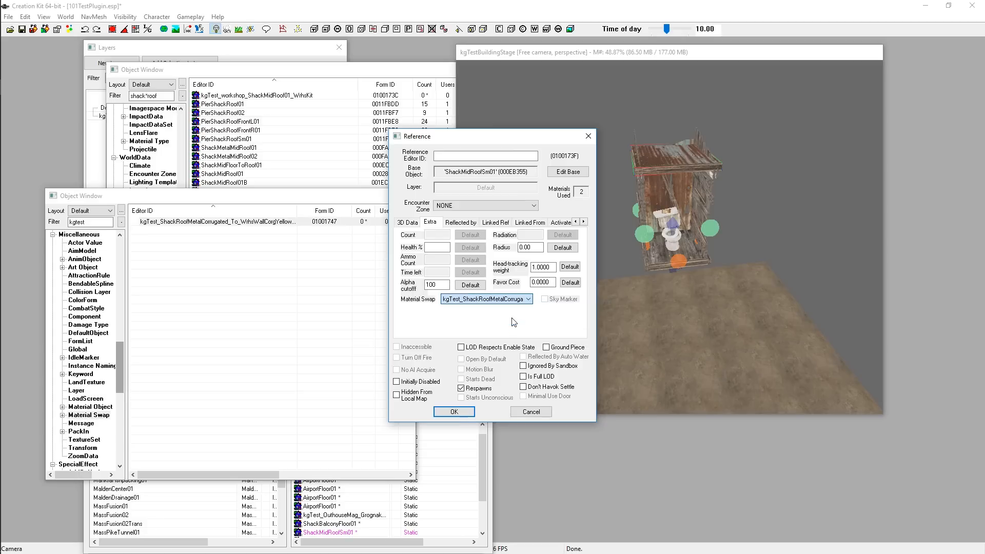
{"action": "left_click", "coordinate": [445, 414]}
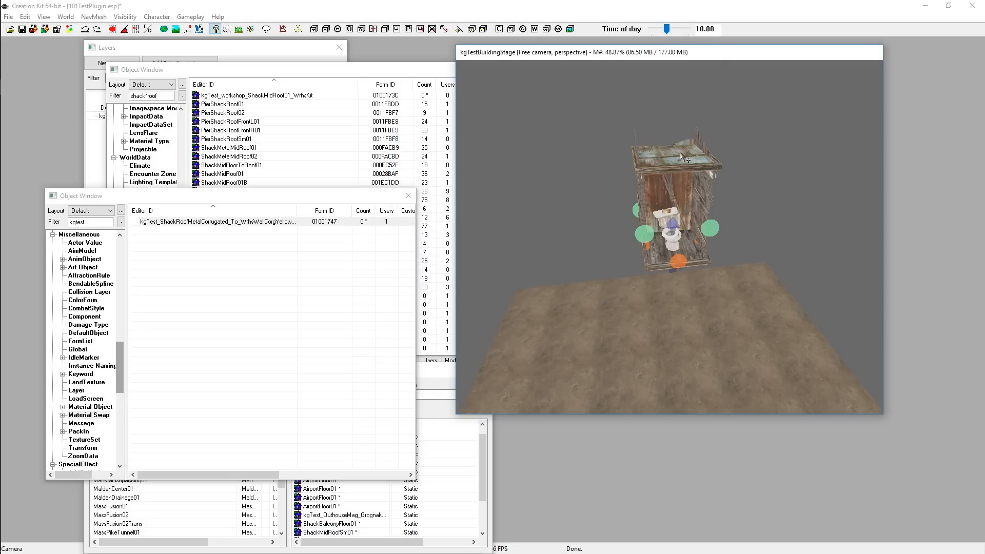
{"action": "left_click", "coordinate": [681, 153]}
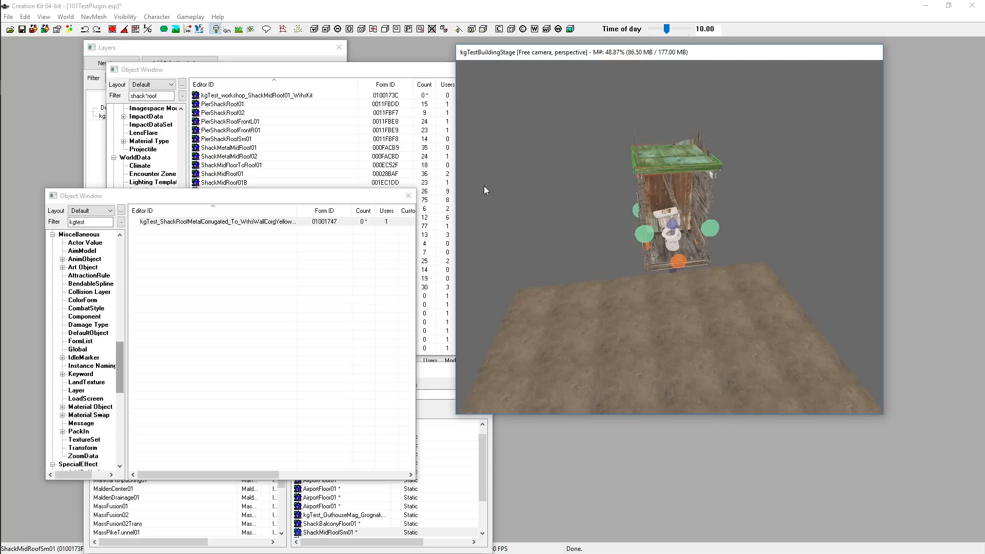
{"action": "left_click", "coordinate": [724, 137]}
{"action": "middle_click_drag", "start_coordinate": [724, 137], "coordinate": [759, 157], "text": "shift"}
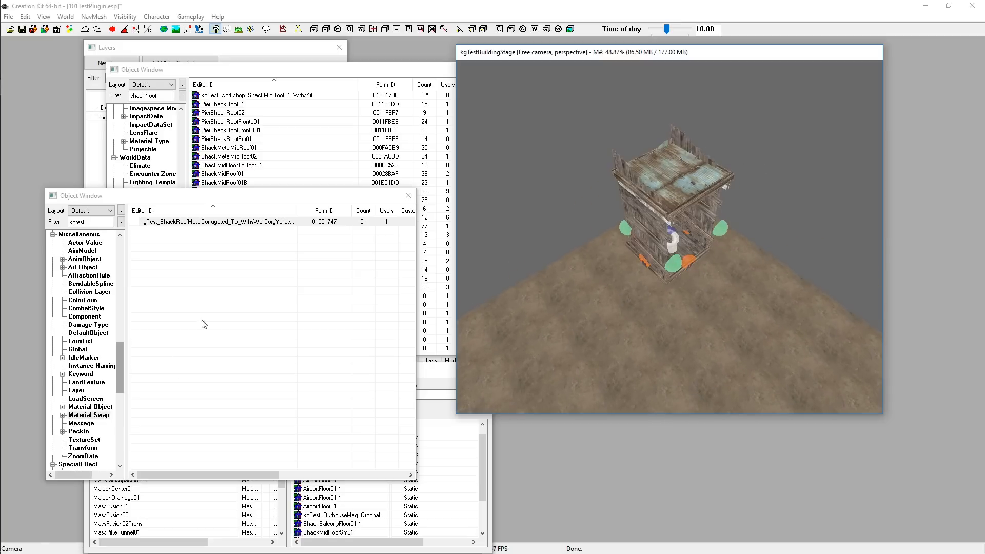
Place all the workshop roof statics from workshop_ShackMetalMidRoof01 through workshop_ShackMidRoof05 together above the outhouse in the cell.
{"action": "left_click", "coordinate": [251, 149]}
{"action": "scroll", "coordinate": [265, 303], "scroll_direction": "down", "scroll_amount": 2}
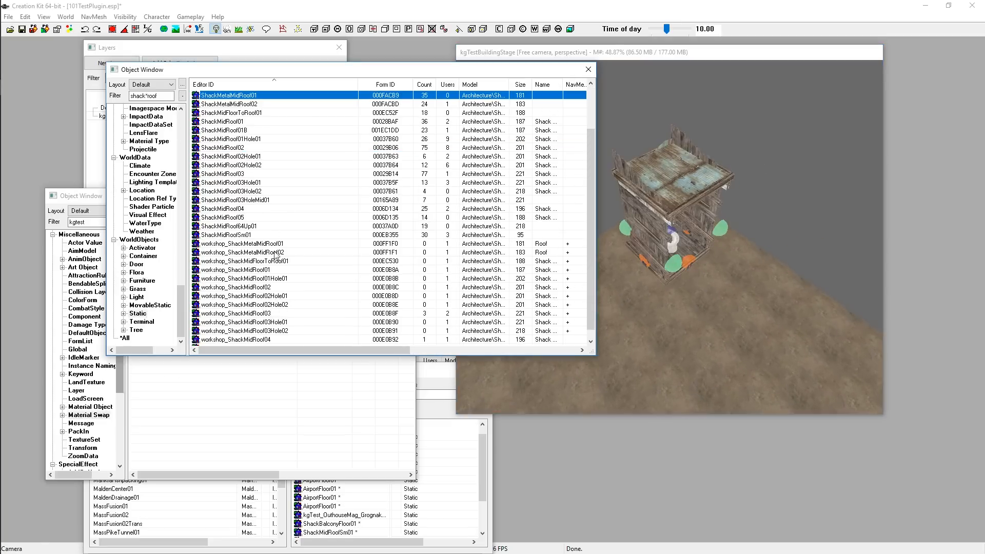
{"action": "left_click", "coordinate": [272, 245]}
{"action": "left_click", "coordinate": [260, 339], "text": "shift"}
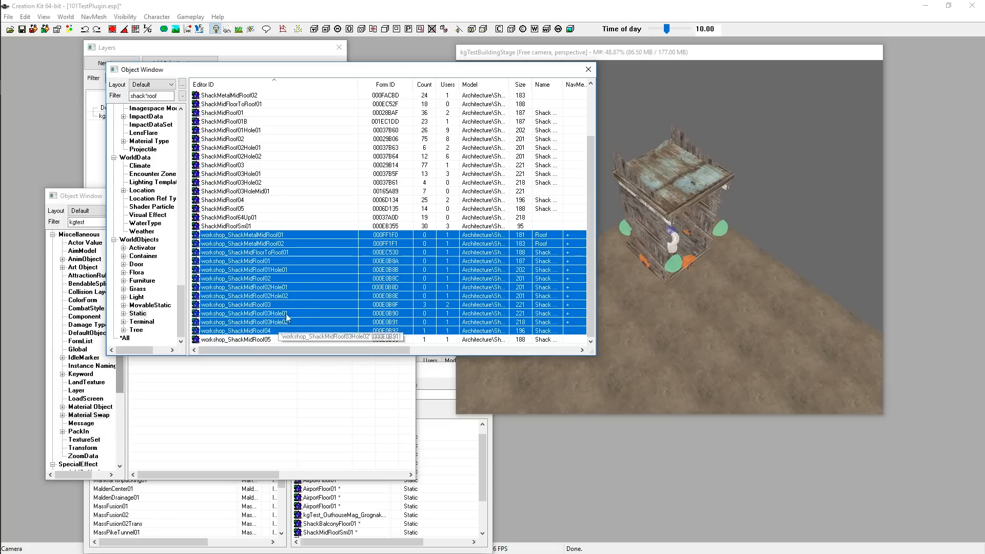
{"action": "left_click", "coordinate": [248, 341], "text": "shift"}
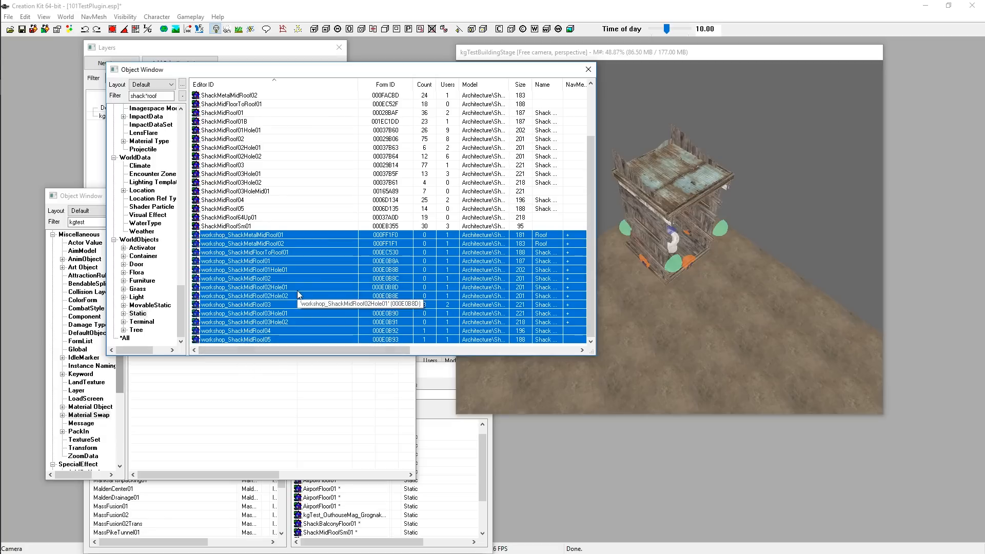
{"action": "left_click_drag", "start_coordinate": [267, 269], "coordinate": [771, 161]}
Pull the pale metal roof and the blue corrugated roof out of the overlapping stack and park them together beside it.
{"action": "scroll", "coordinate": [771, 155], "scroll_direction": "down", "scroll_amount": 8}
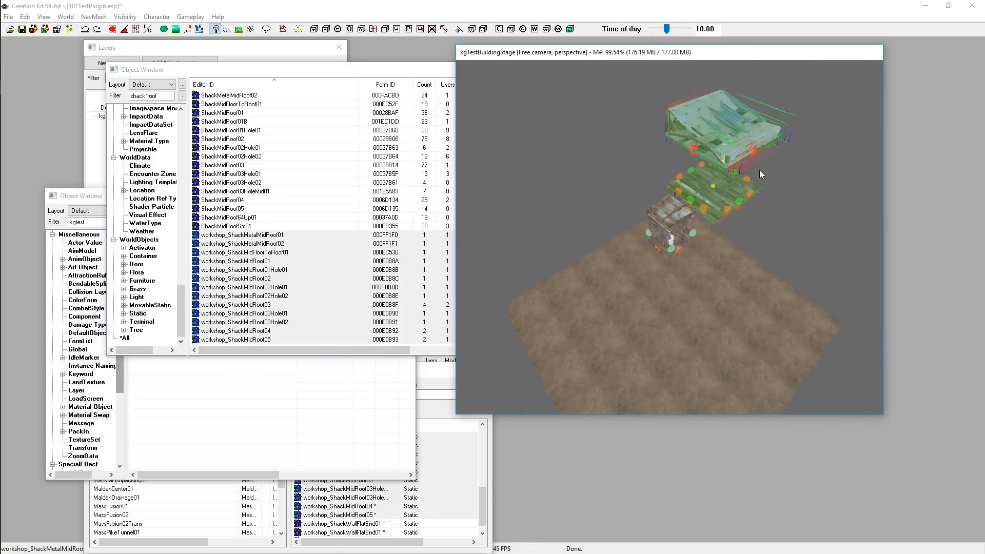
{"action": "middle_click_drag", "start_coordinate": [730, 181], "coordinate": [668, 204]}
{"action": "left_click", "coordinate": [627, 188]}
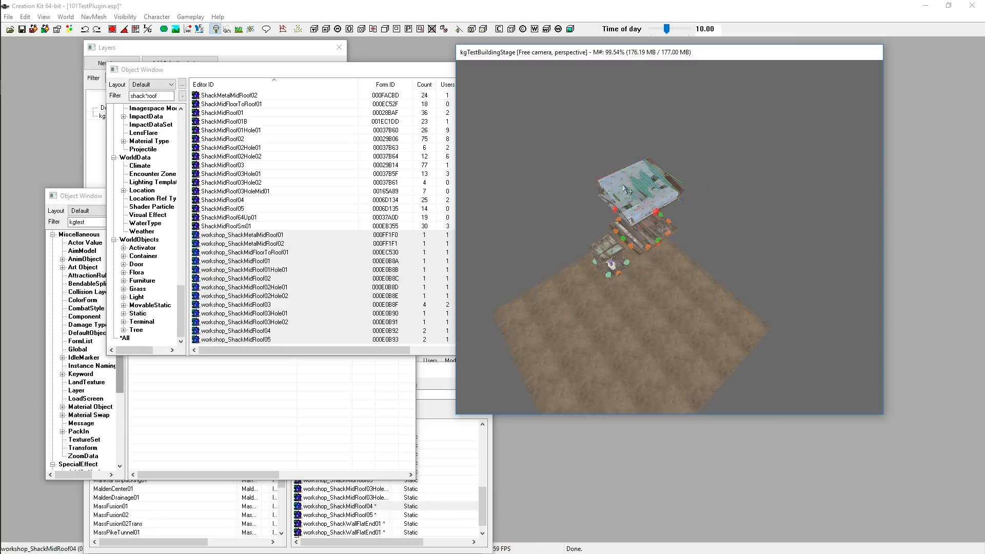
{"action": "left_click", "coordinate": [685, 180]}
{"action": "left_click", "coordinate": [631, 183]}
{"action": "left_click_drag", "start_coordinate": [590, 179], "coordinate": [549, 165]}
{"action": "left_click", "coordinate": [714, 193]}
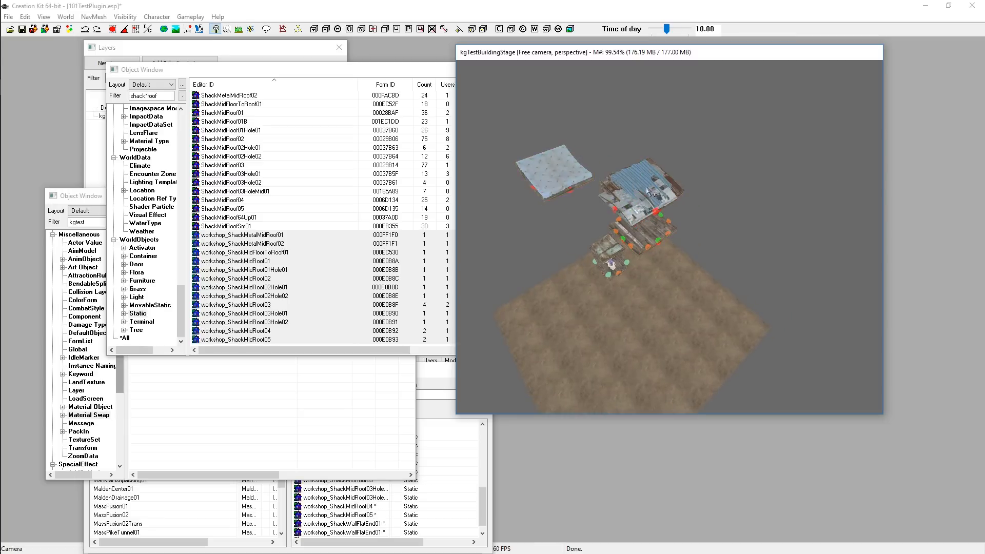
{"action": "left_click", "coordinate": [644, 177]}
{"action": "left_click_drag", "start_coordinate": [645, 176], "coordinate": [540, 146]}
Separate two rusty corrugated roofs from the stack and move another metal-tiled roof beside the blue metal pieces.
{"action": "left_click", "coordinate": [642, 175]}
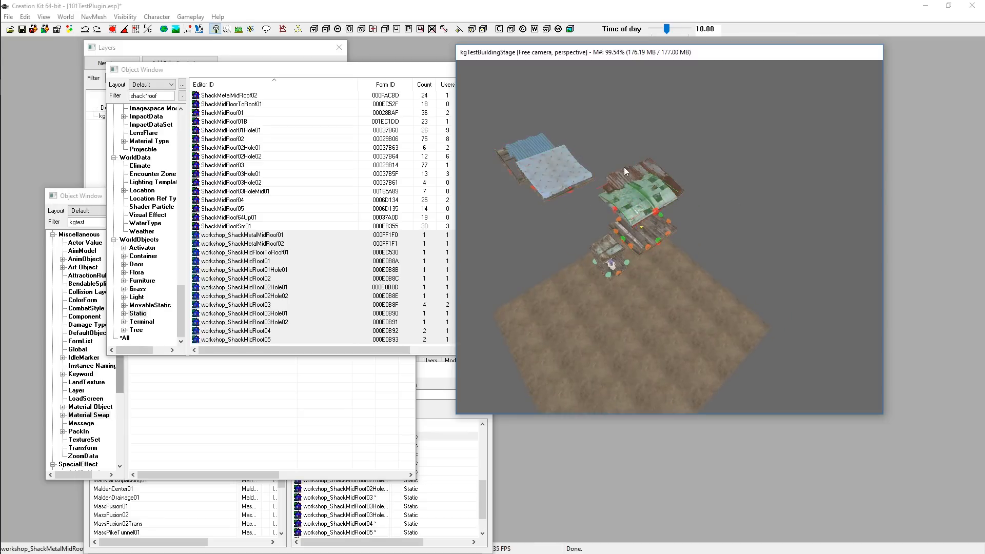
{"action": "left_click_drag", "start_coordinate": [625, 171], "coordinate": [775, 149]}
{"action": "left_click", "coordinate": [635, 206]}
{"action": "left_click_drag", "start_coordinate": [635, 202], "coordinate": [524, 142]}
{"action": "left_click", "coordinate": [641, 177]}
{"action": "left_click_drag", "start_coordinate": [640, 178], "coordinate": [704, 147]}
{"action": "left_click", "coordinate": [575, 230]}
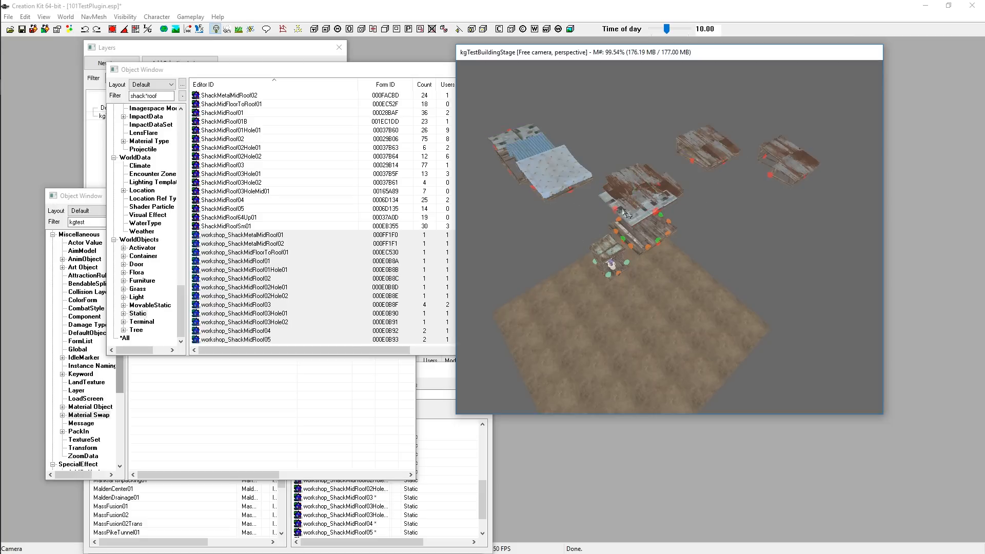
Move two more rusty roofs off the stack, one behind it and a large one to the outer edge of the spread.
{"action": "left_click", "coordinate": [642, 174]}
{"action": "left_click", "coordinate": [621, 179]}
{"action": "left_click_drag", "start_coordinate": [621, 179], "coordinate": [641, 137]}
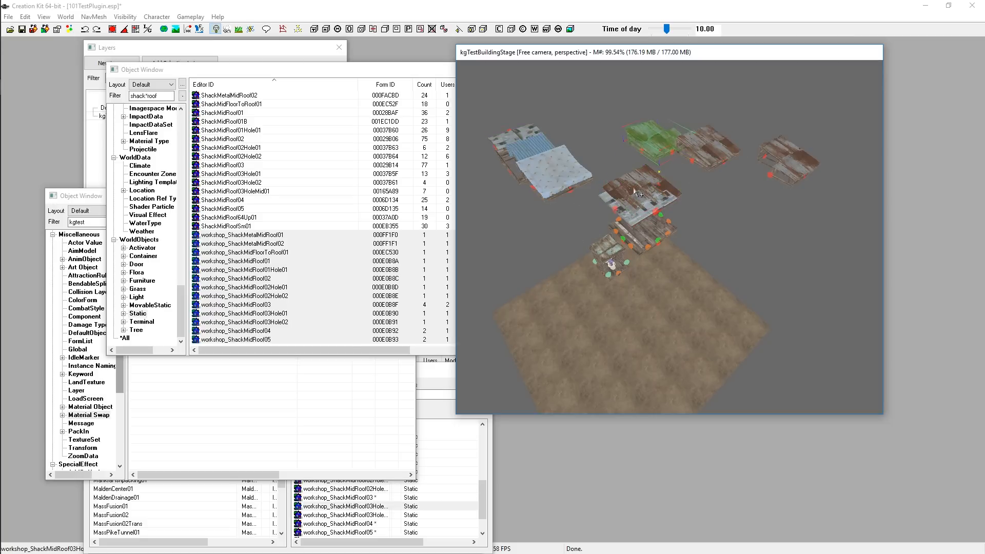
{"action": "left_click", "coordinate": [634, 180]}
{"action": "left_click", "coordinate": [640, 177]}
{"action": "left_click", "coordinate": [640, 177]}
{"action": "left_click_drag", "start_coordinate": [640, 178], "coordinate": [810, 206]}
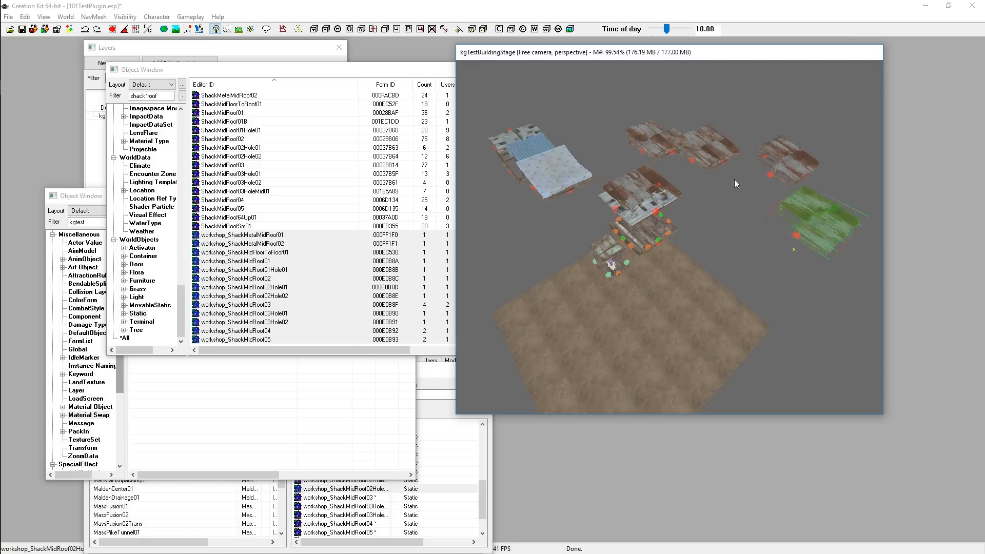
Move another large rusty roof next to the outermost one and a smaller one into the back row.
{"action": "left_click", "coordinate": [634, 186]}
{"action": "left_click_drag", "start_coordinate": [634, 187], "coordinate": [735, 195]}
{"action": "left_click", "coordinate": [629, 180]}
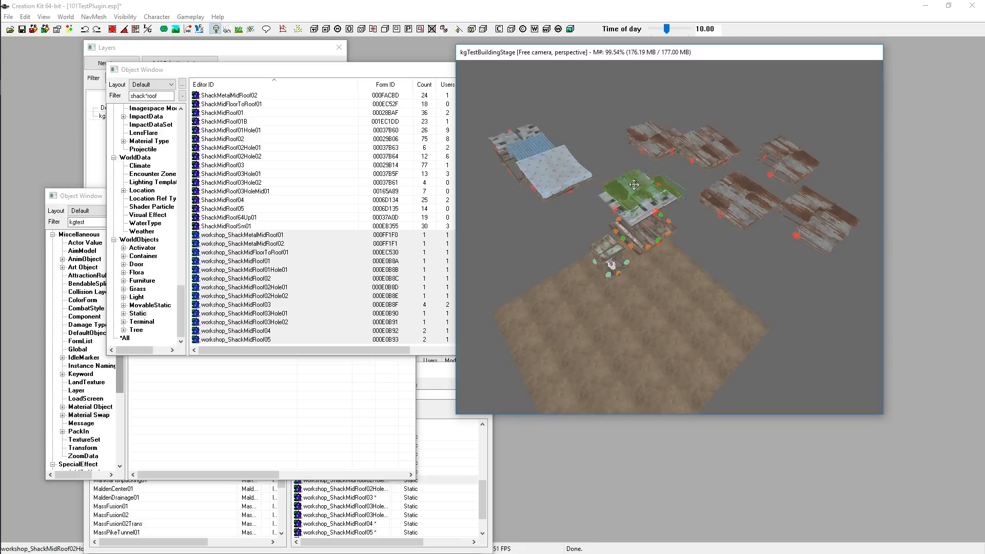
{"action": "left_click_drag", "start_coordinate": [628, 190], "coordinate": [608, 150]}
Put the last metal-tiled roof with the other metal pieces and separate the two remaining overlapping rusty roofs.
{"action": "left_click", "coordinate": [649, 208]}
{"action": "left_click_drag", "start_coordinate": [649, 209], "coordinate": [553, 186]}
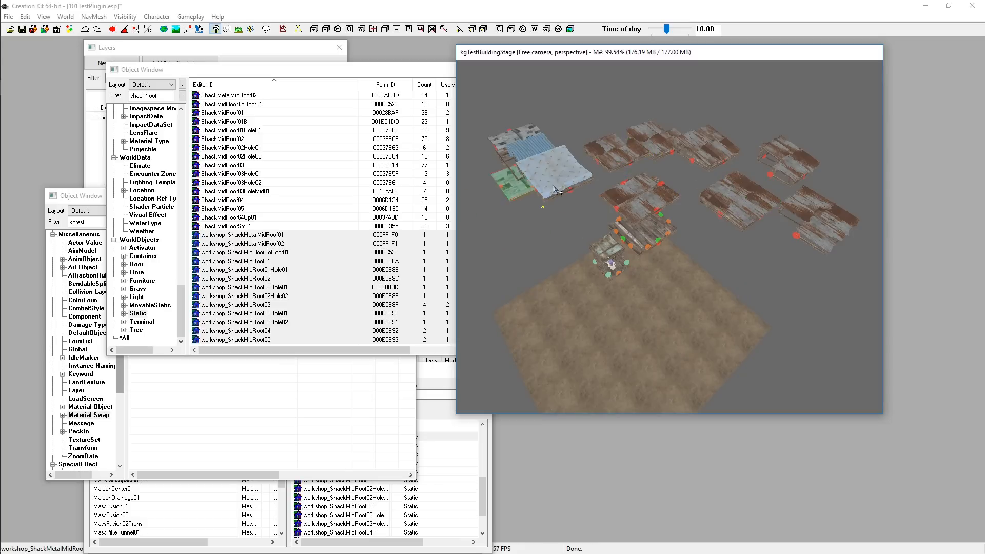
{"action": "left_click", "coordinate": [615, 202]}
{"action": "left_click_drag", "start_coordinate": [642, 190], "coordinate": [710, 243]}
{"action": "left_click", "coordinate": [642, 194]}
{"action": "left_click_drag", "start_coordinate": [642, 194], "coordinate": [679, 168]}
Select all eight rusty corrugated roof pieces and apply the kgTest_ShackRoofMetalCorrugated_To_WrhsWallCorgYellow02 material swap to them.
{"action": "left_click", "coordinate": [616, 140]}
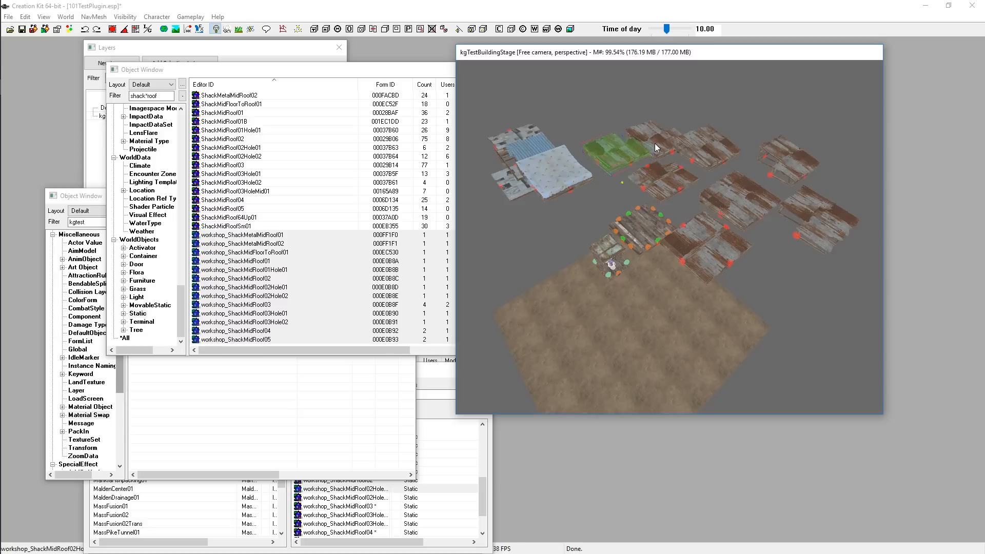
{"action": "left_click", "coordinate": [654, 143], "text": "ctrl"}
{"action": "left_click", "coordinate": [781, 157], "text": "ctrl"}
{"action": "left_click", "coordinate": [708, 162], "text": "ctrl"}
{"action": "left_click", "coordinate": [648, 180], "text": "ctrl"}
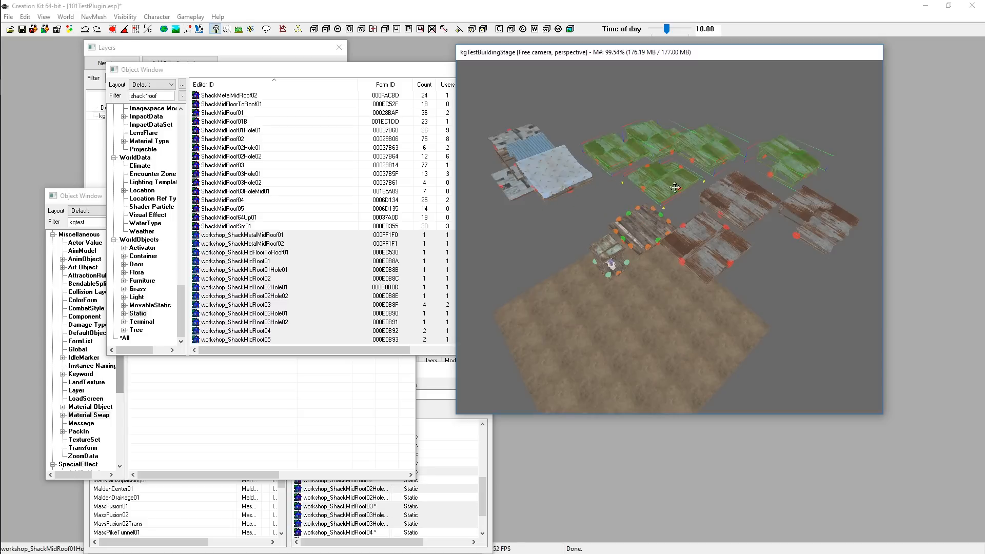
{"action": "left_click", "coordinate": [744, 199], "text": "ctrl"}
{"action": "left_click", "coordinate": [820, 218], "text": "ctrl"}
{"action": "left_click", "coordinate": [713, 245], "text": "ctrl"}
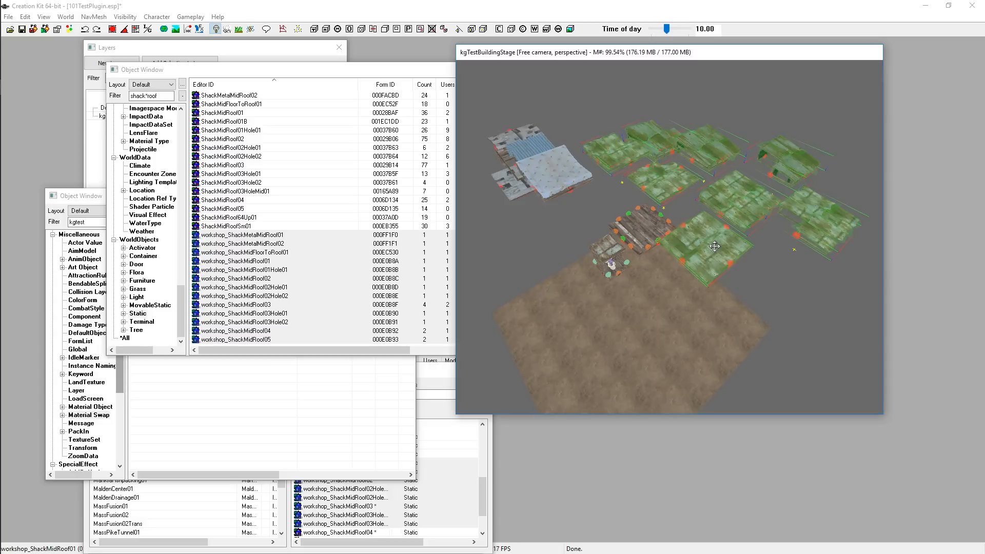
{"action": "left_click", "coordinate": [766, 119]}
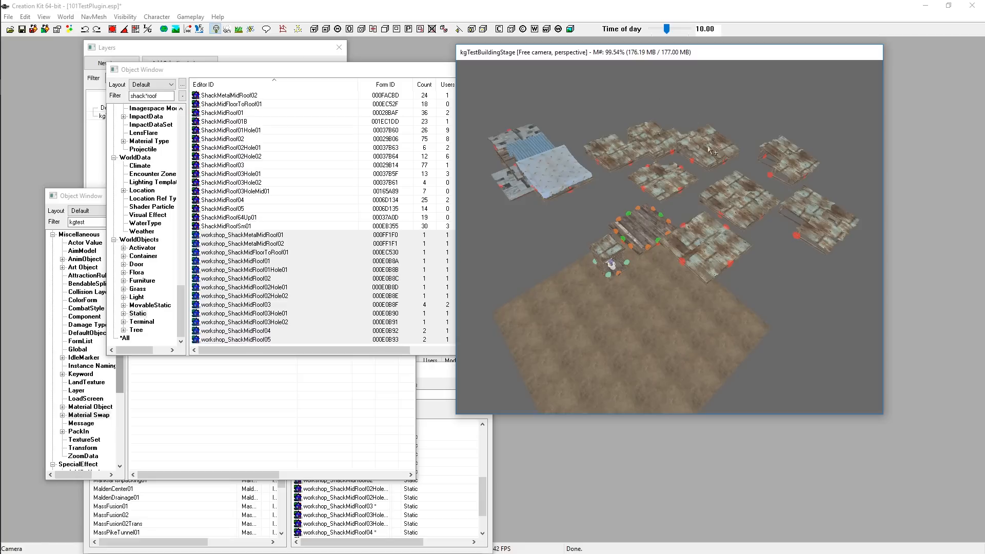
Check the base object and material swap of the large workshop_ShackMidRoof02 reference, then close it without changes.
{"action": "left_click", "coordinate": [658, 172]}
{"action": "double_click", "coordinate": [732, 187]}
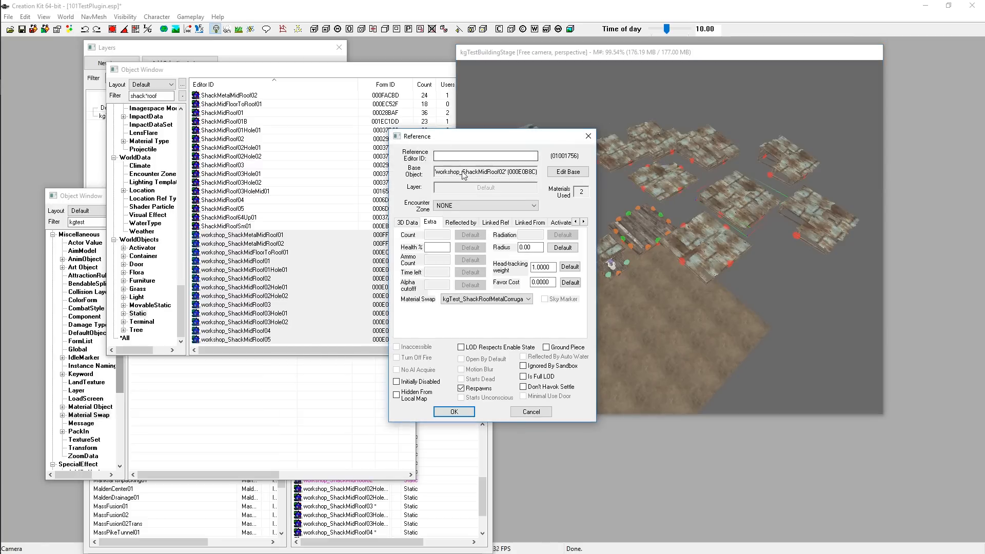
{"action": "left_click", "coordinate": [589, 136]}
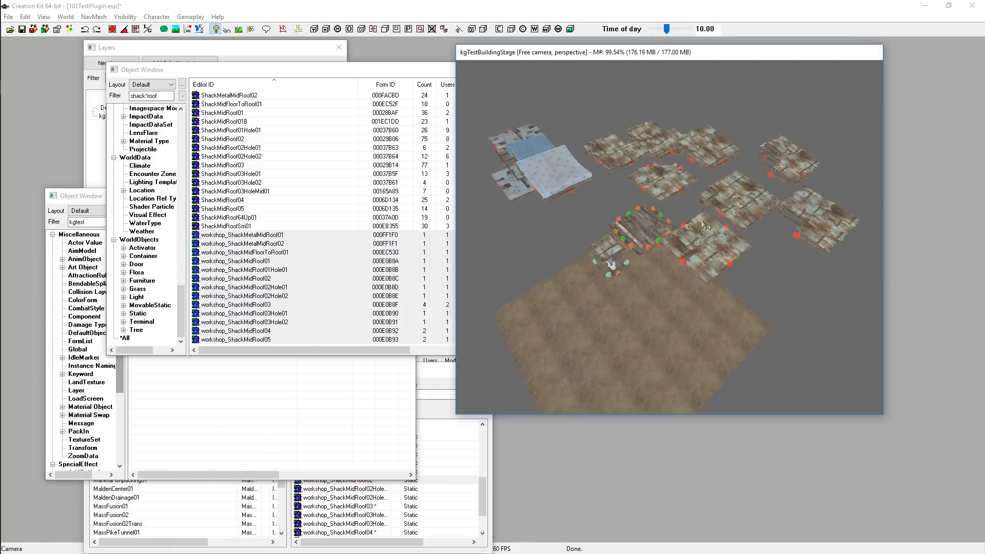